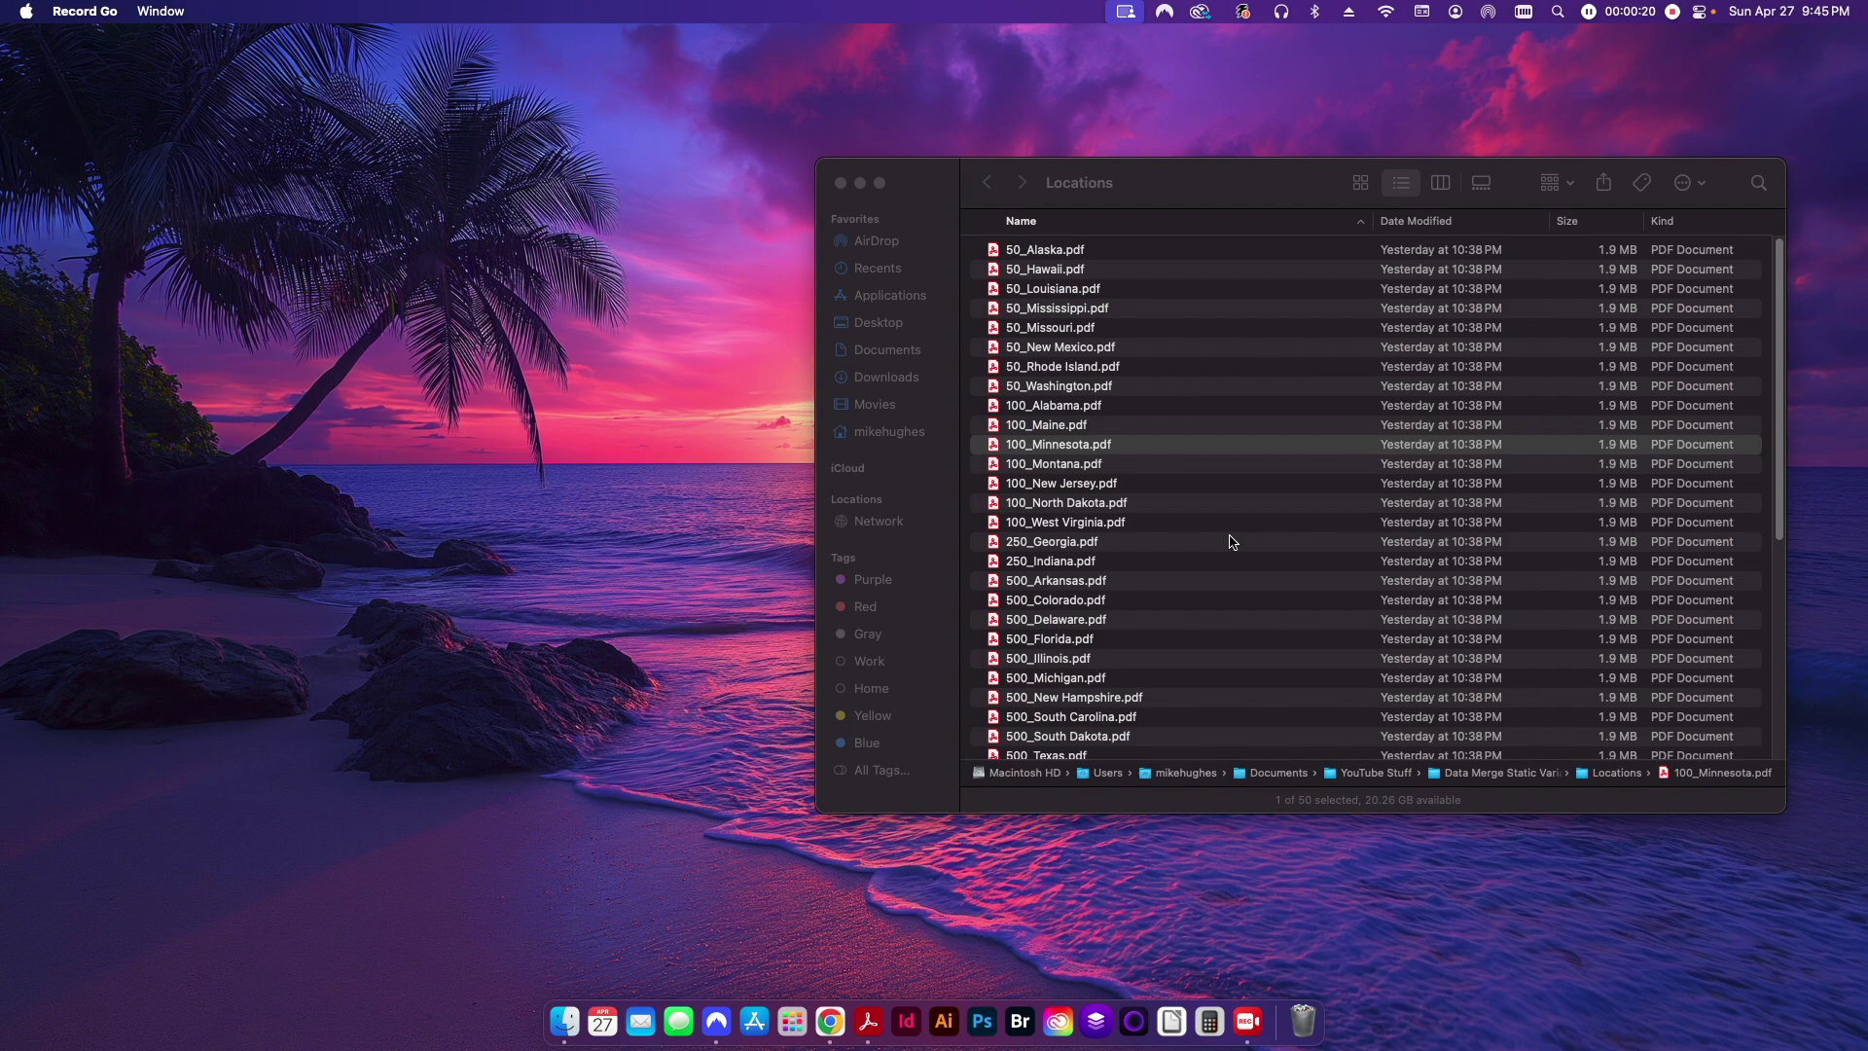
# - Open 50_Alaska.pdf from the Locations flyer folder in Acrobat
pyautogui.click(1190, 190)
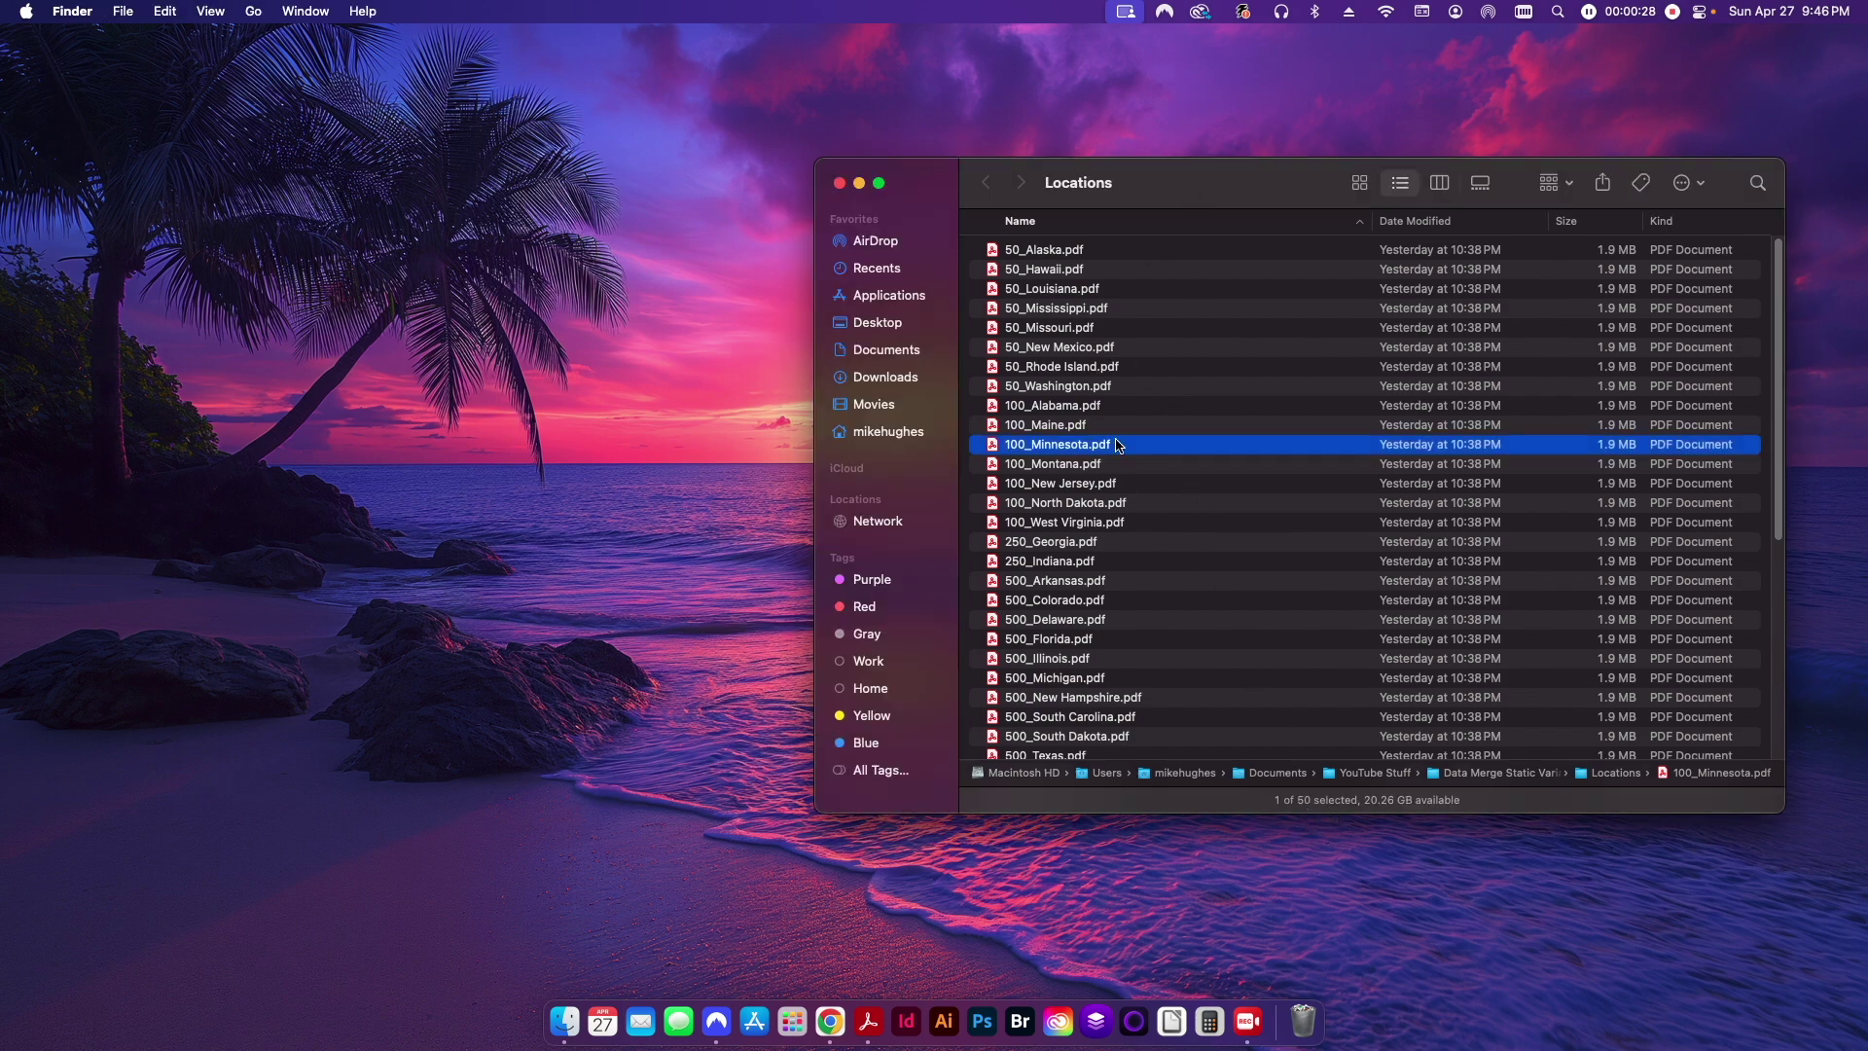
pyautogui.doubleClick(1033, 250)
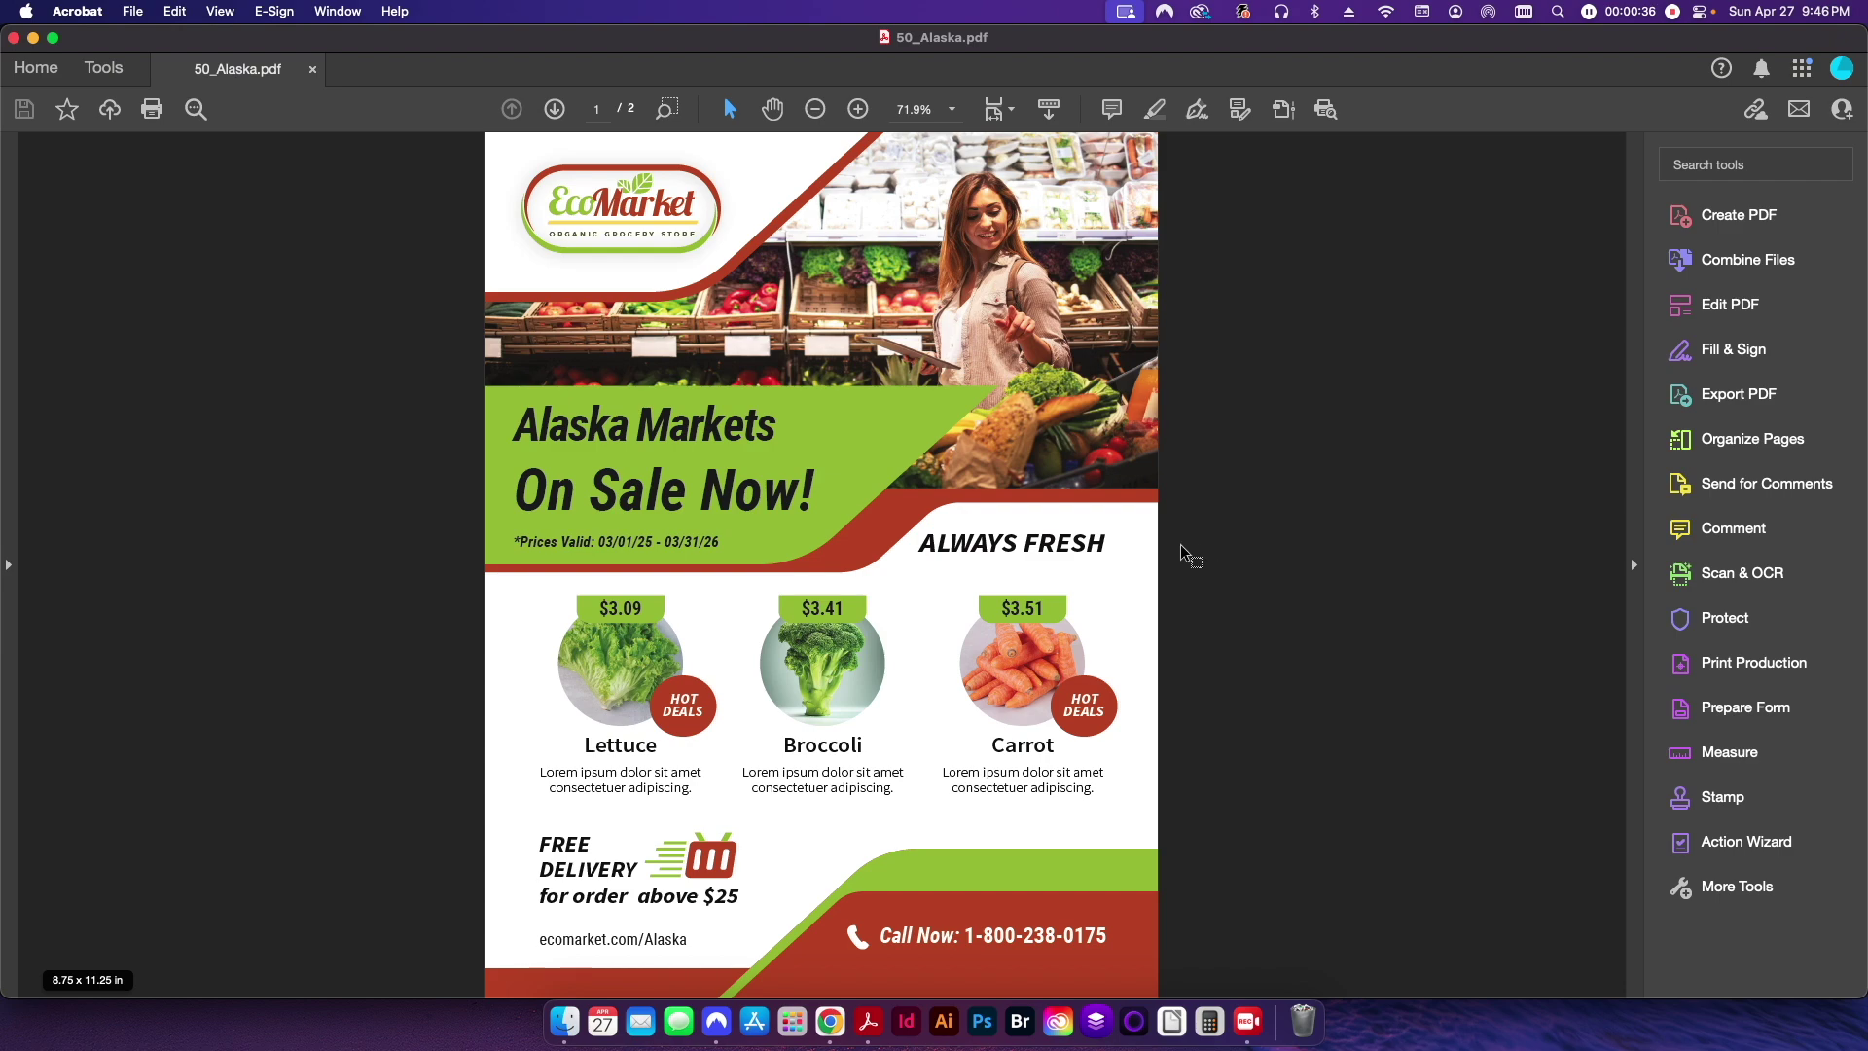
# - Scroll through both pages of the Alaska flyer, then close it
pyautogui.scroll(-8, 1187, 438)
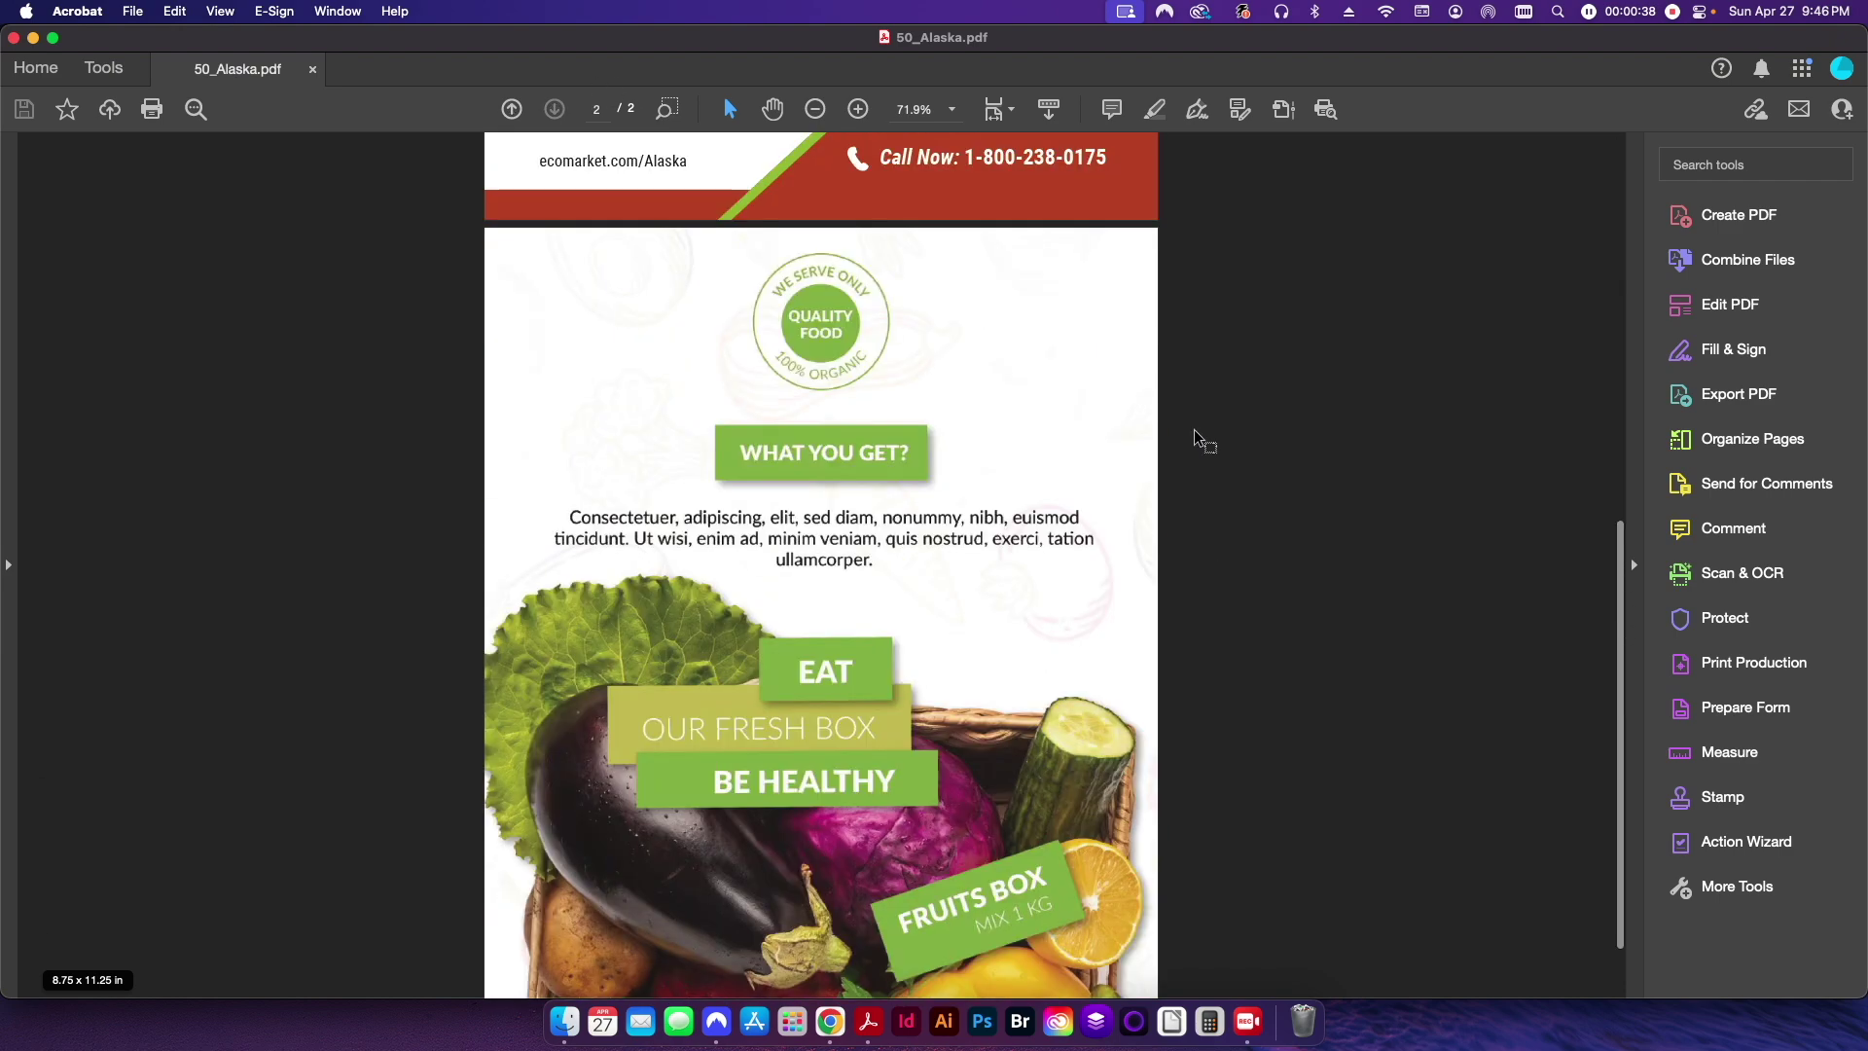
pyautogui.scroll(8, 1194, 429)
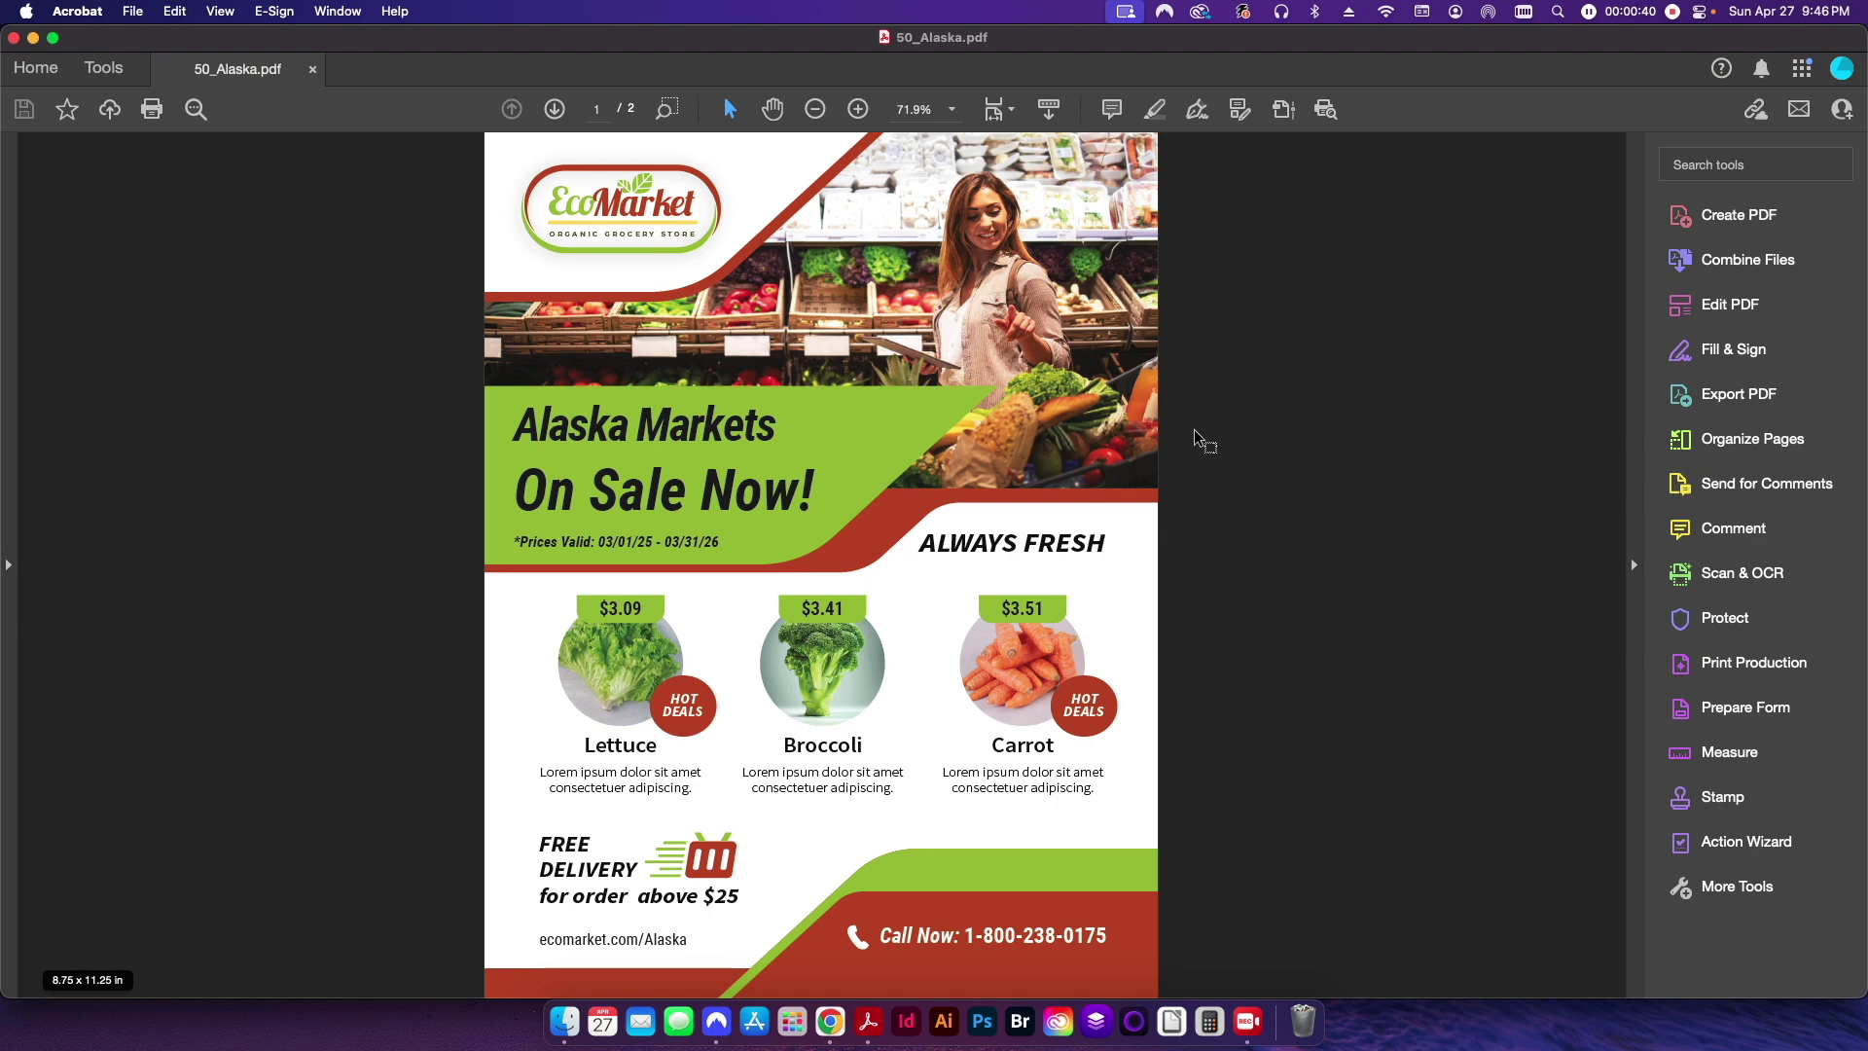
pyautogui.press('cmd+h')
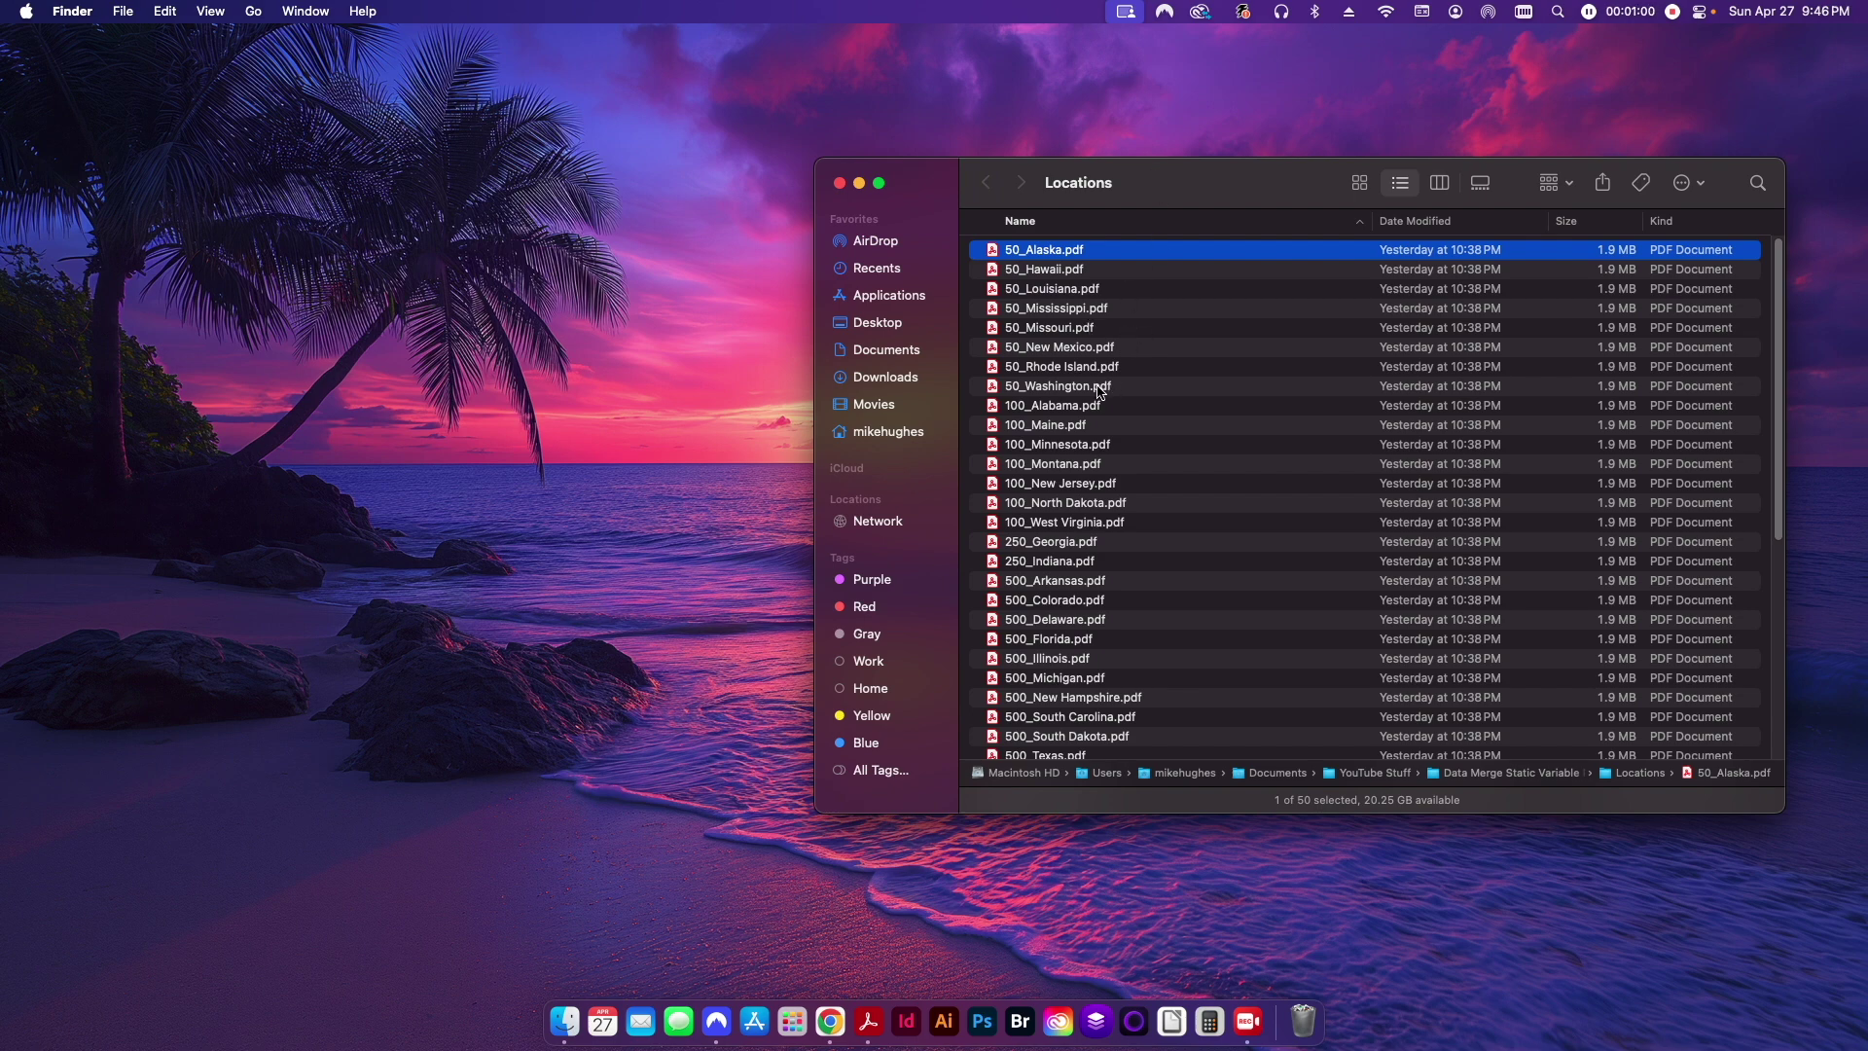
# - Combine all 50 flyer PDFs into one new PDF with Quick Actions > Create PDF
pyautogui.press('super+a')
pyautogui.scroll(-5, 1099, 486)
pyautogui.scroll(5, 1070, 438)
pyautogui.rightClick(1035, 249)
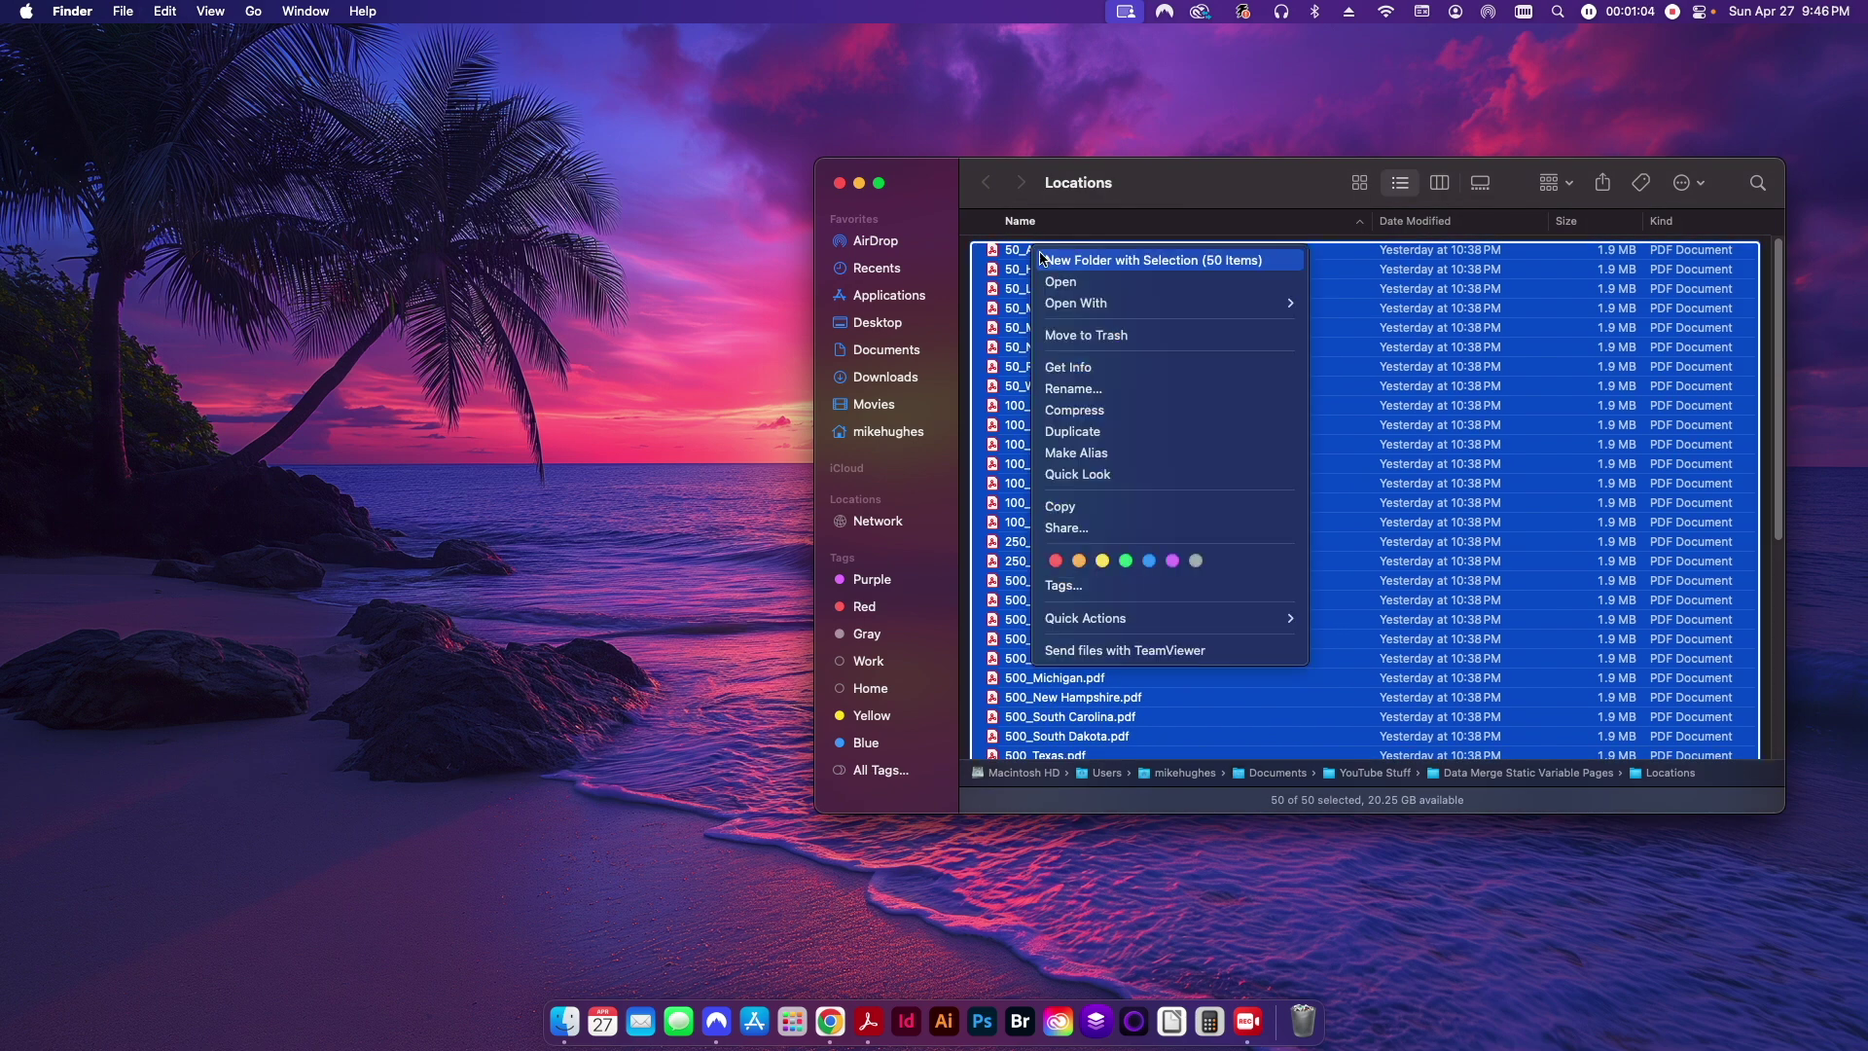
pyautogui.moveTo(1094, 623)
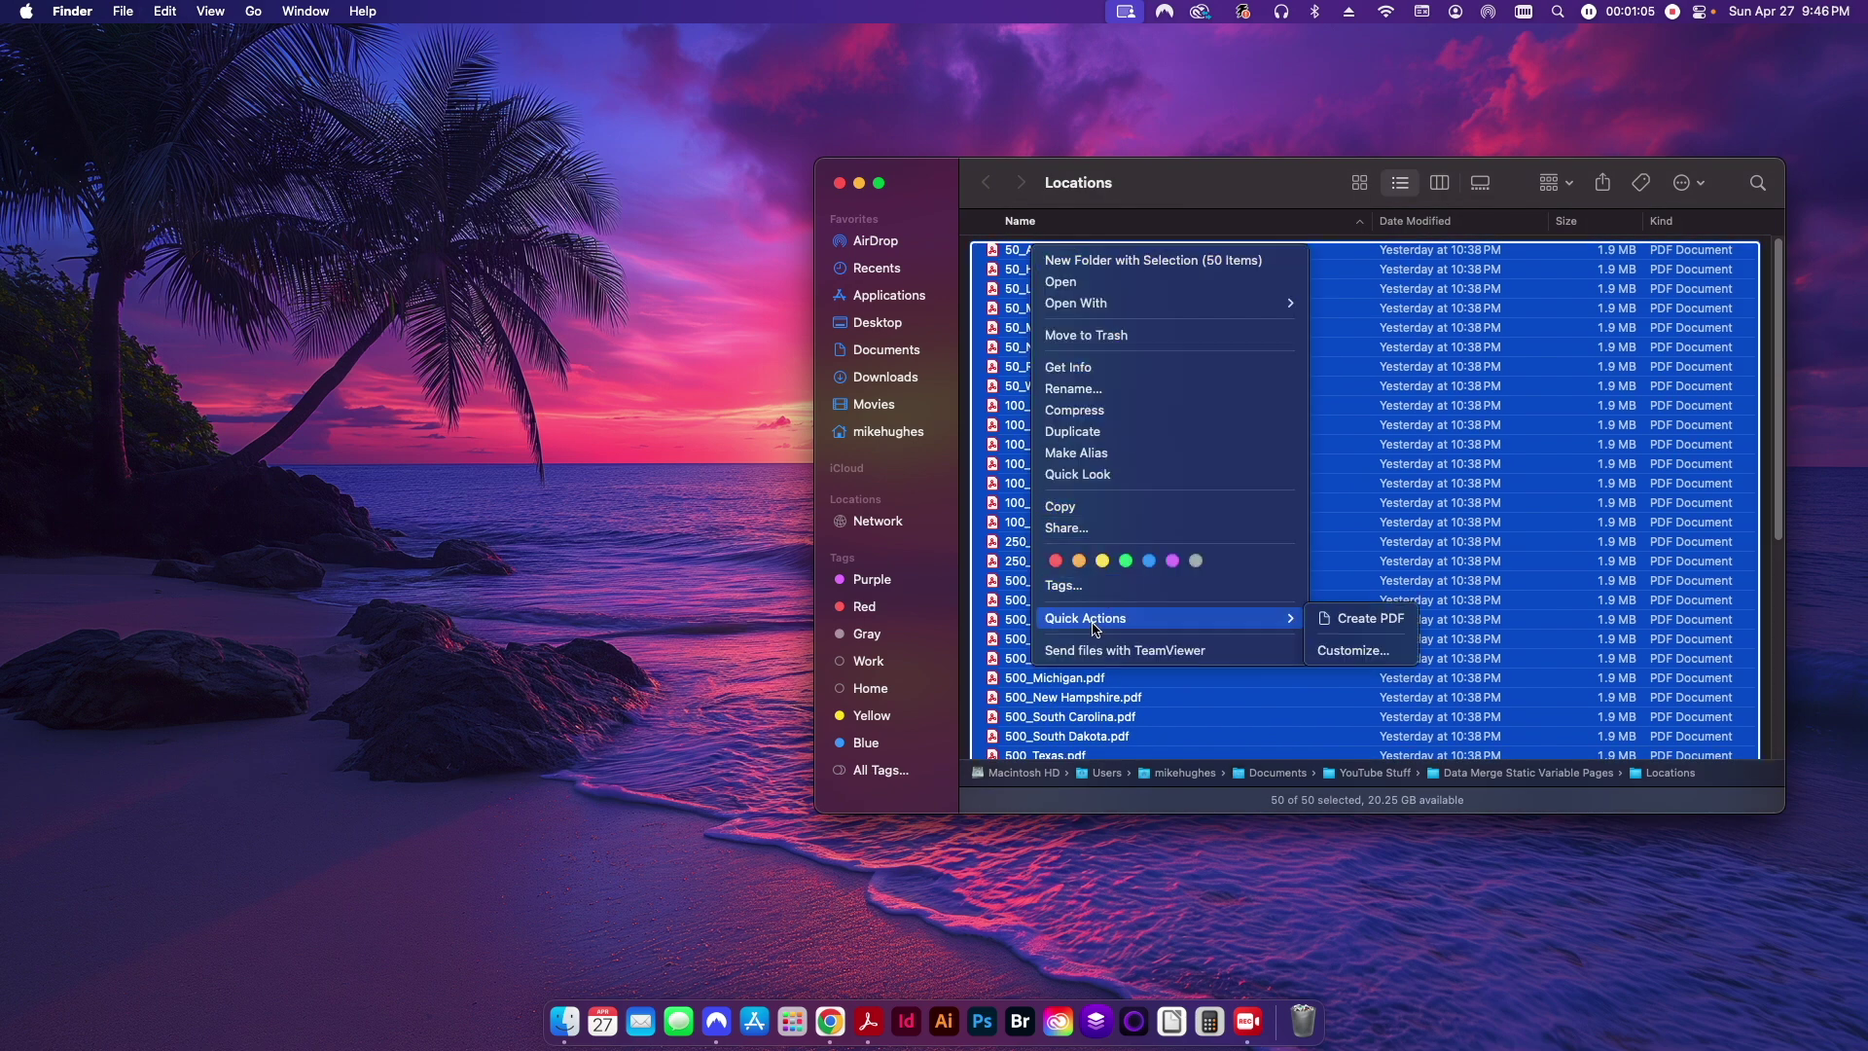
pyautogui.click(1367, 618)
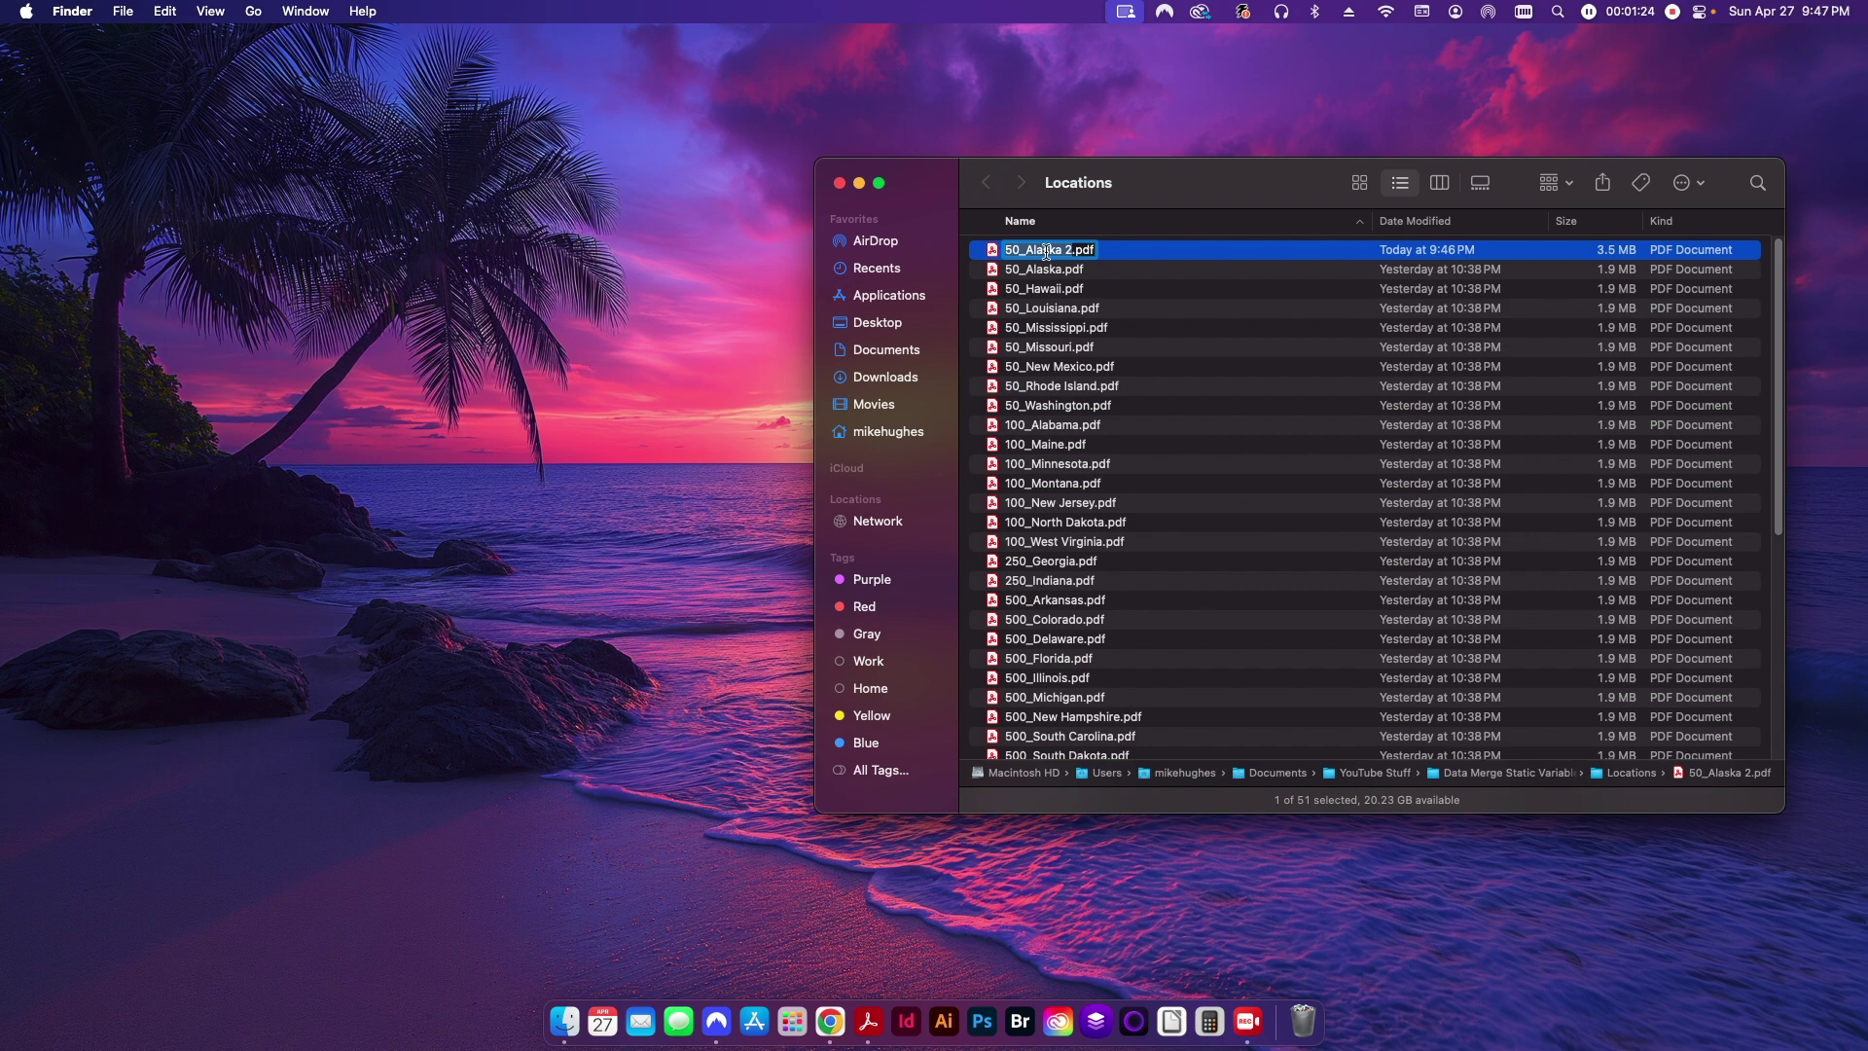
# - Rename the new combined file to _Combined.pdf
pyautogui.write('_Cob')
pyautogui.press('BackSpace')
pyautogui.write('mbined')
pyautogui.press('Return')
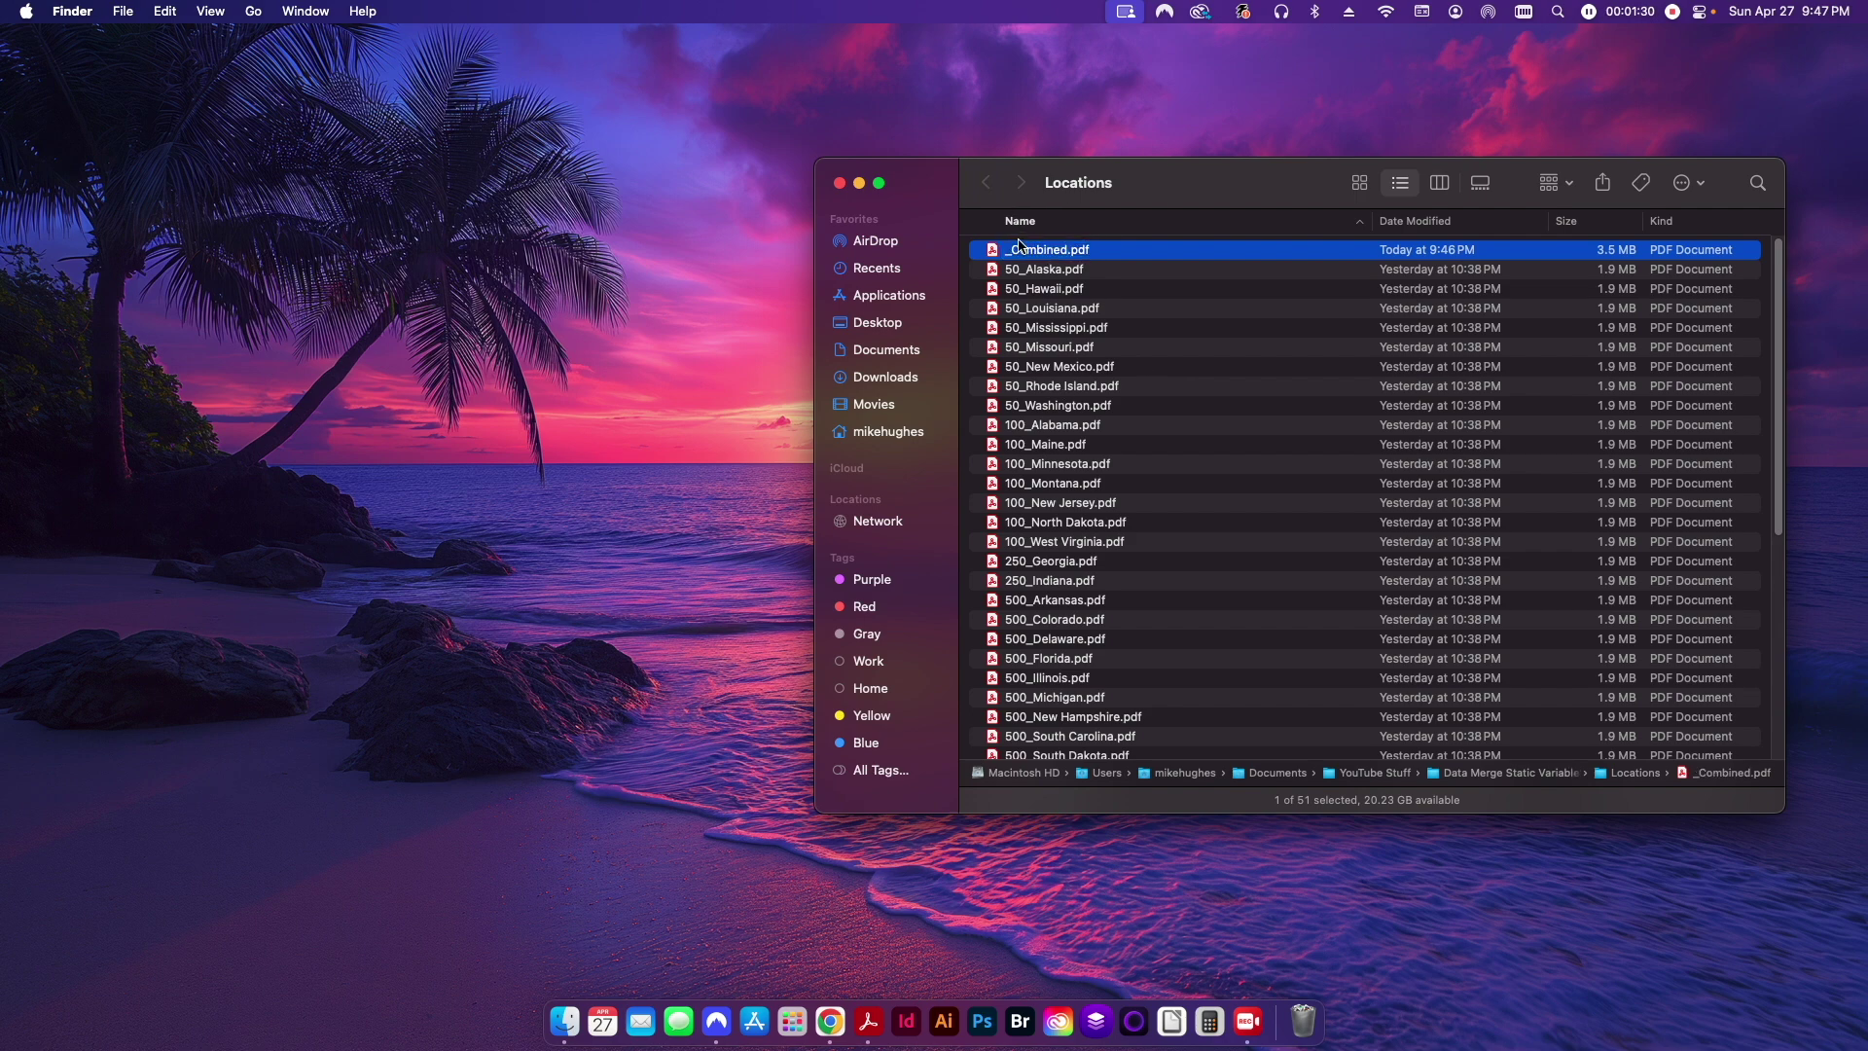
# - Open _Combined.pdf, scroll through its first pages, then close it and return to Finder
pyautogui.press('super+o')
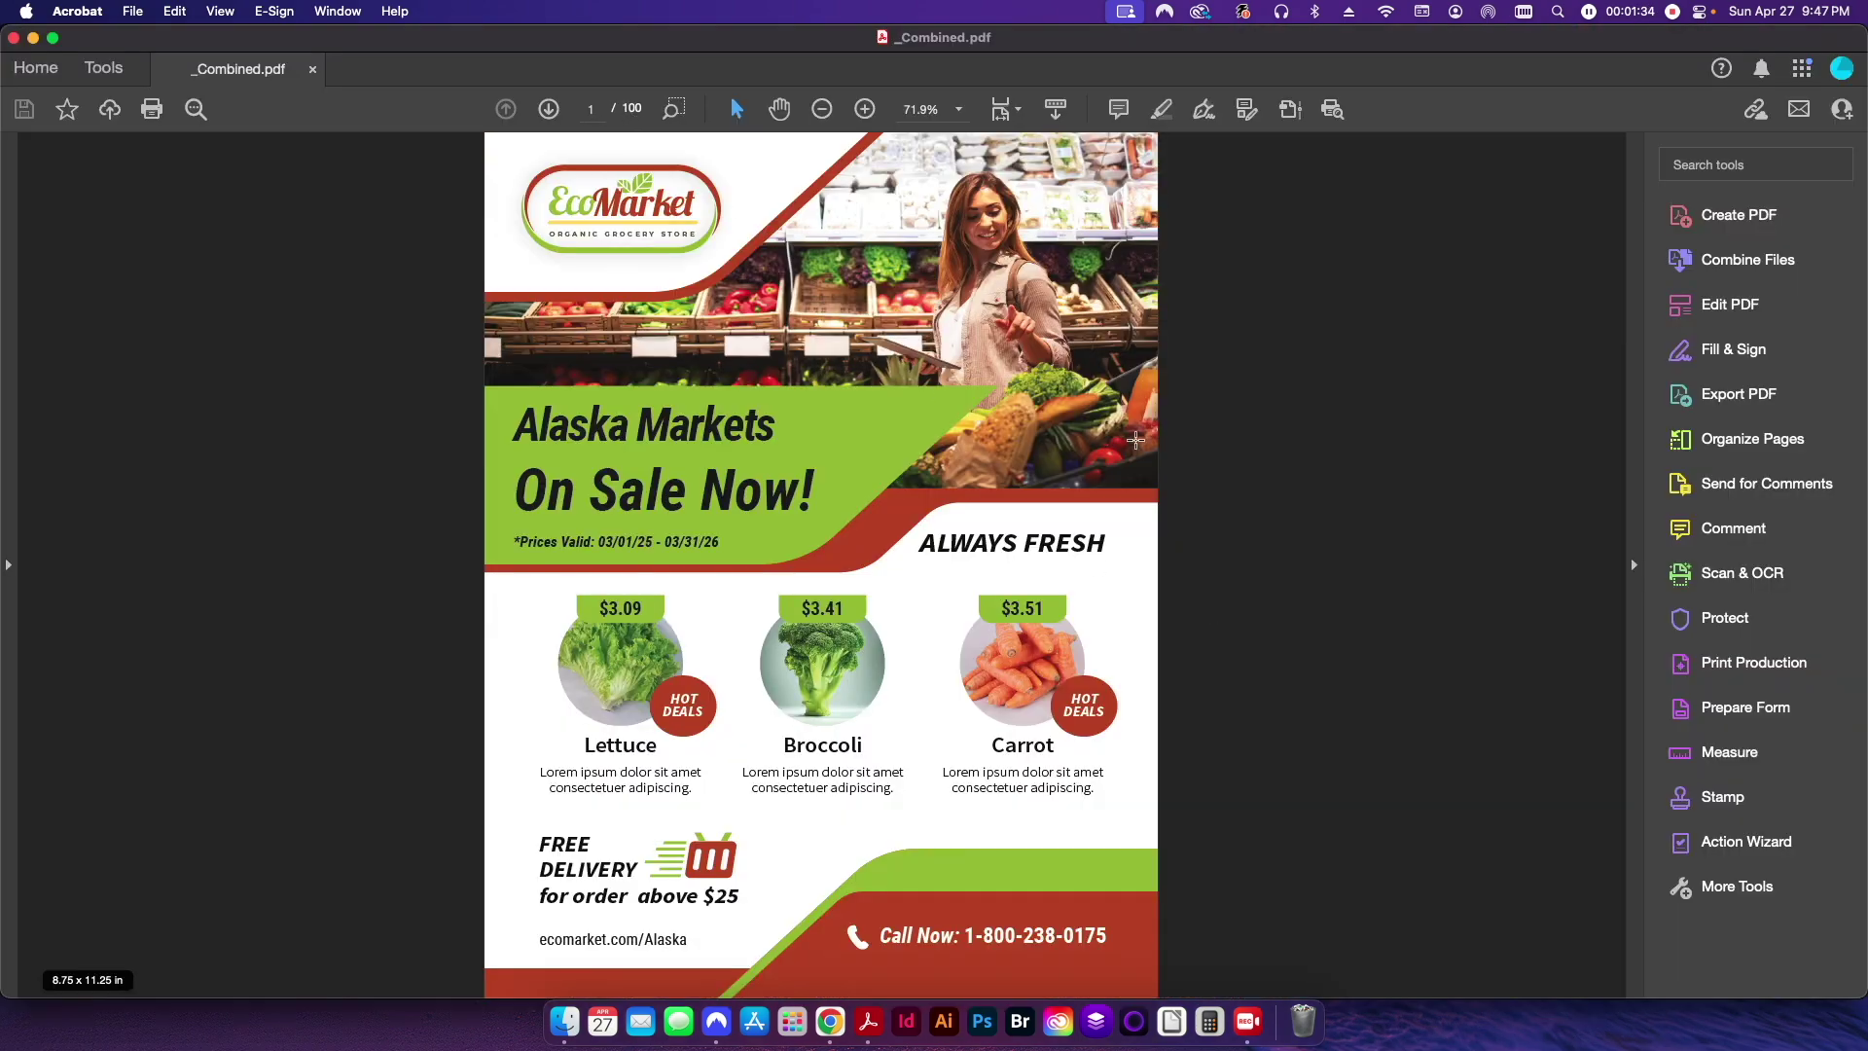
pyautogui.scroll(-20, 1240, 467)
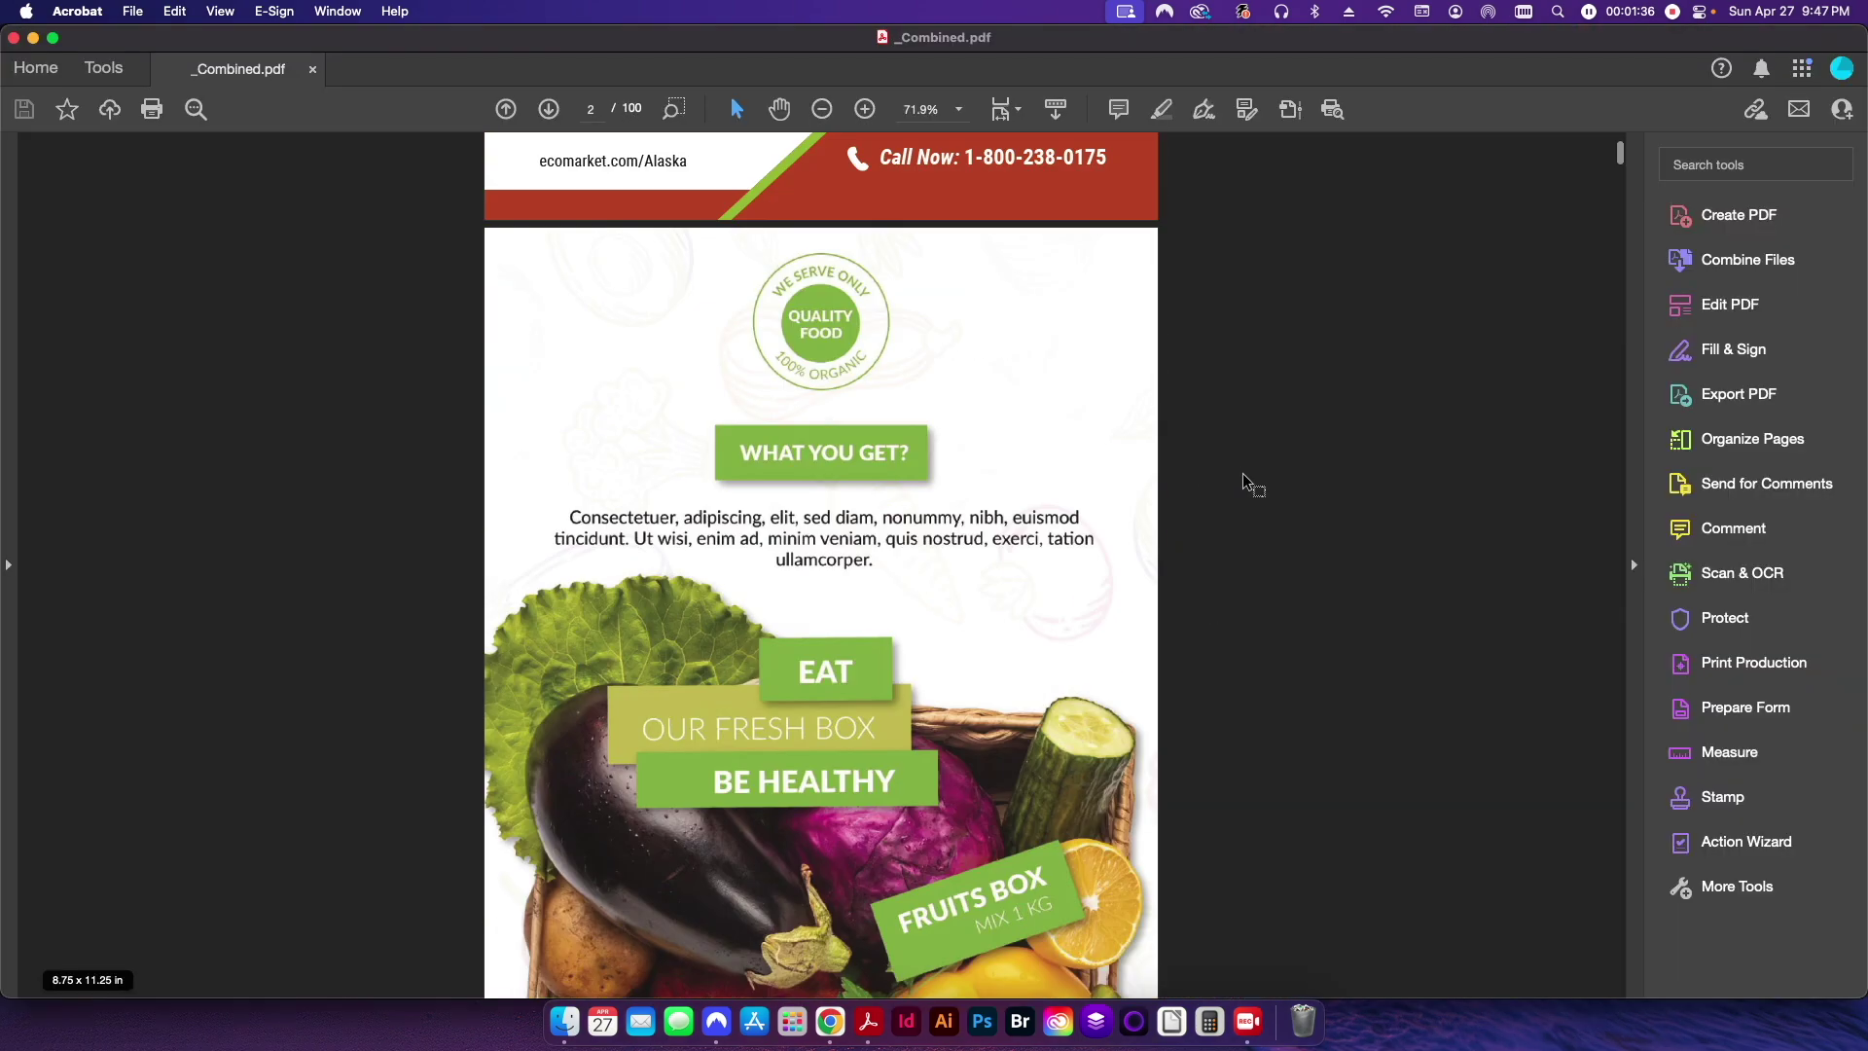
pyautogui.scroll(-6, 1242, 475)
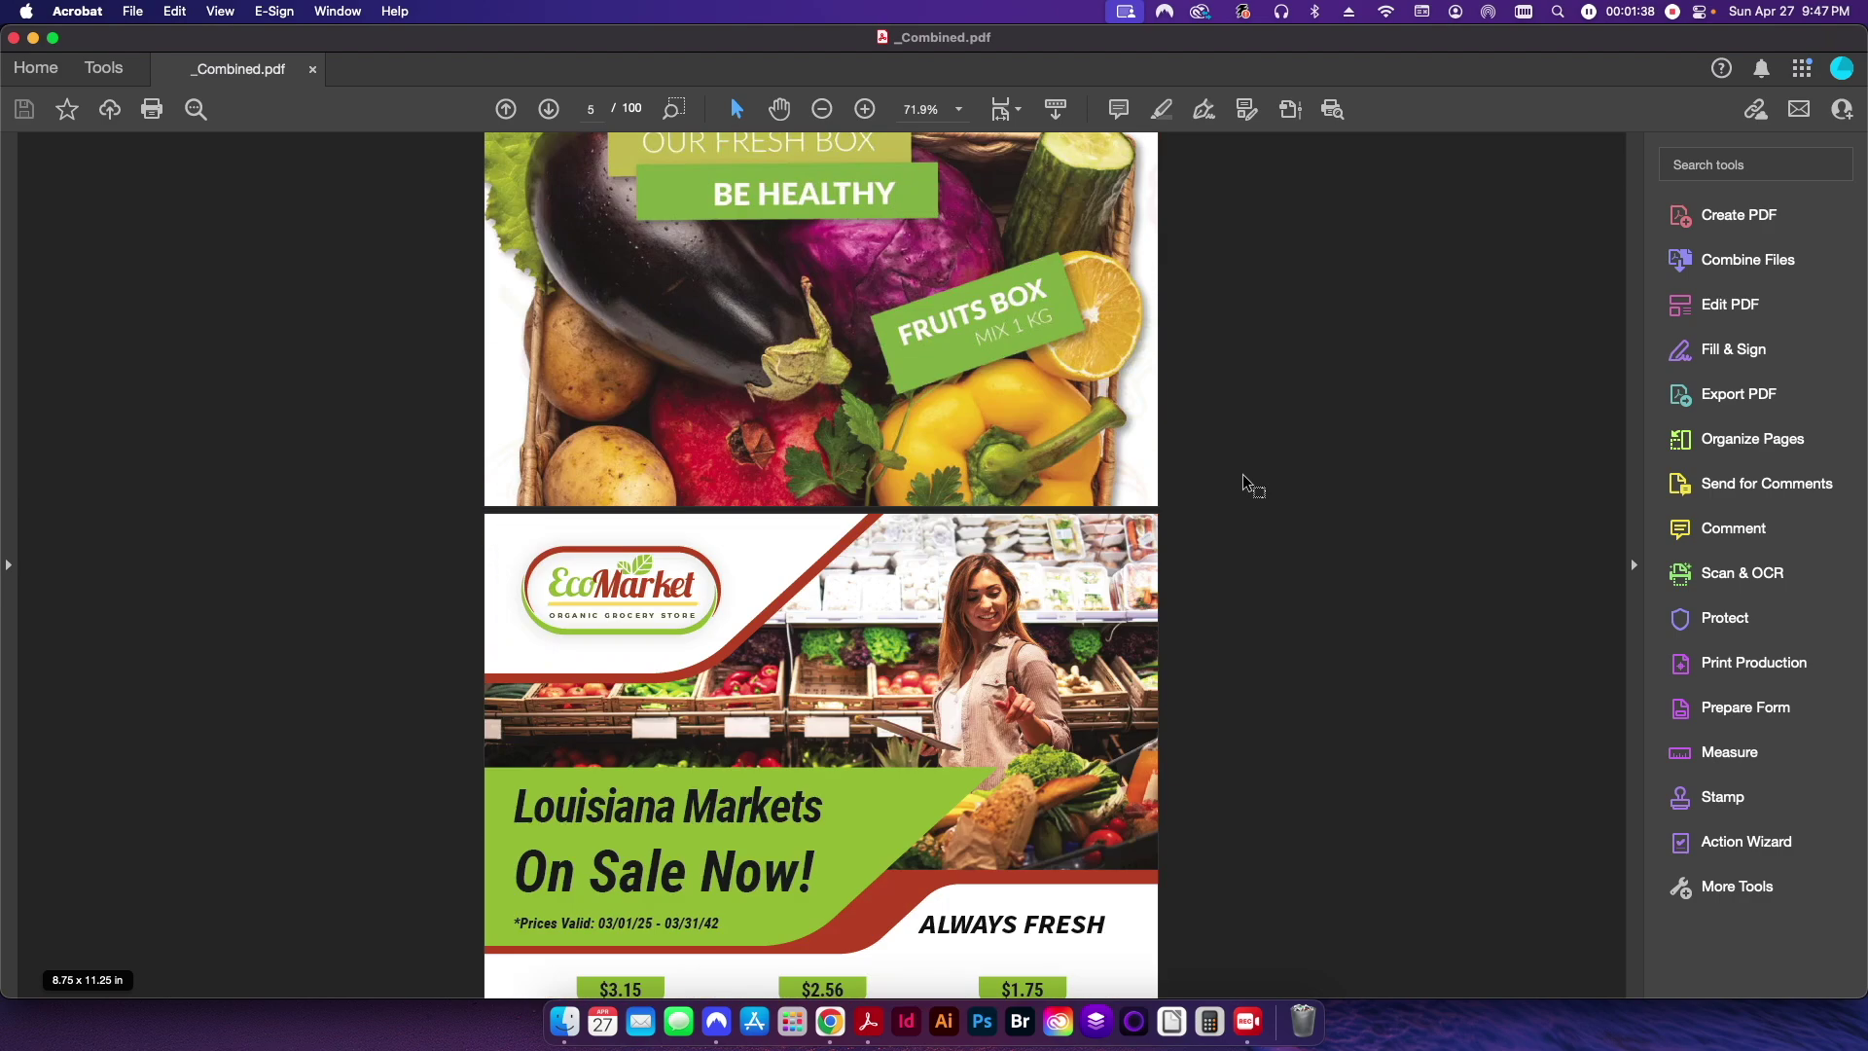
pyautogui.press('super+w')
pyautogui.click(1242, 475)
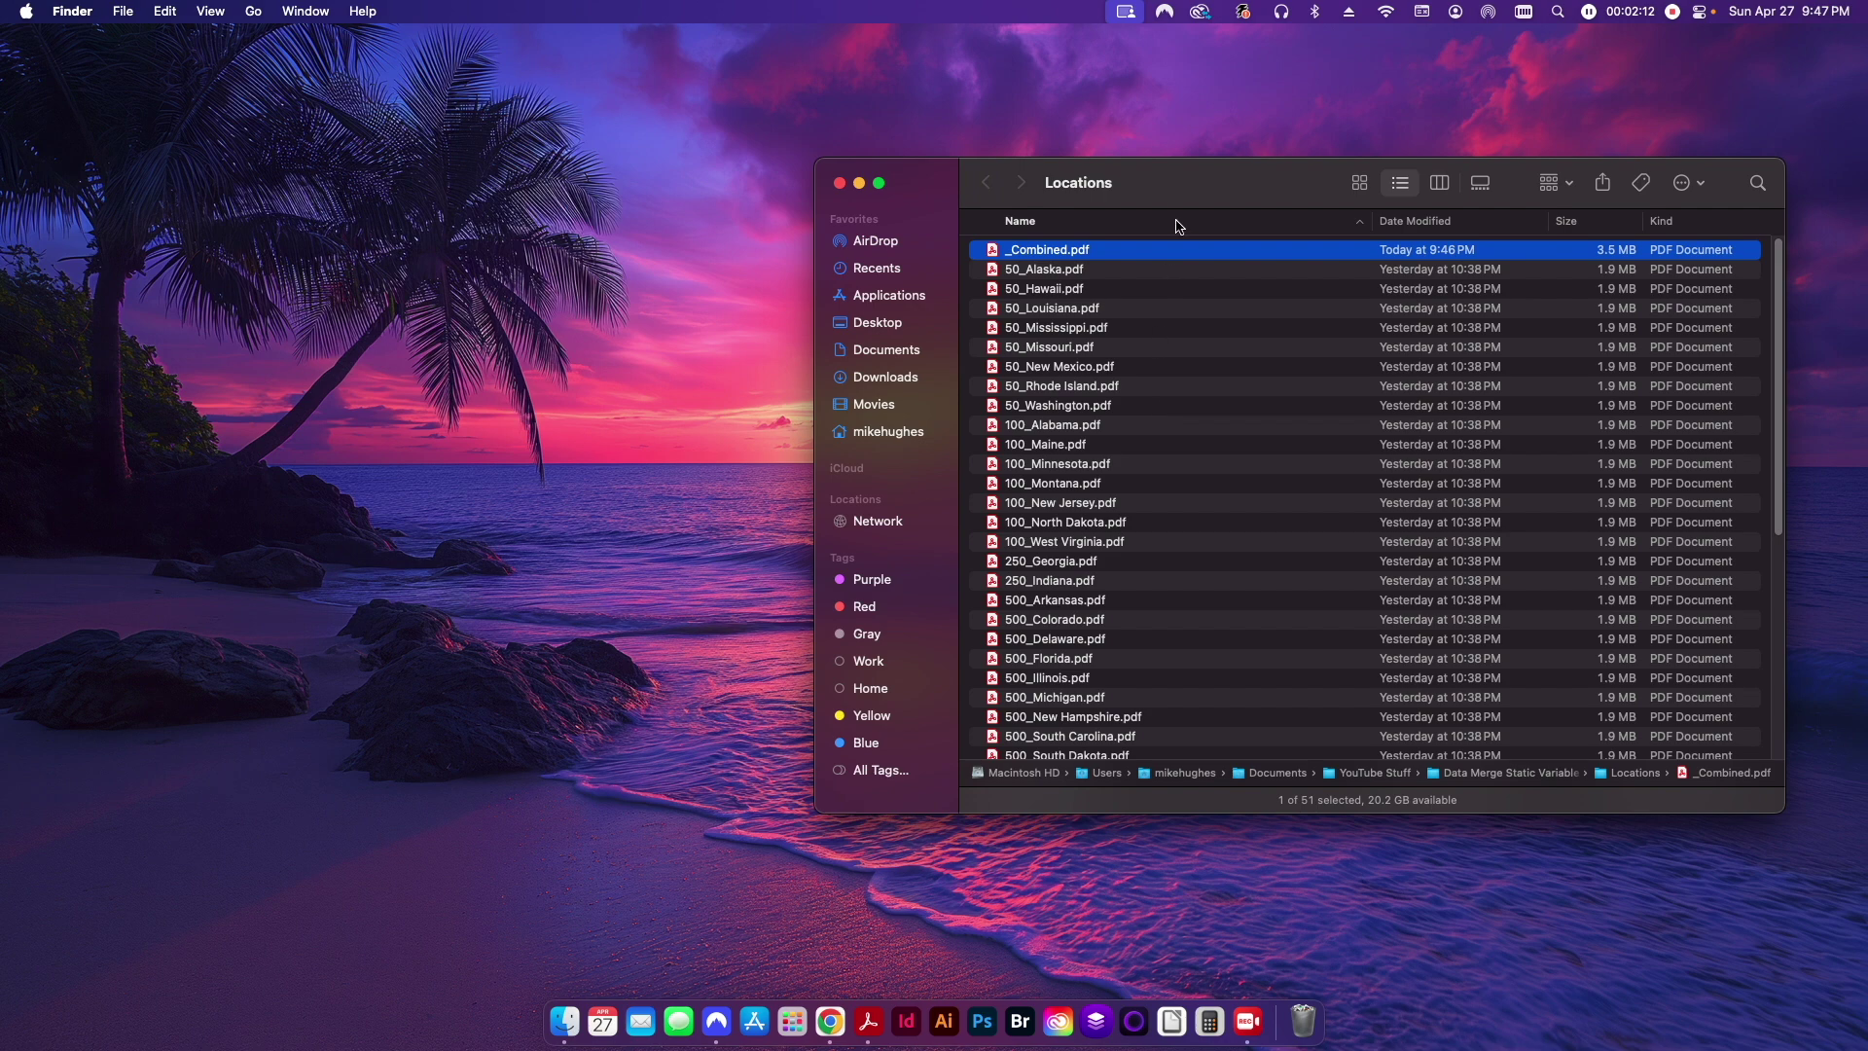
pyautogui.moveTo(1164, 183); pyautogui.dragTo(1164, 182)
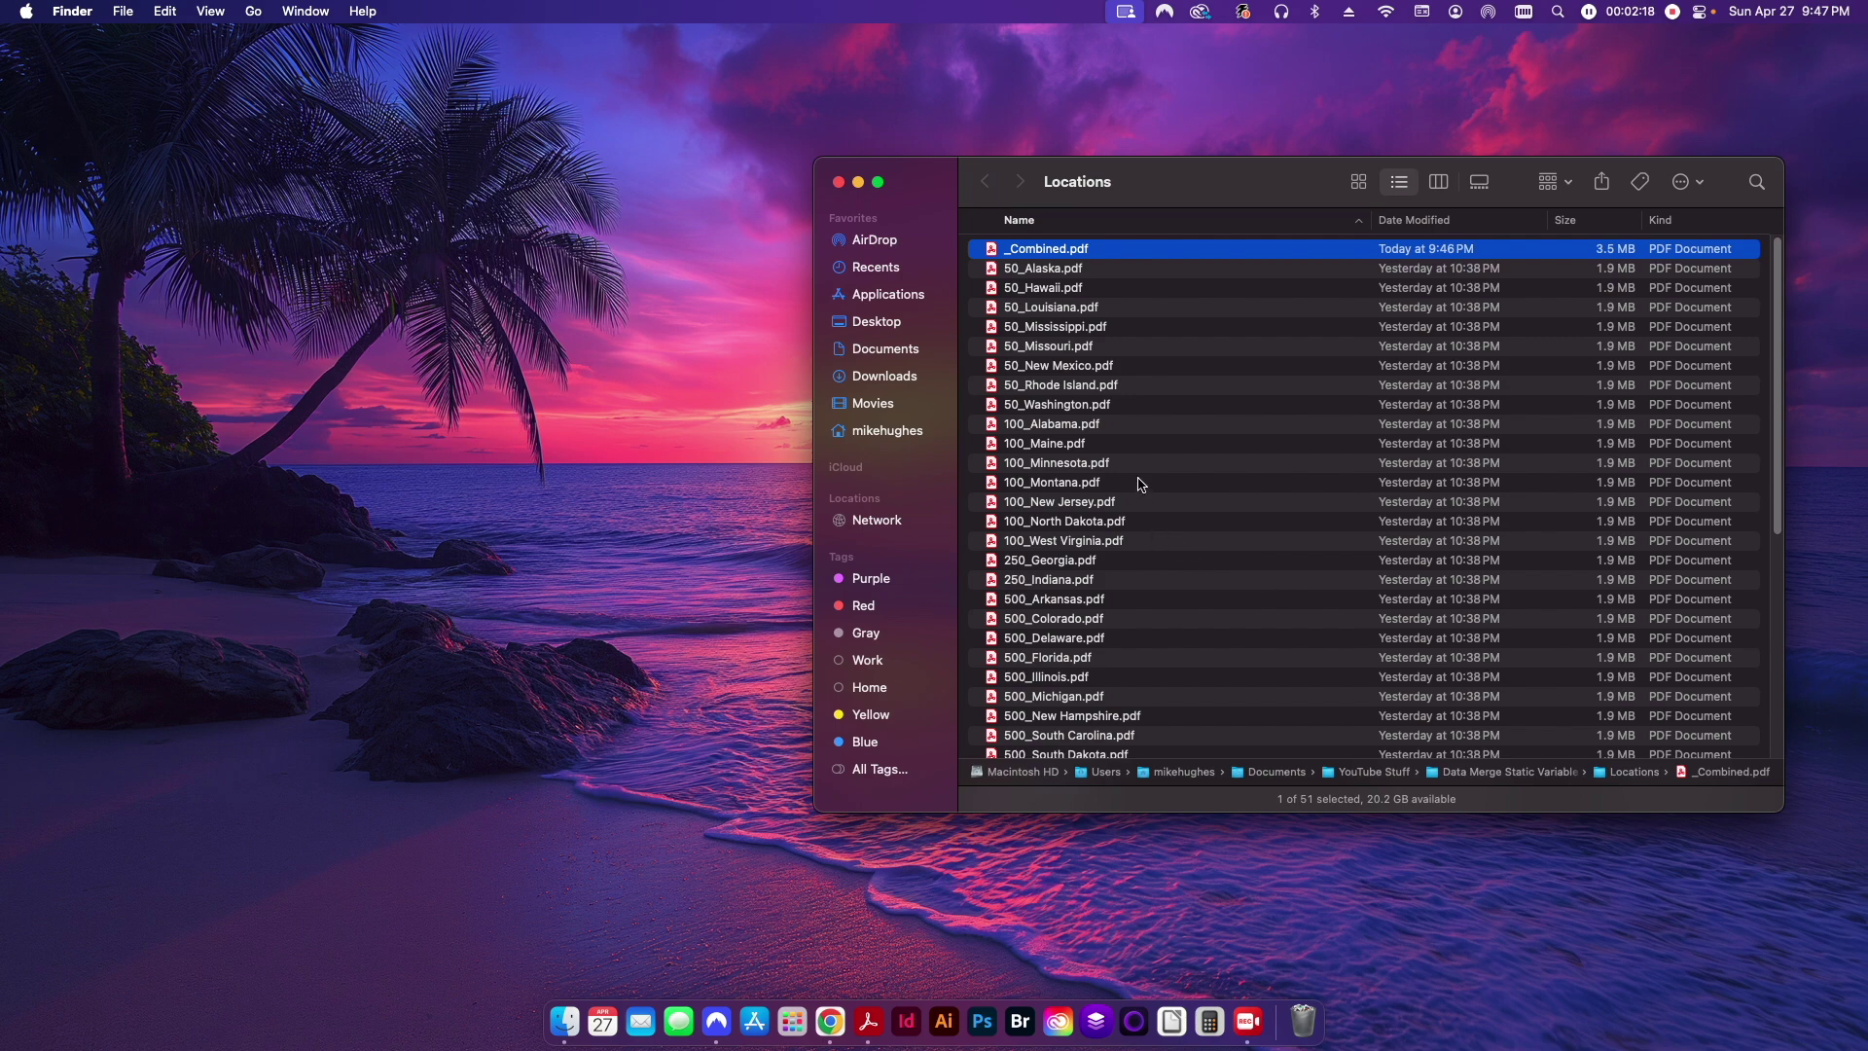
# - Open Smallpdf's Merge tool and drag in 50_Alaska.pdf through 10000_New York.pdf
pyautogui.click(830, 1021)
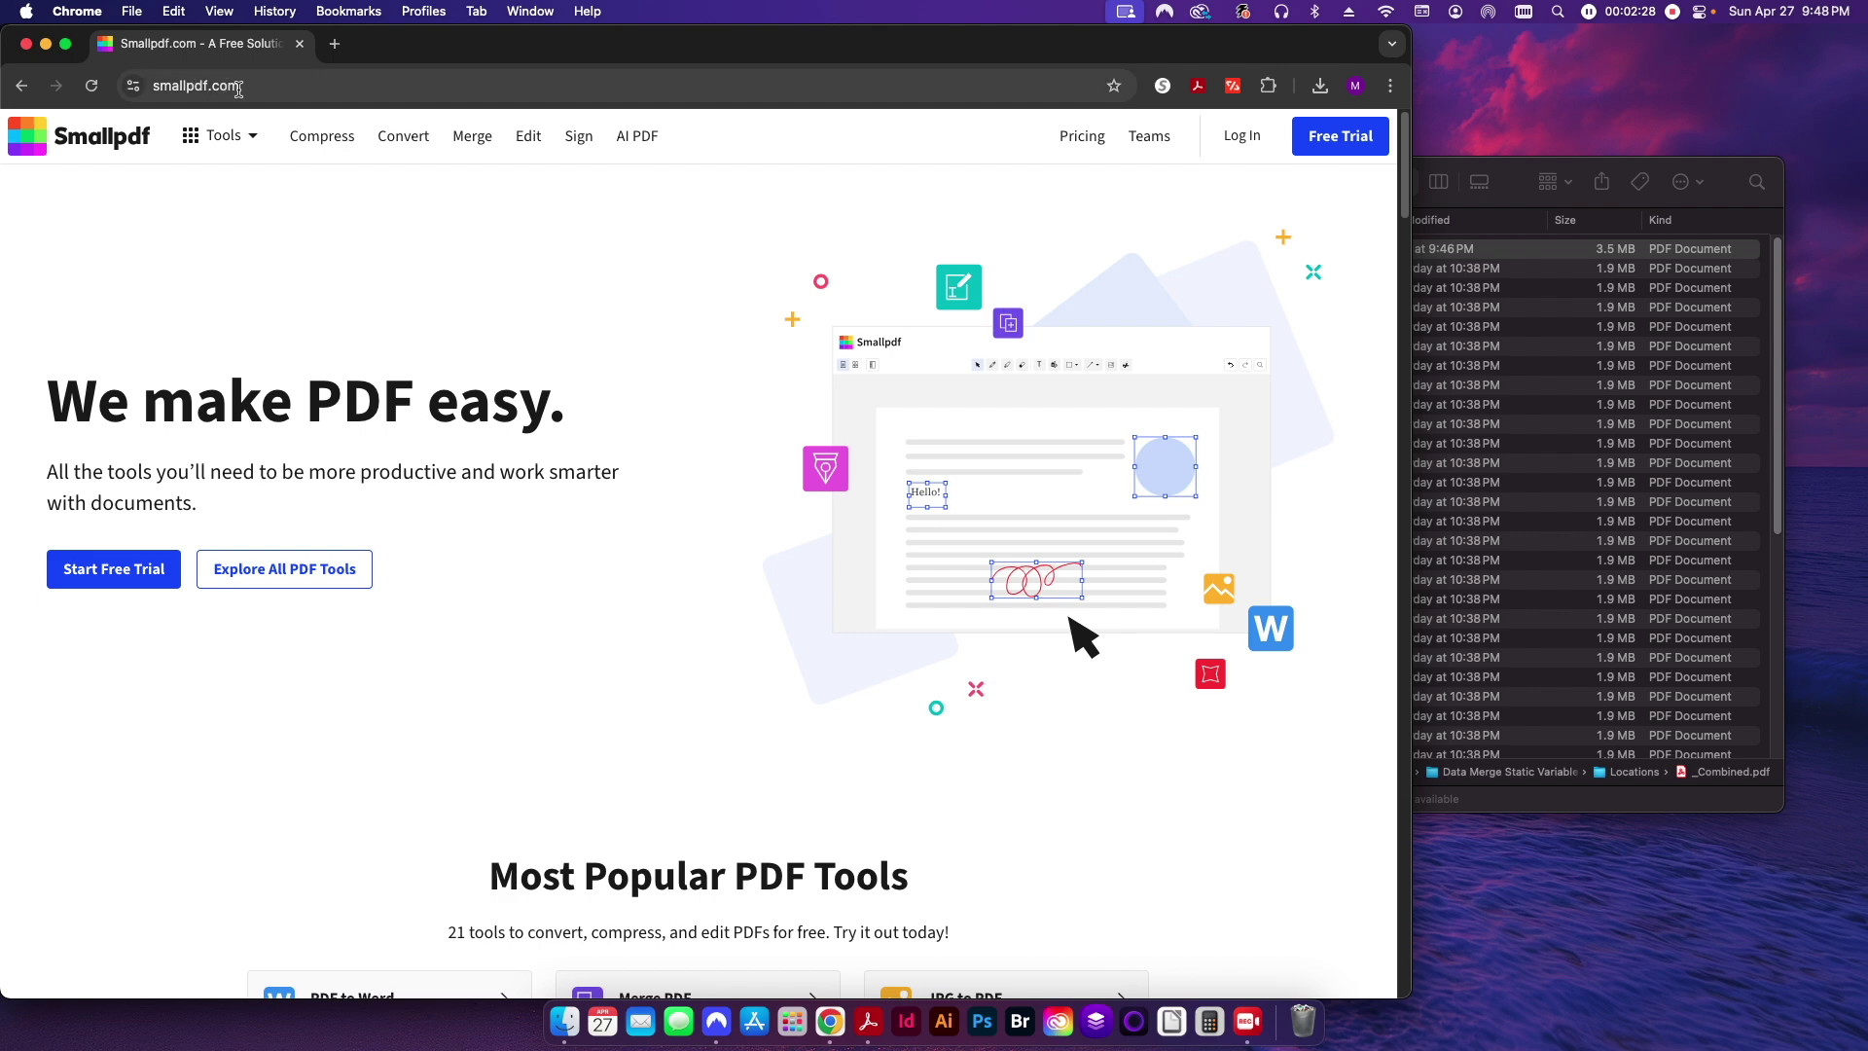
pyautogui.click(472, 137)
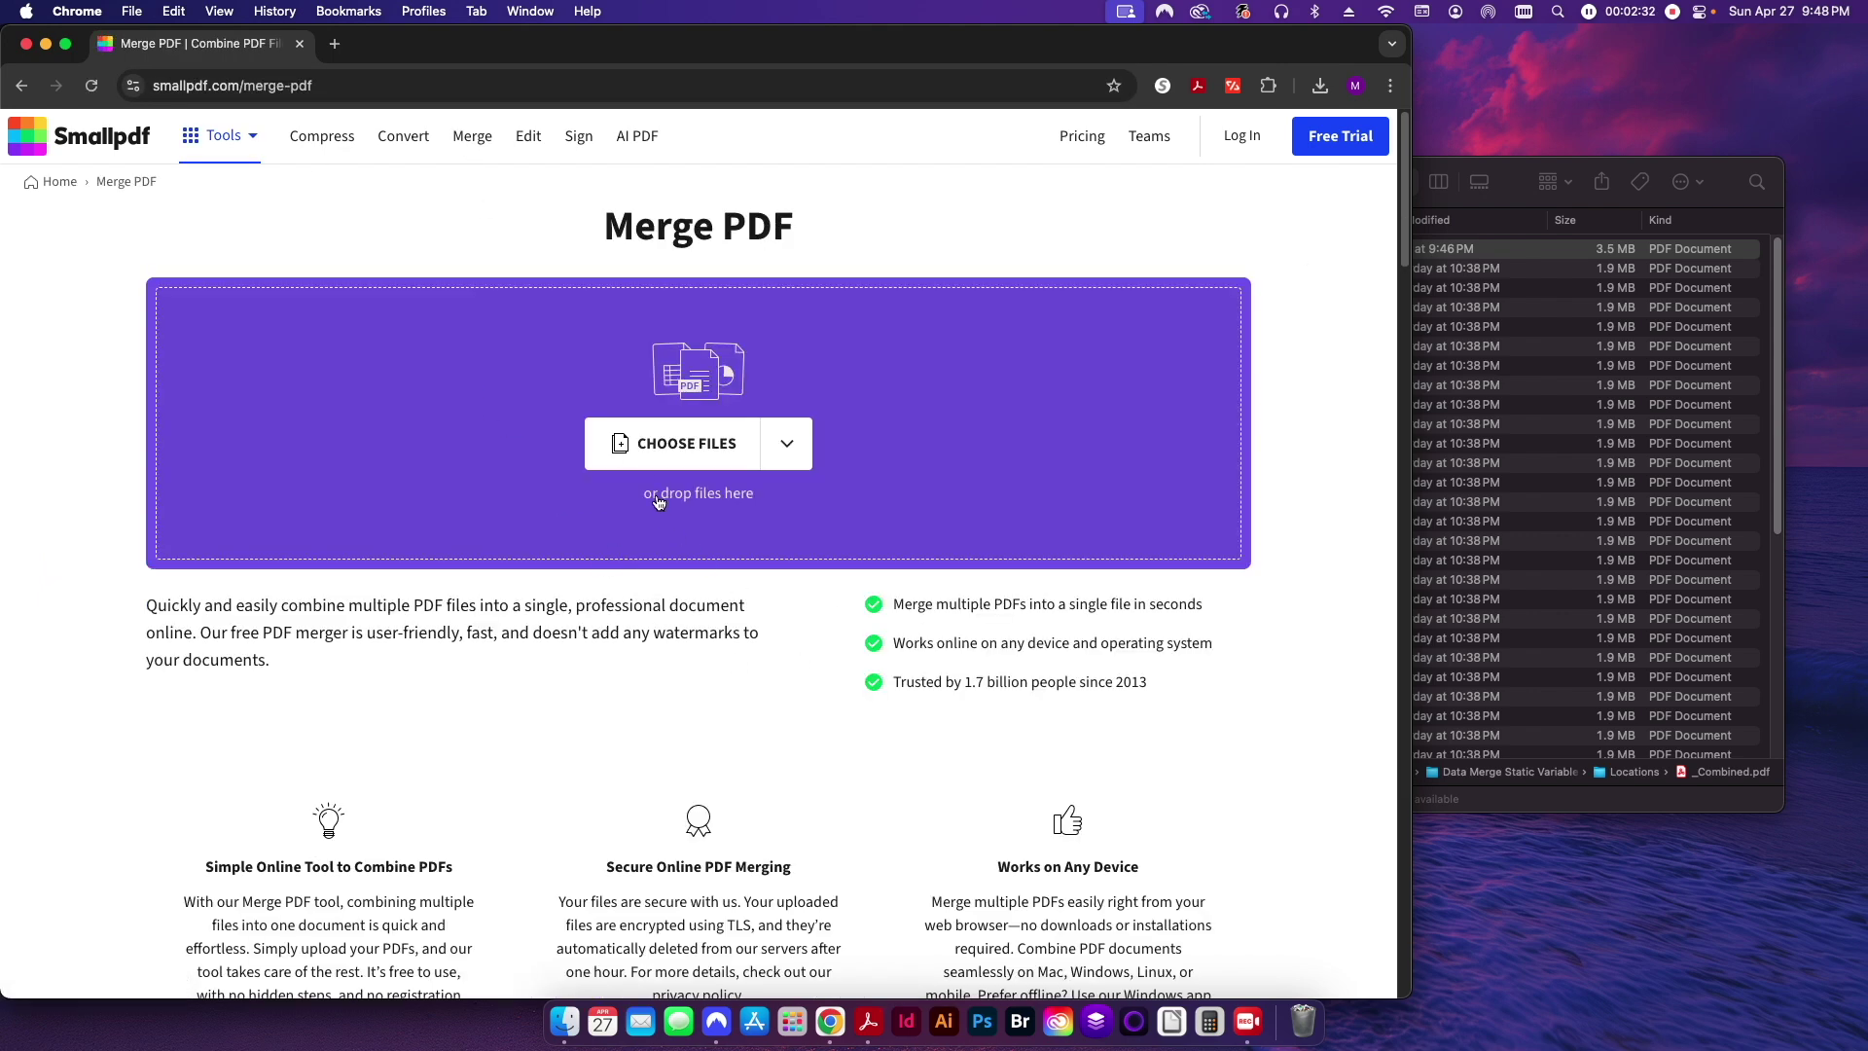
pyautogui.click(1523, 182)
pyautogui.click(1163, 350)
pyautogui.click(1058, 270)
pyautogui.scroll(-10, 1049, 565)
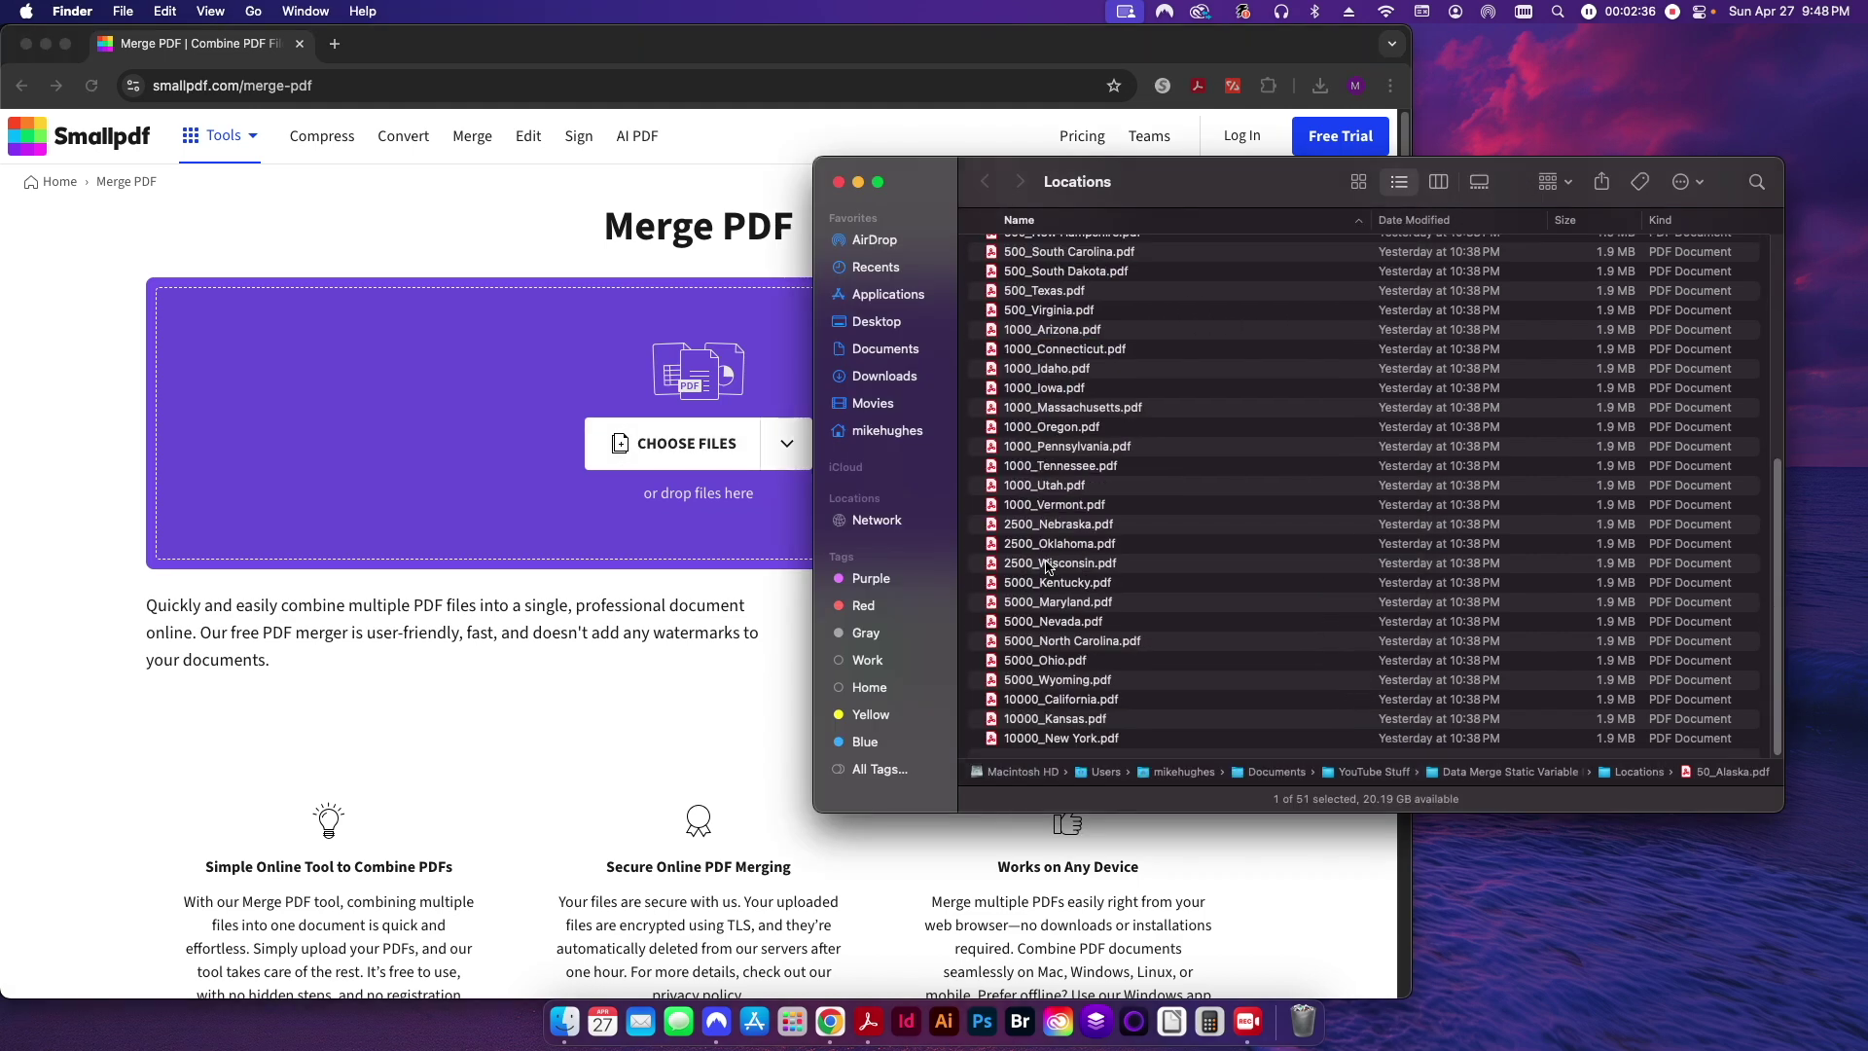
pyautogui.keyDown('shift'); pyautogui.click(1065, 740); pyautogui.keyUp('shift')
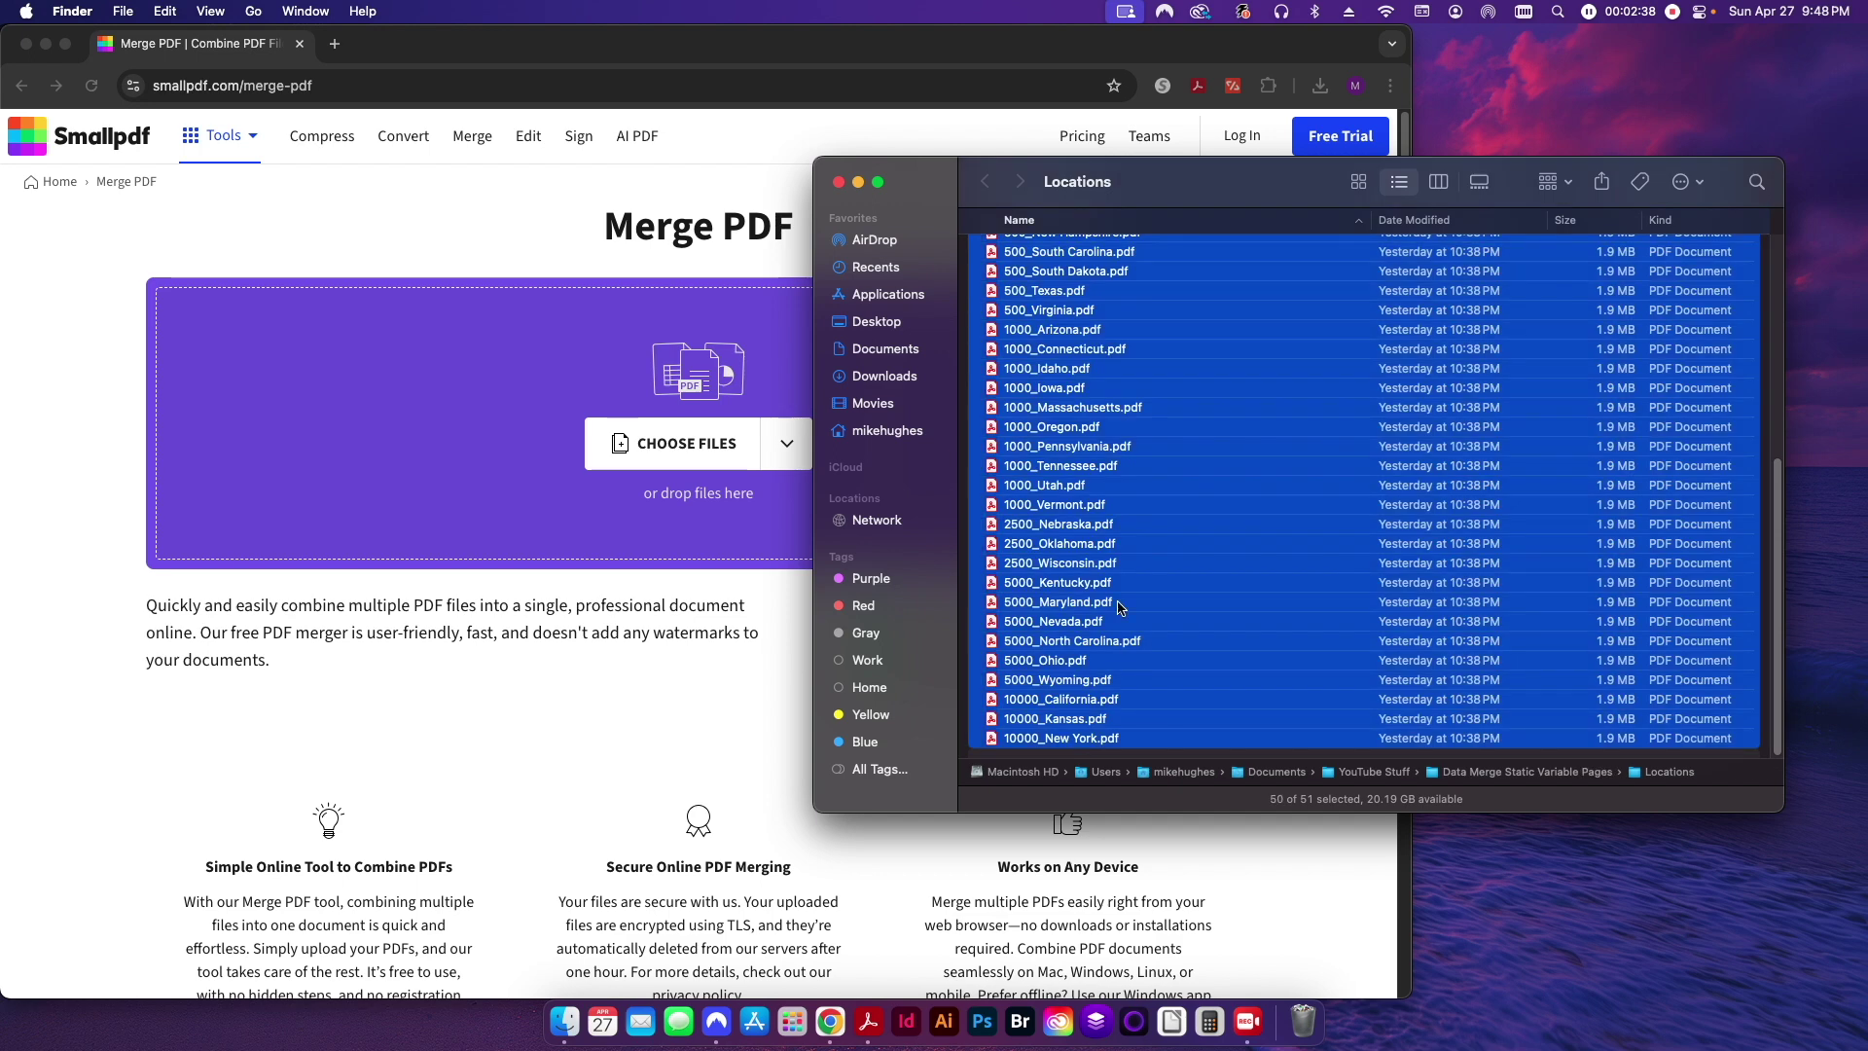
pyautogui.scroll(10, 1085, 453)
pyautogui.moveTo(1046, 288); pyautogui.dragTo(623, 506)
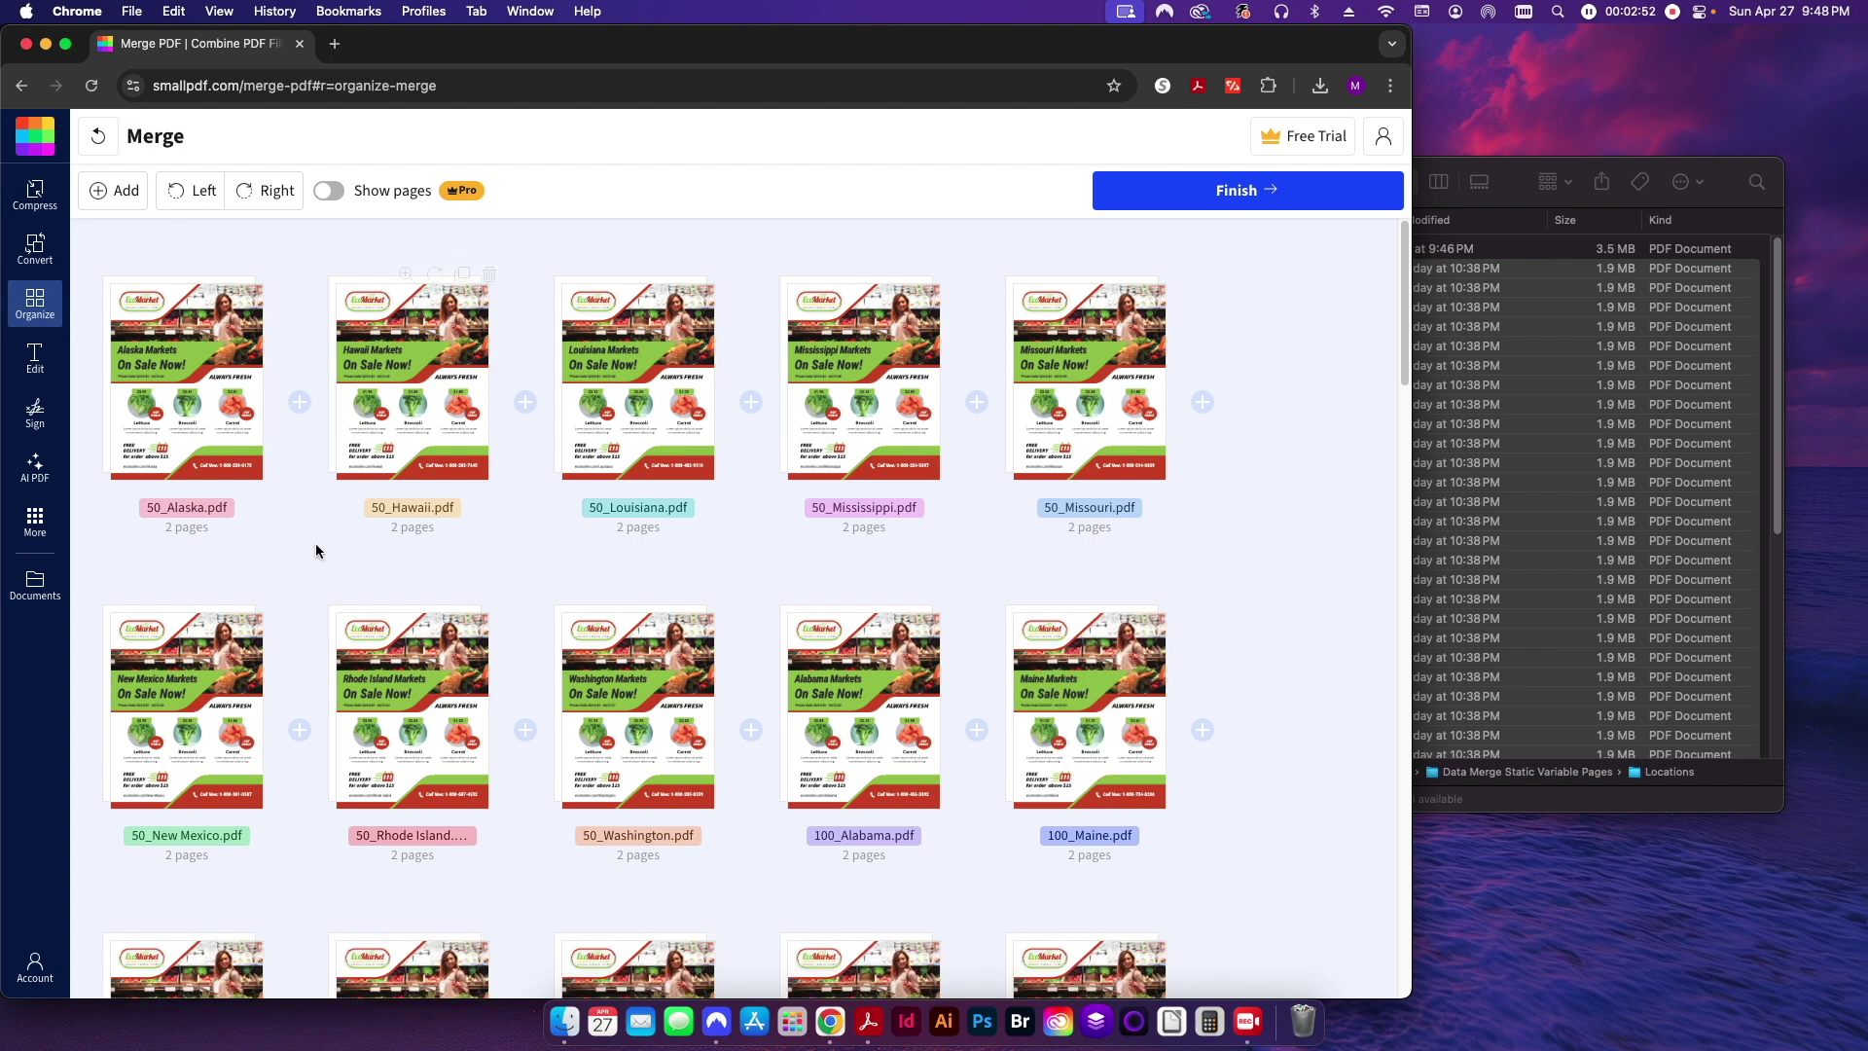
# - Move 50_Washington.pdf to the first merge slot and delete the 50_Hawaii.pdf card
pyautogui.moveTo(400, 434)
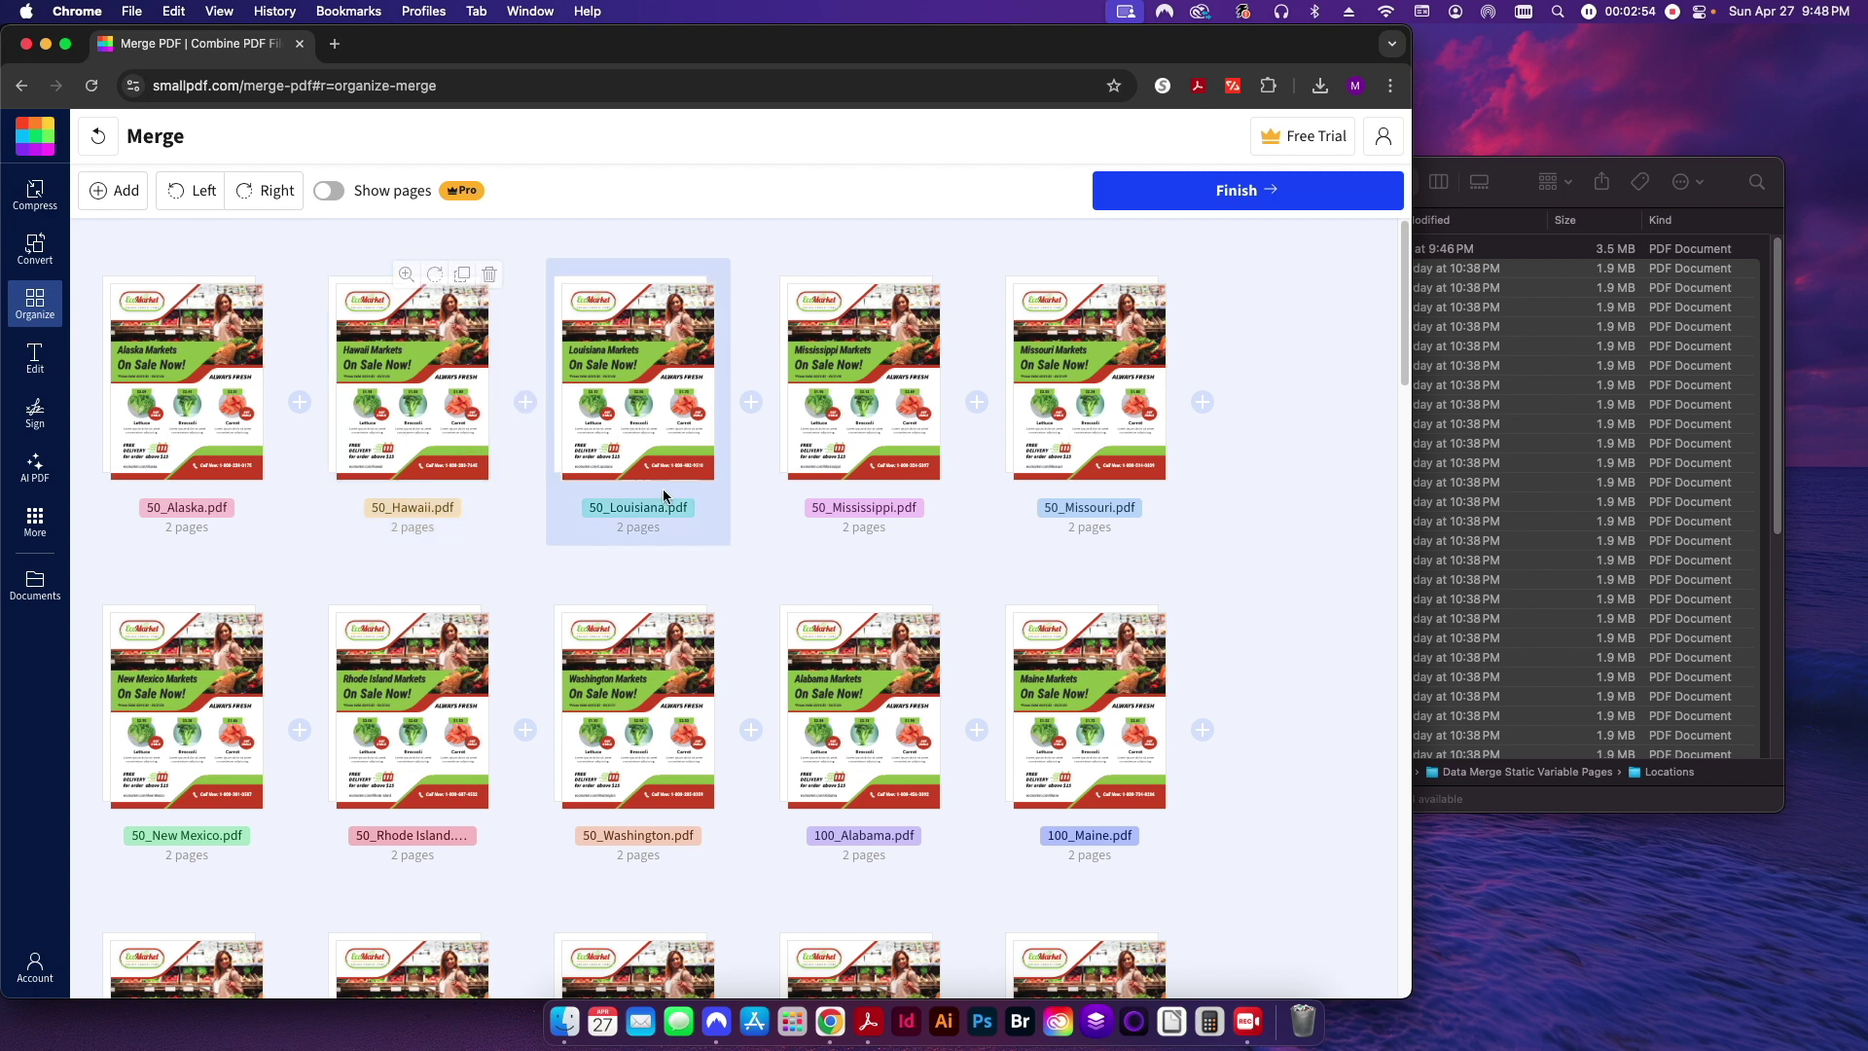
pyautogui.moveTo(371, 757)
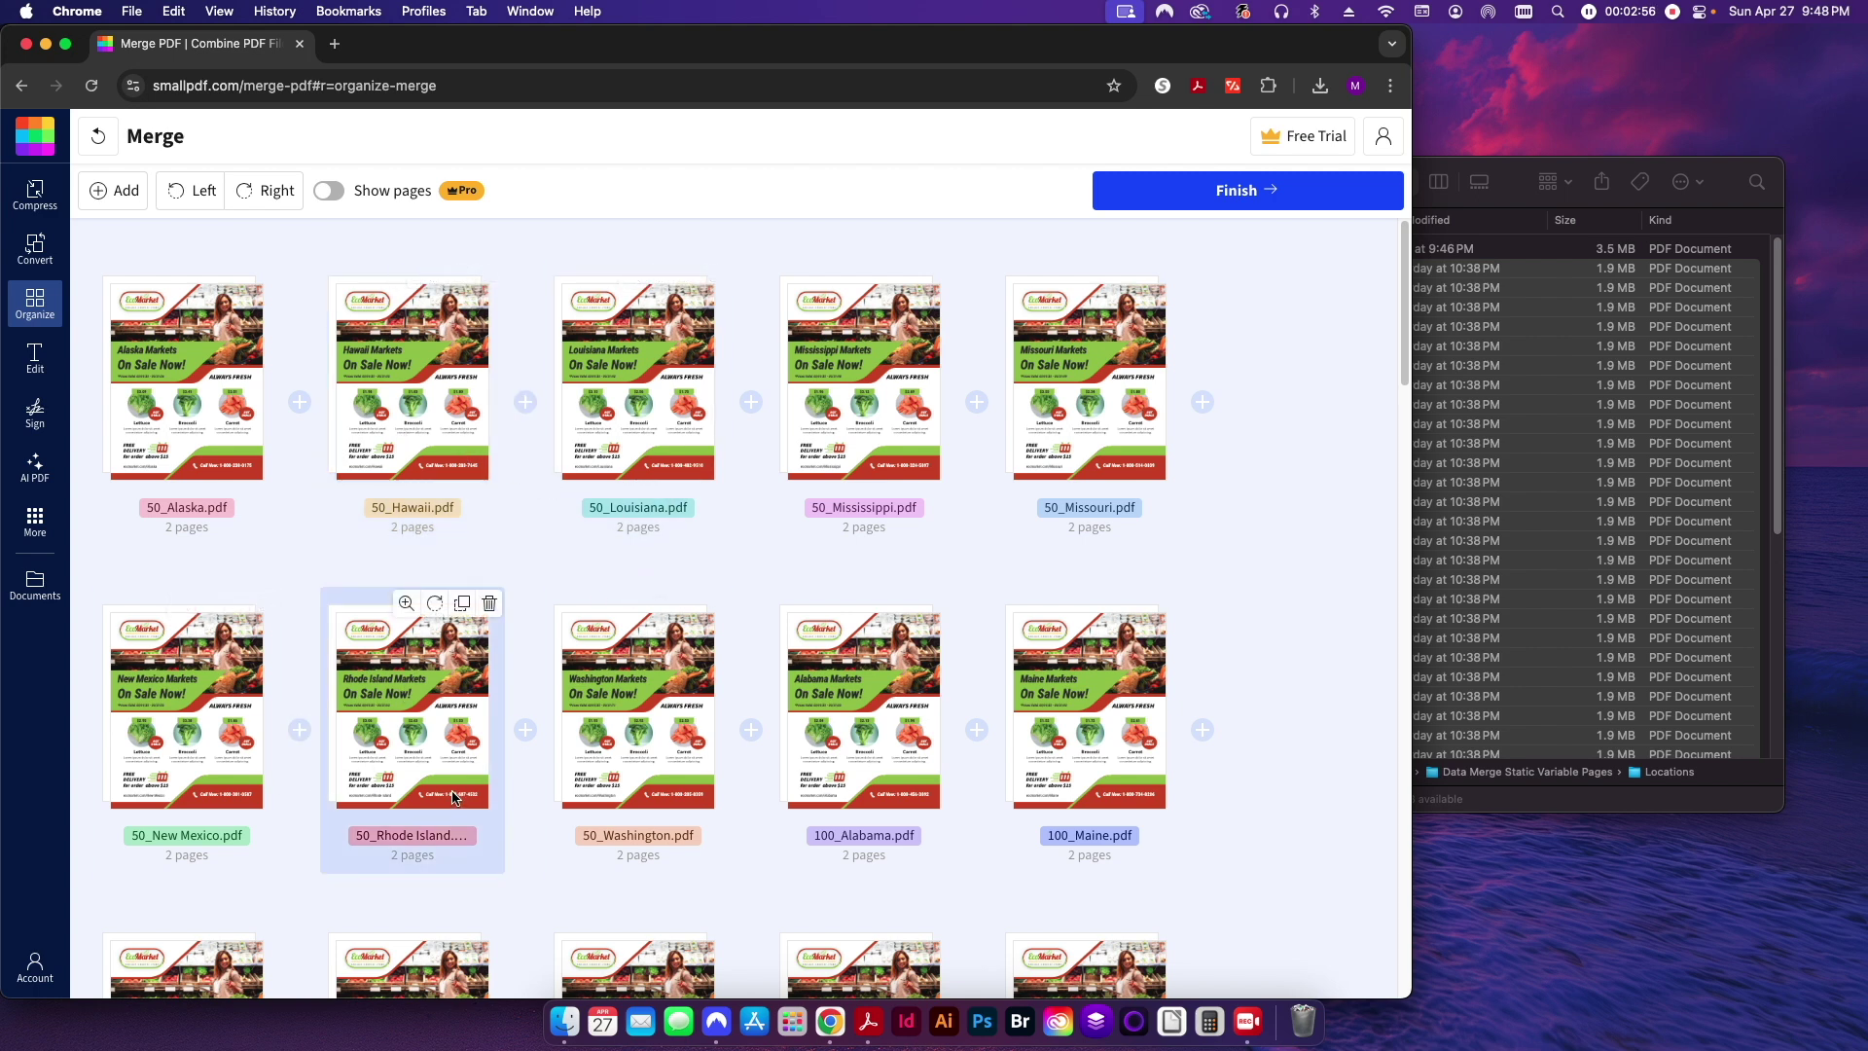
pyautogui.moveTo(629, 759)
pyautogui.moveTo(635, 750); pyautogui.dragTo(151, 403)
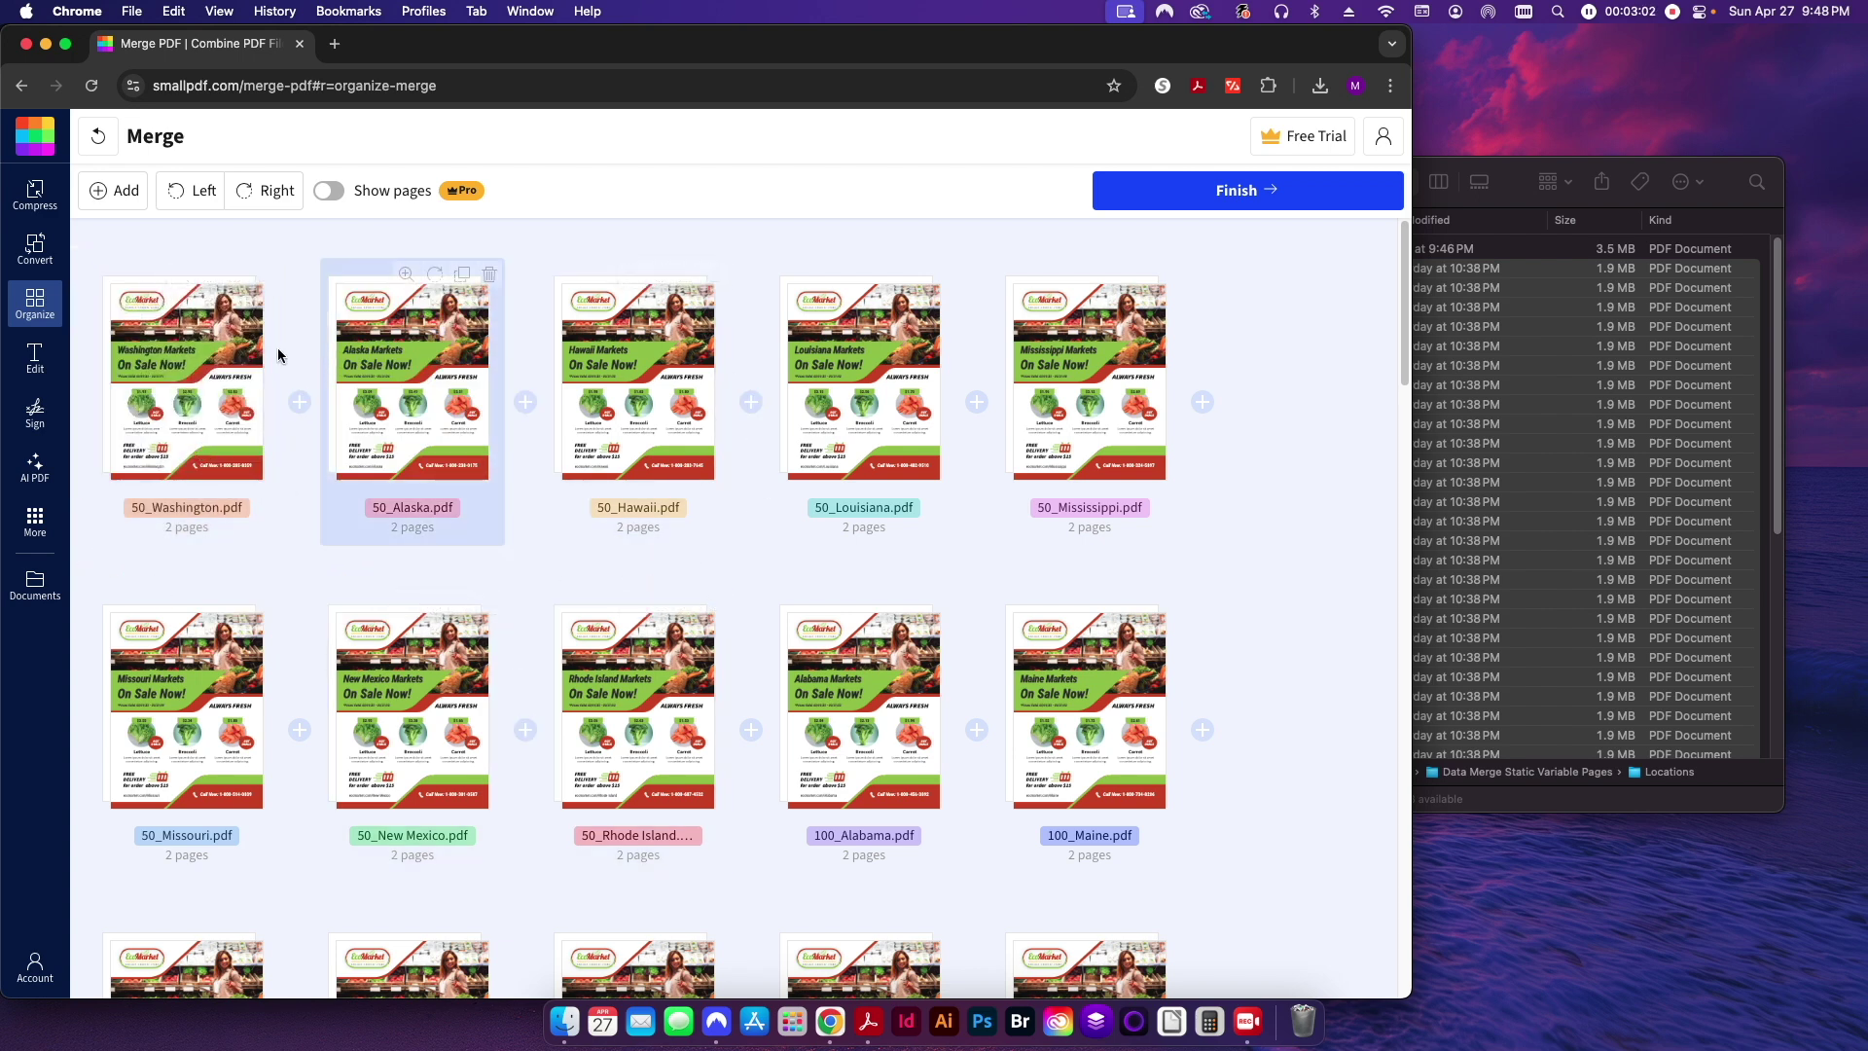
pyautogui.moveTo(734, 280)
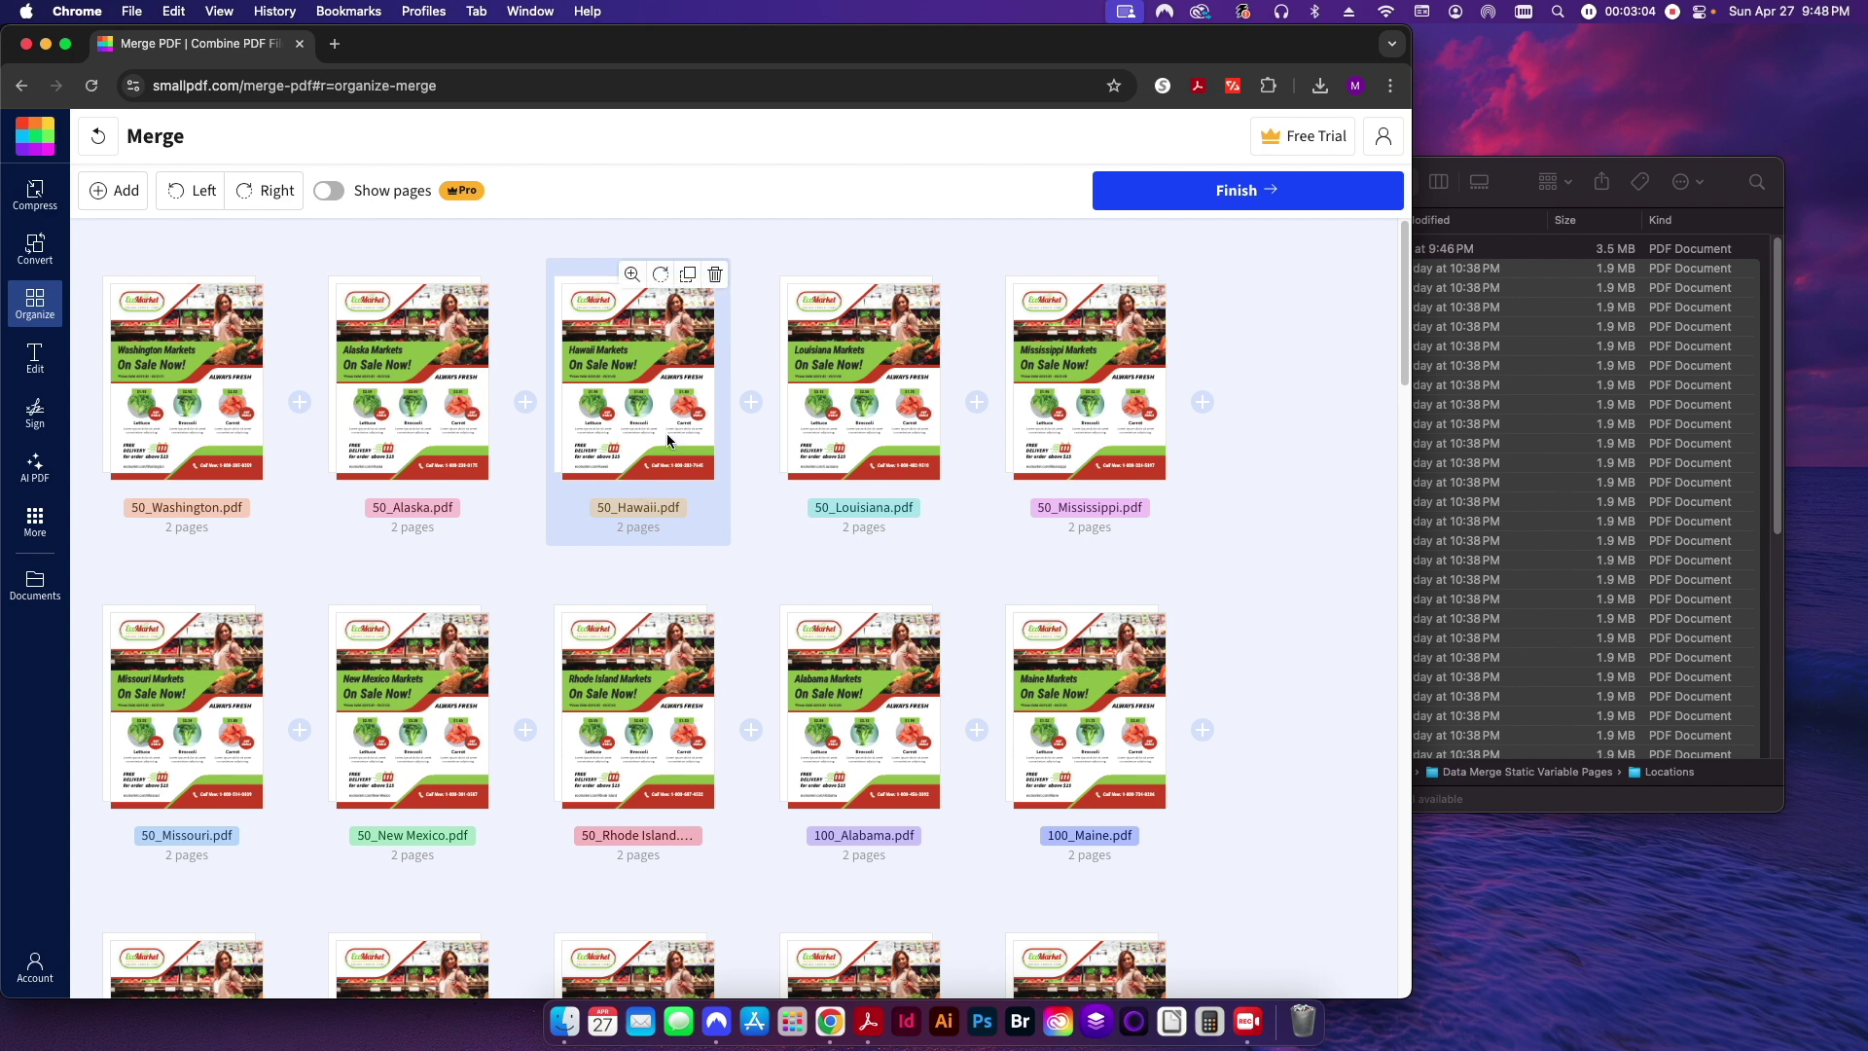
pyautogui.click(714, 276)
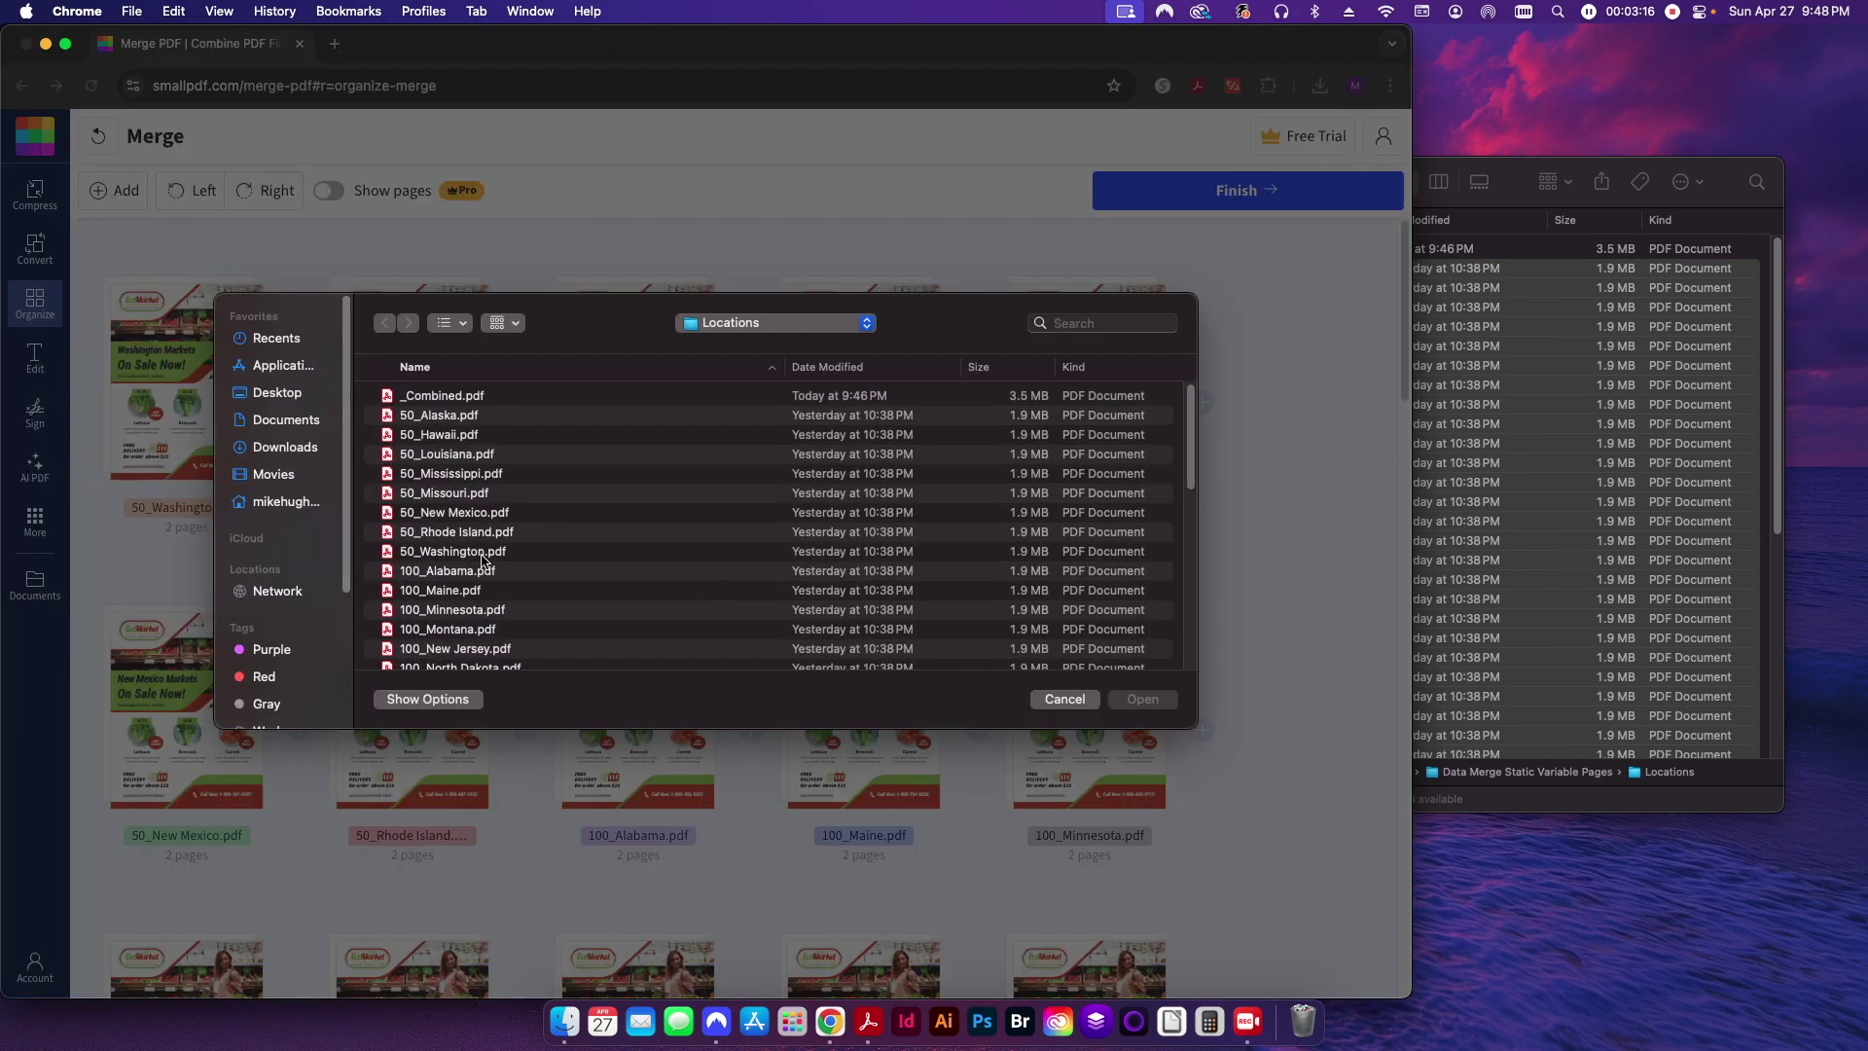
pyautogui.click(1054, 701)
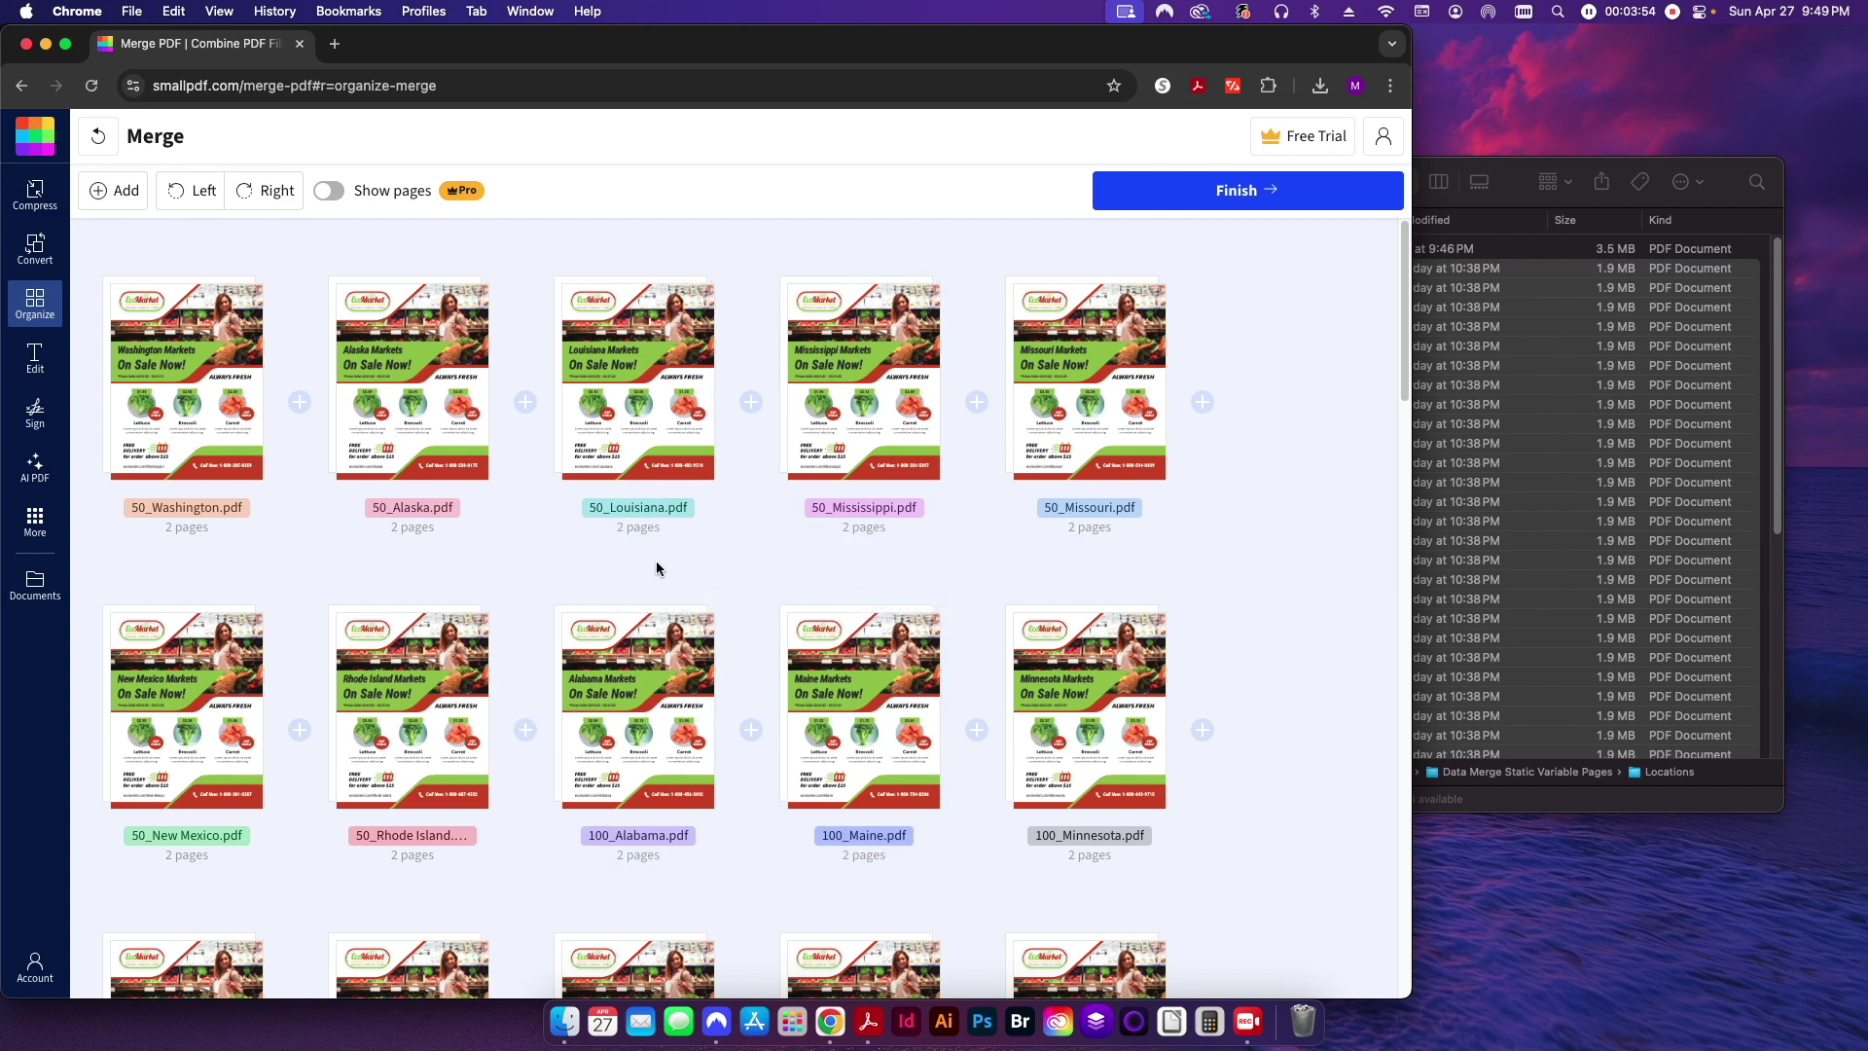
pyautogui.click(1230, 189)
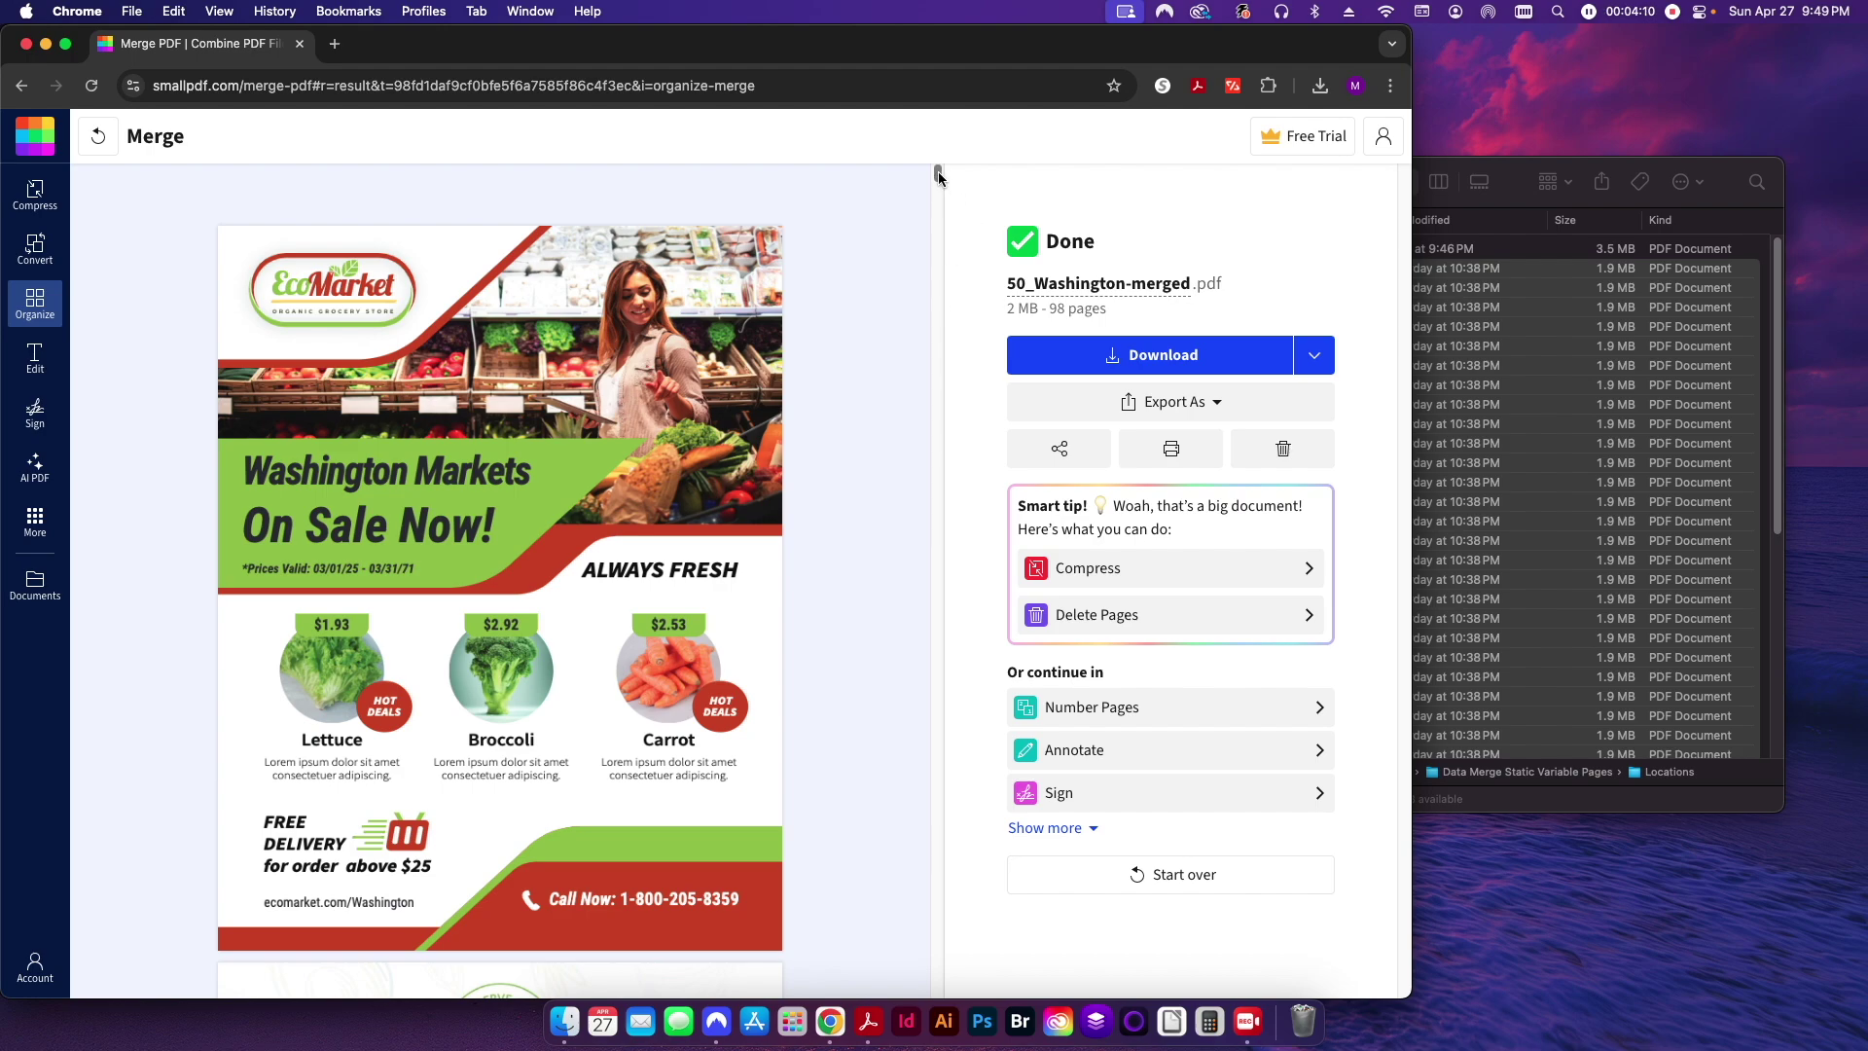
# - Drag slightly near the top of the Smallpdf browser window
pyautogui.moveTo(939, 175)
pyautogui.mouseDown()
pyautogui.moveTo(927, 907)
pyautogui.moveTo(937, 171)
pyautogui.mouseUp()
# - Hide the browser, select 50_Missouri.pdf in Finder, and bring Acrobat Pro forward
pyautogui.press('super+h')
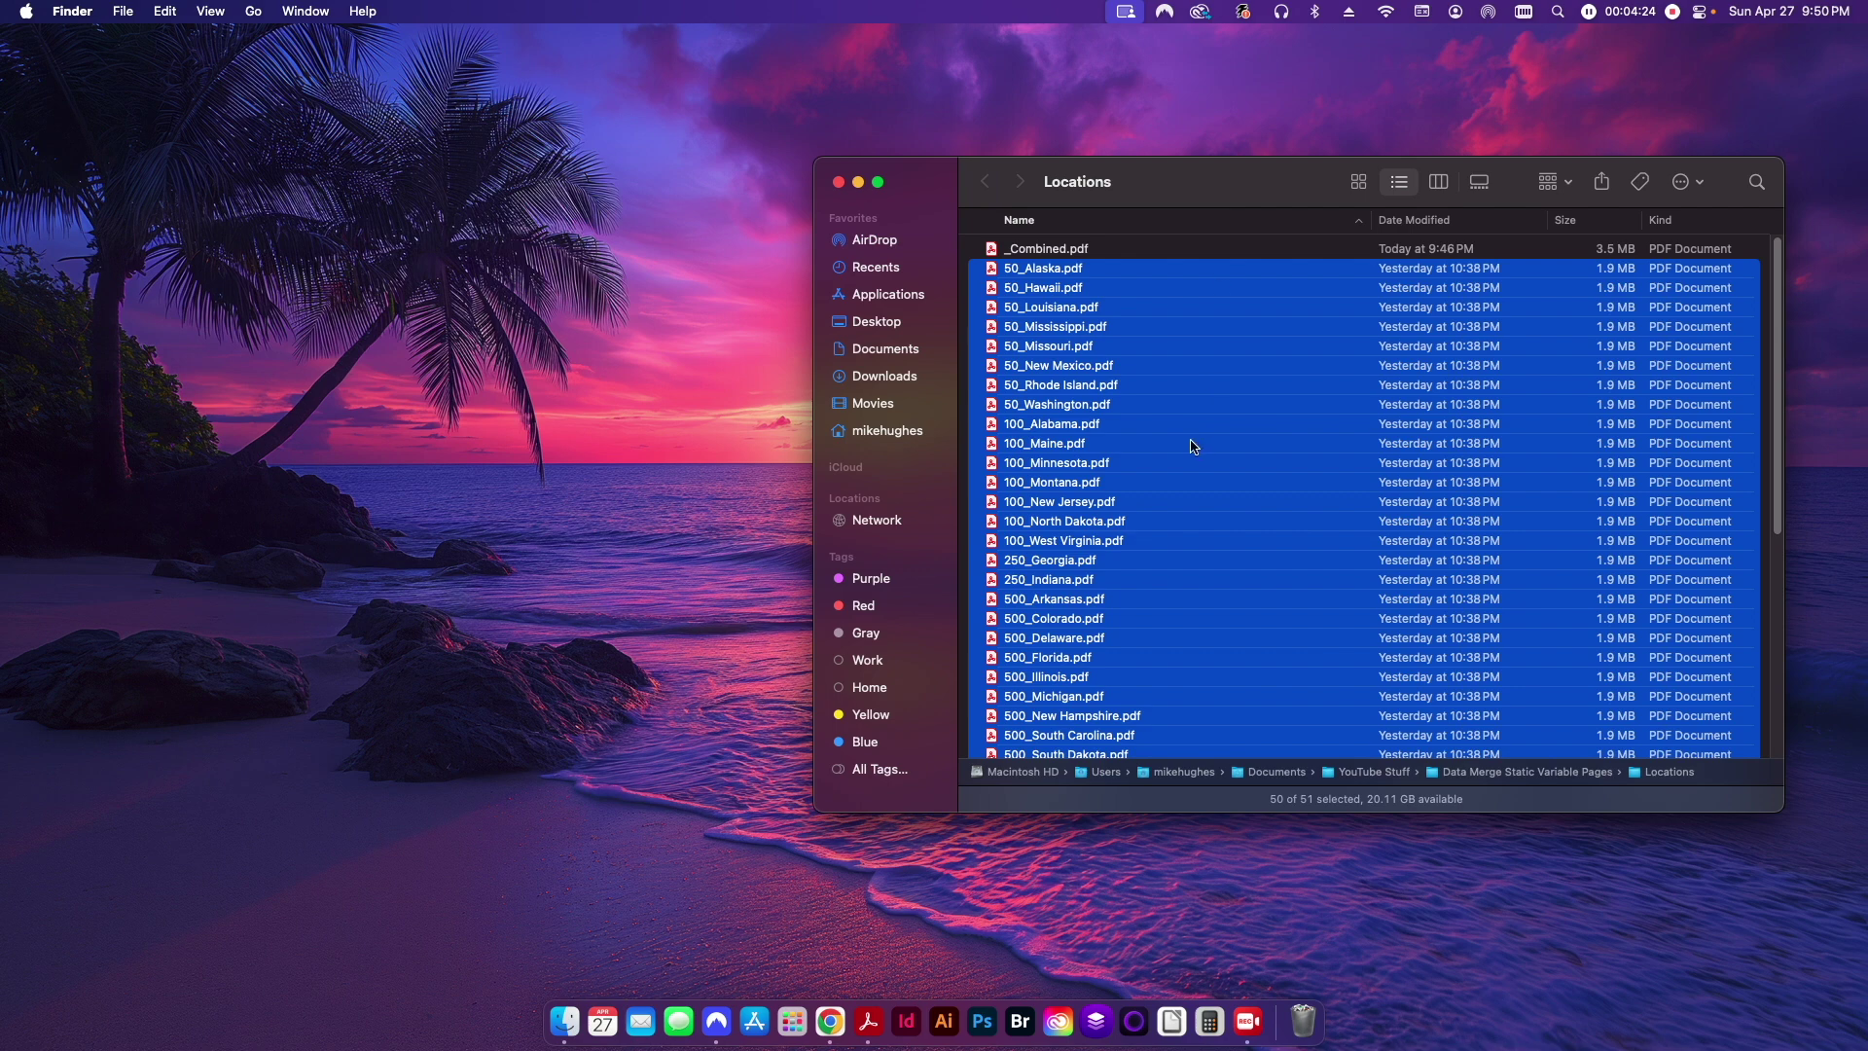
pyautogui.click(1236, 349)
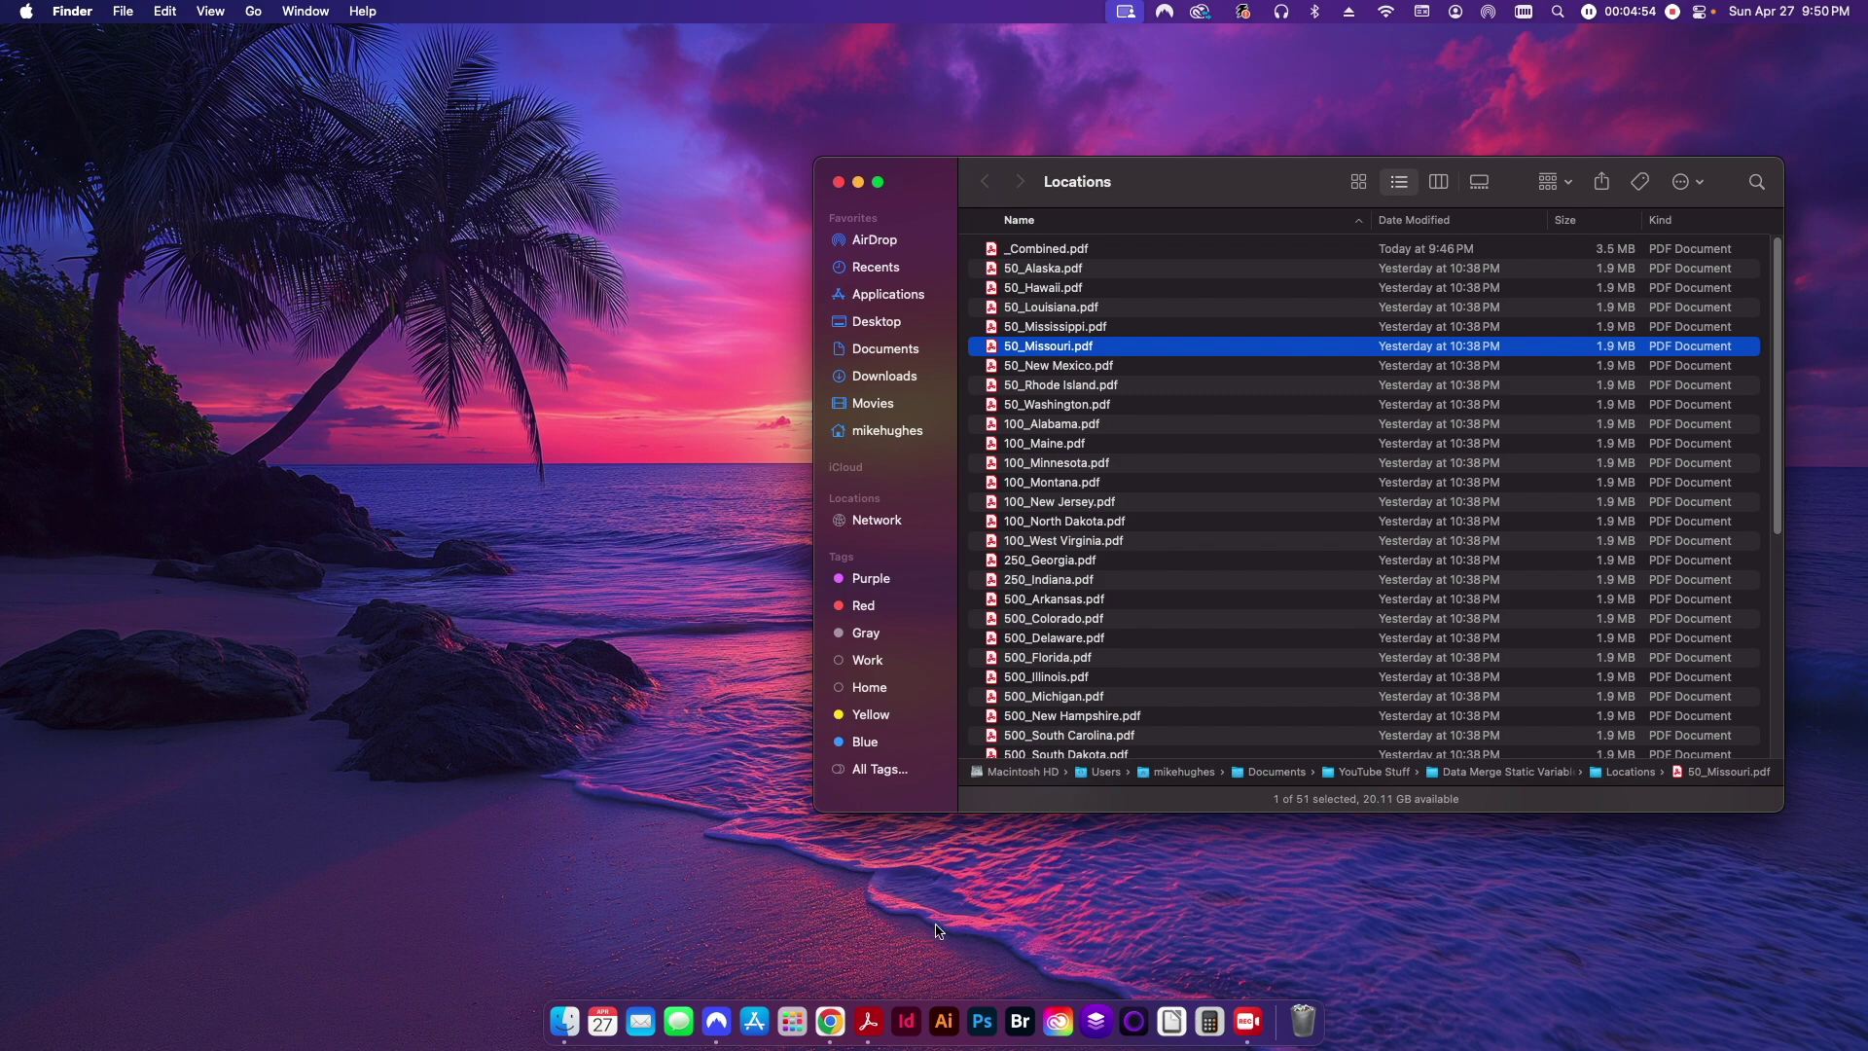
pyautogui.click(868, 1022)
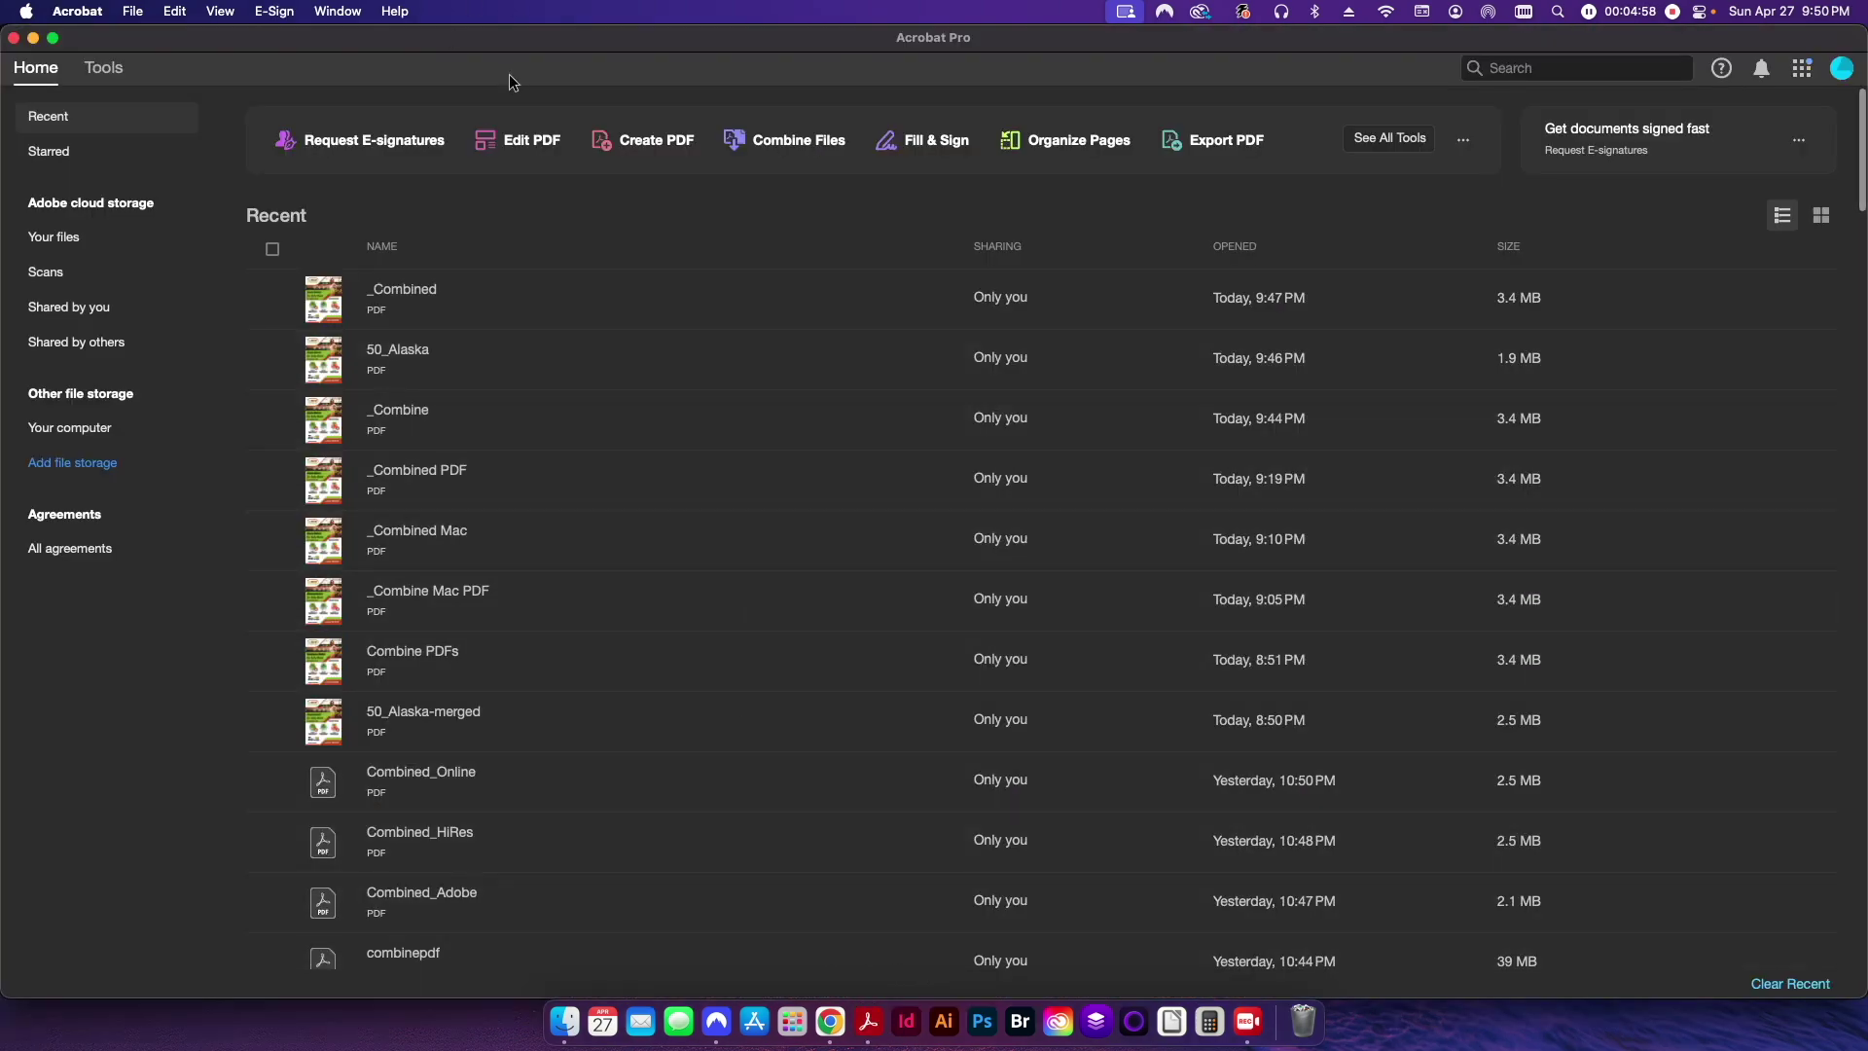
# - Start File > Create > Combine Files with 50_Alaska.pdf through 10000_New York.pdf added
pyautogui.click(132, 11)
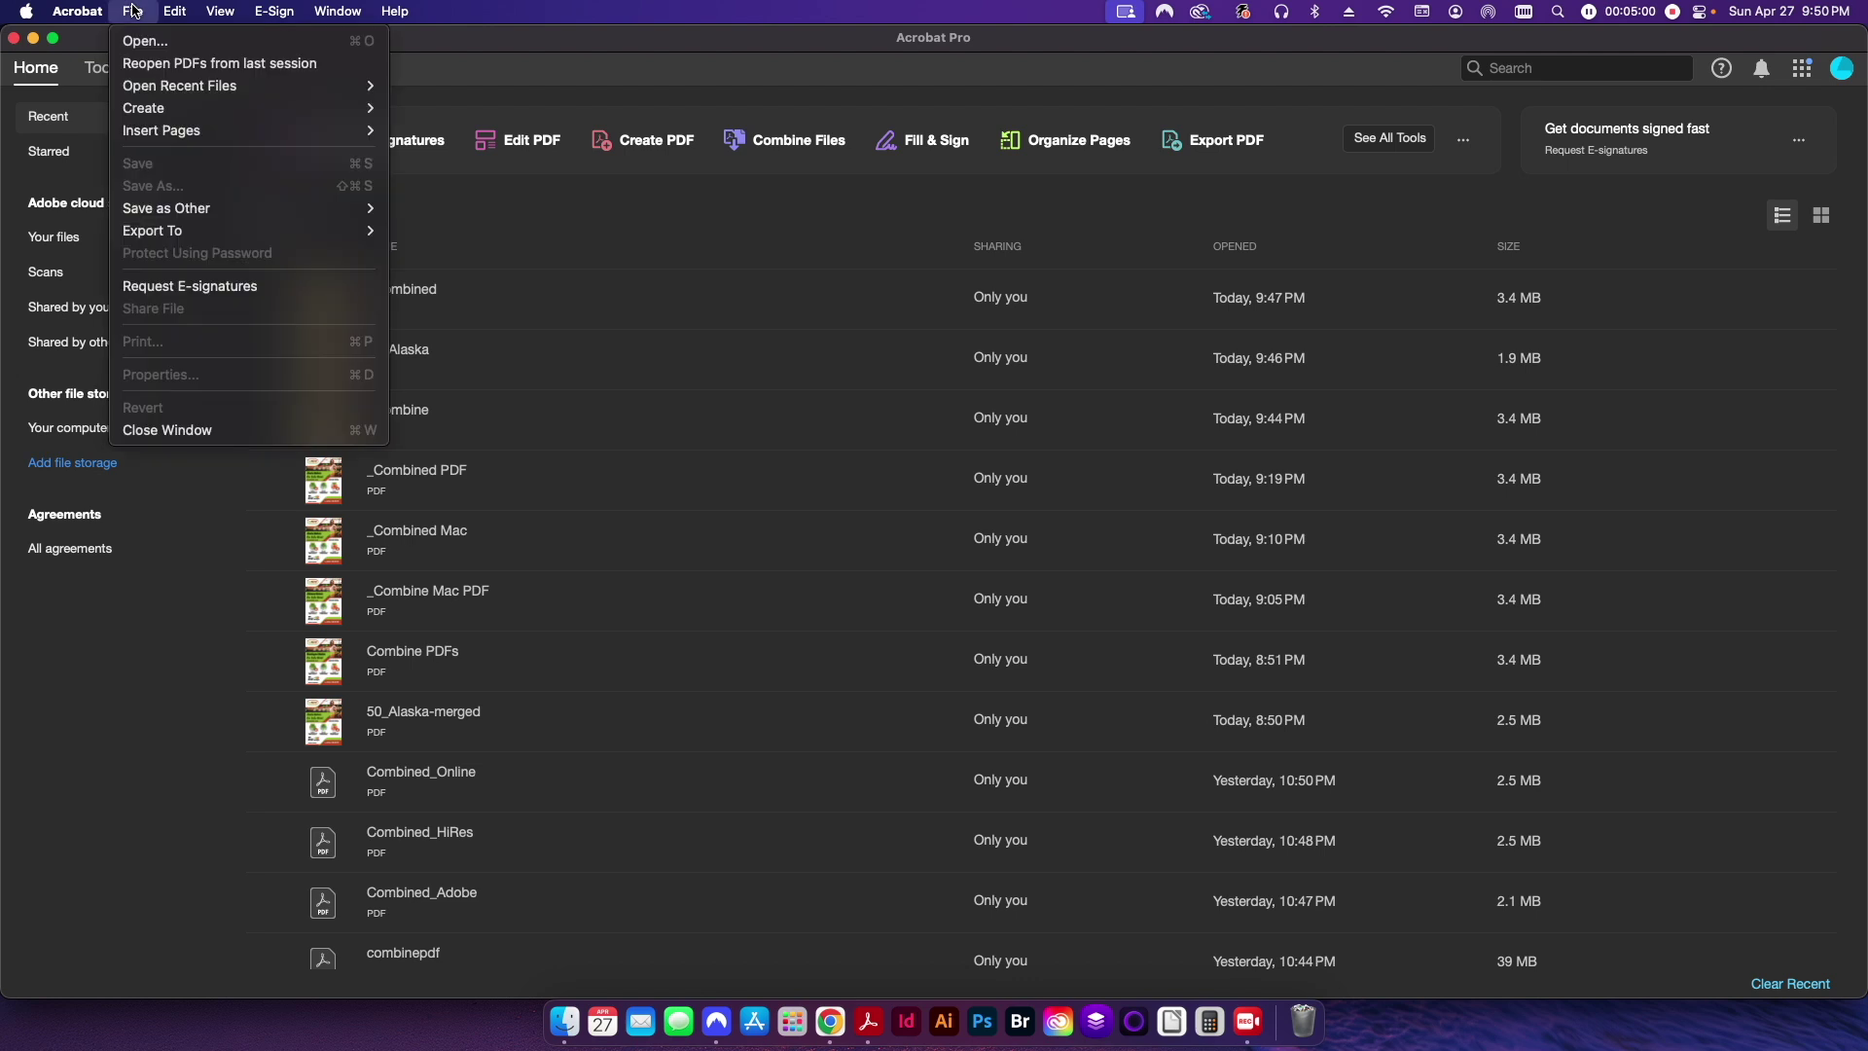
pyautogui.moveTo(184, 108)
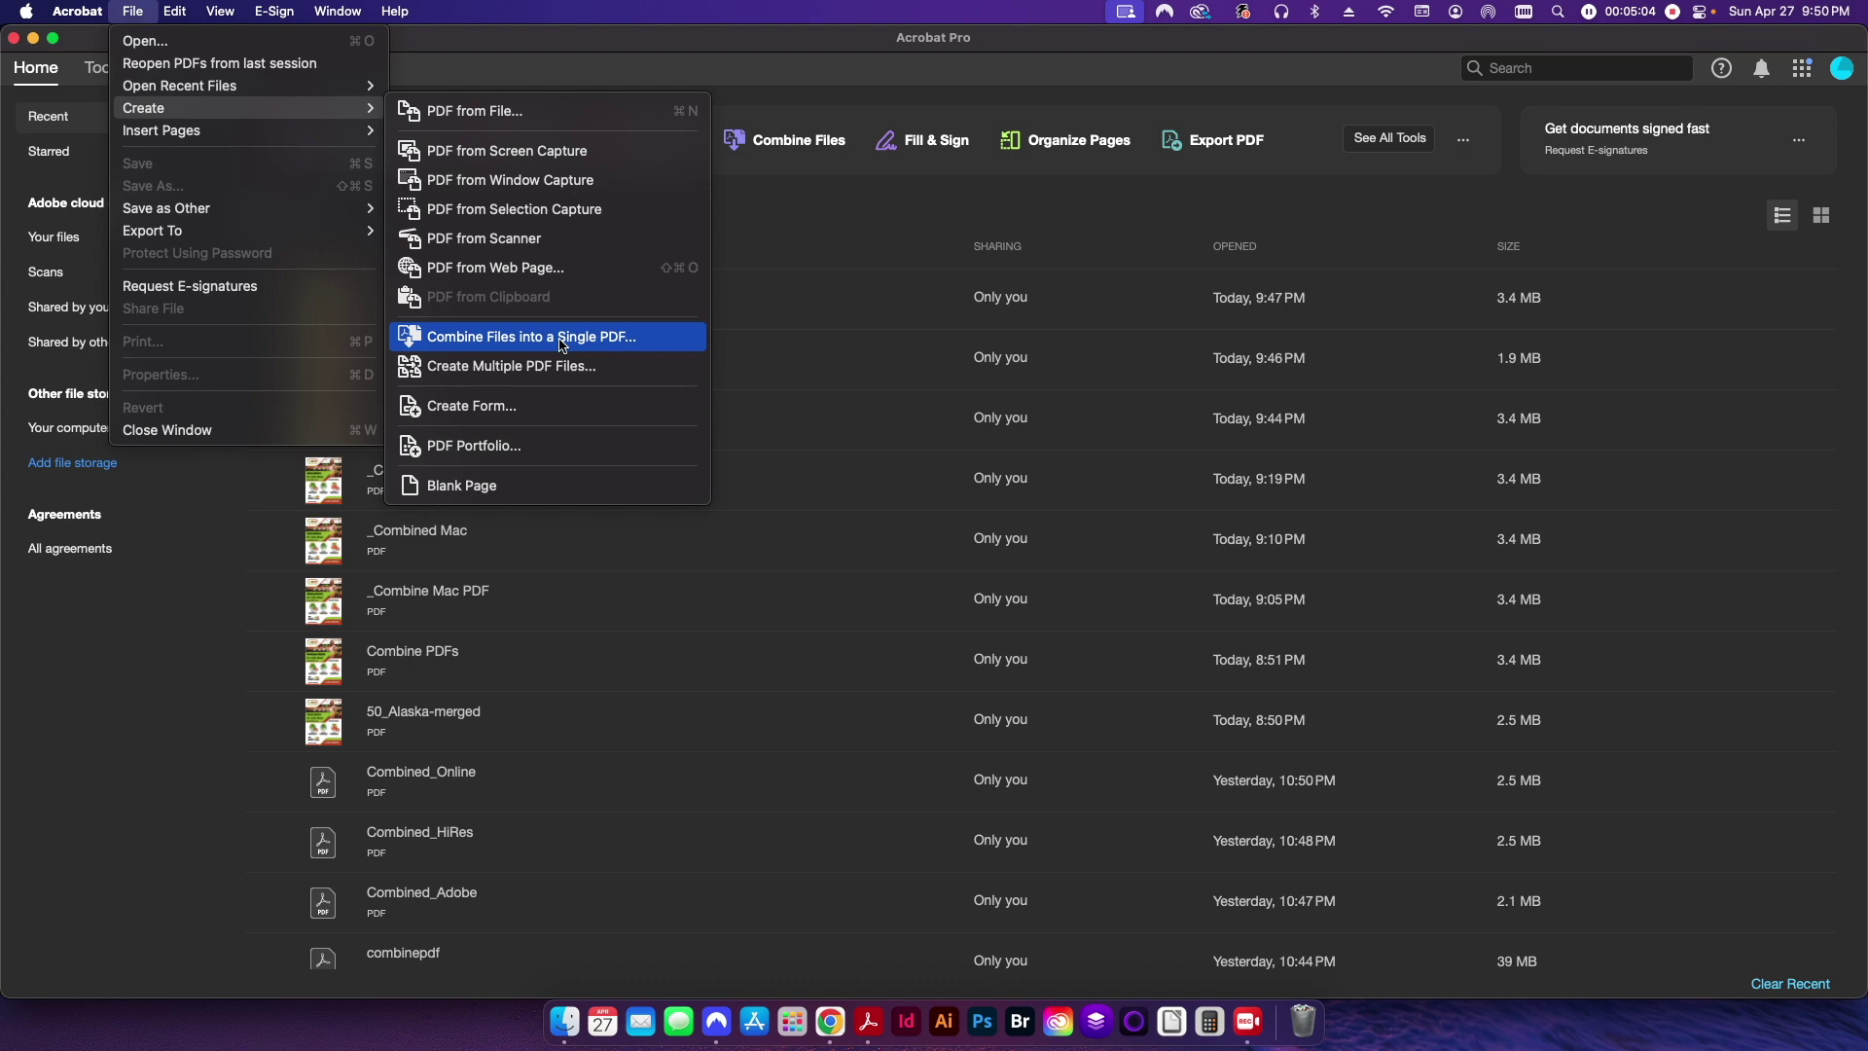
pyautogui.click(460, 346)
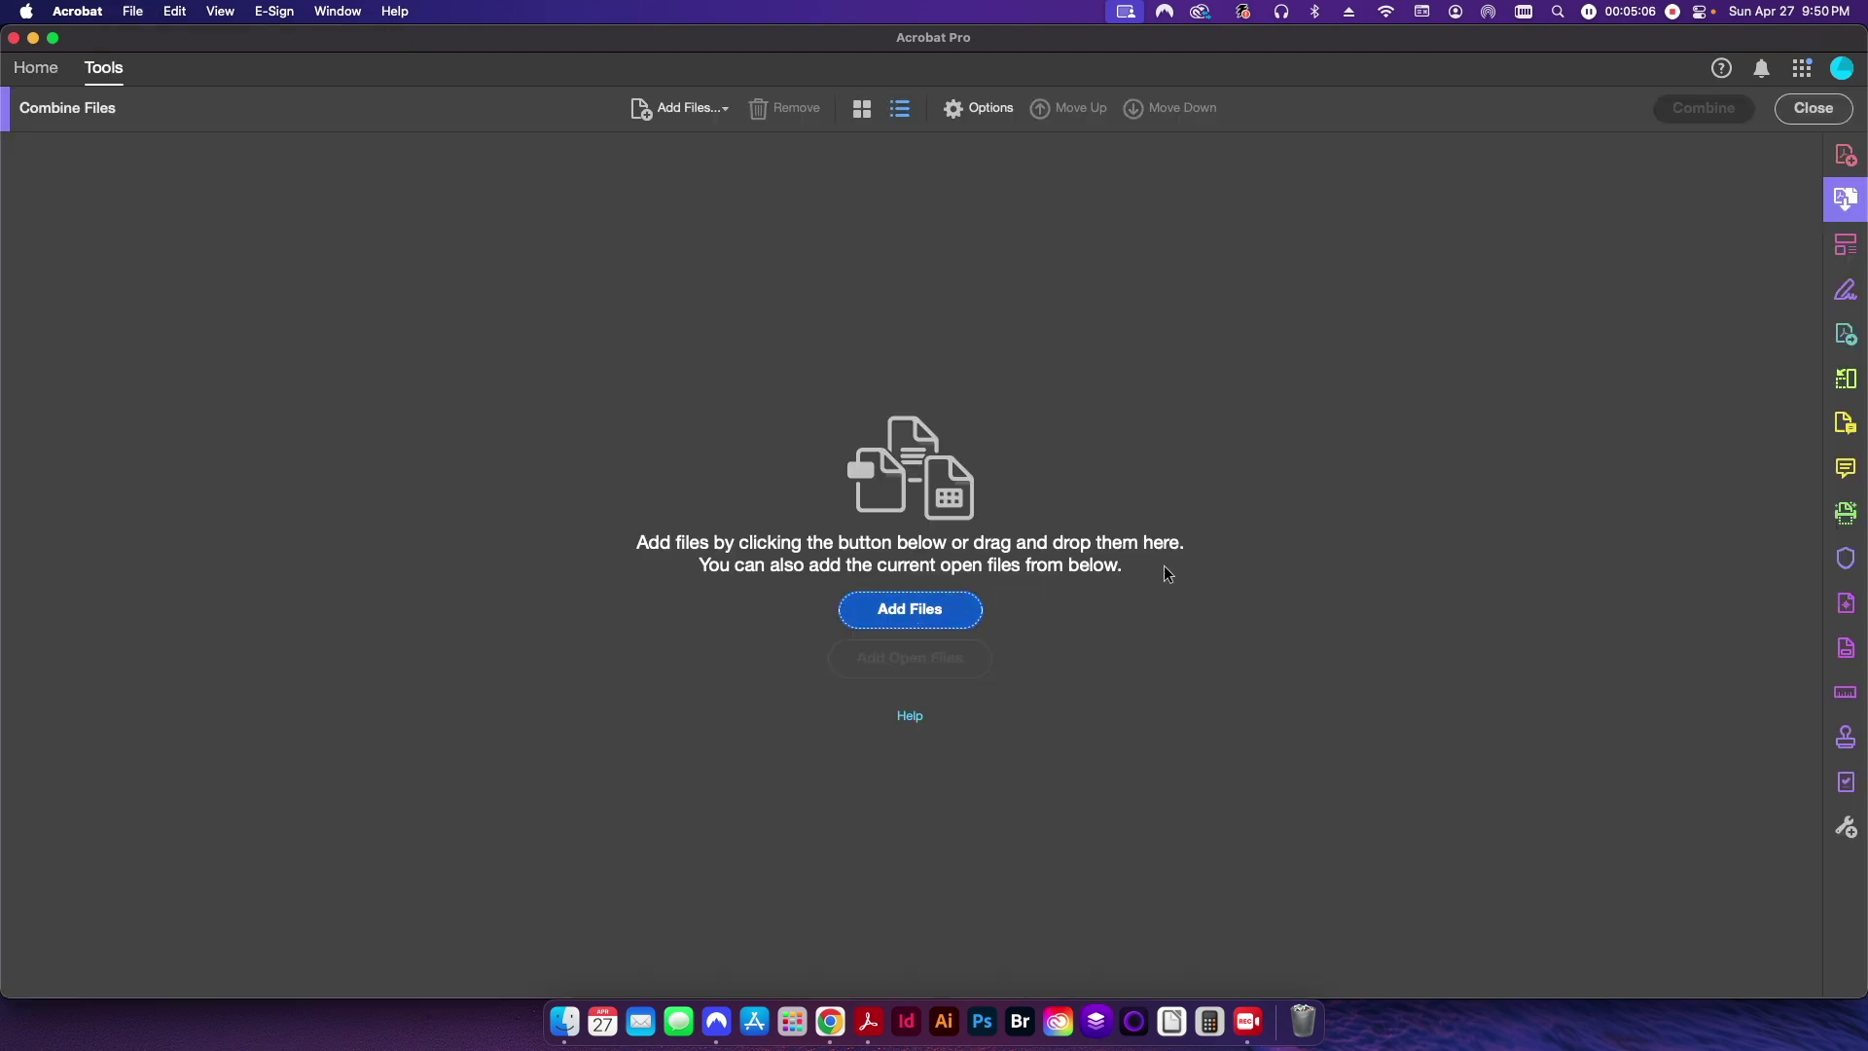
pyautogui.click(797, 283)
pyautogui.scroll(-5, 834, 465)
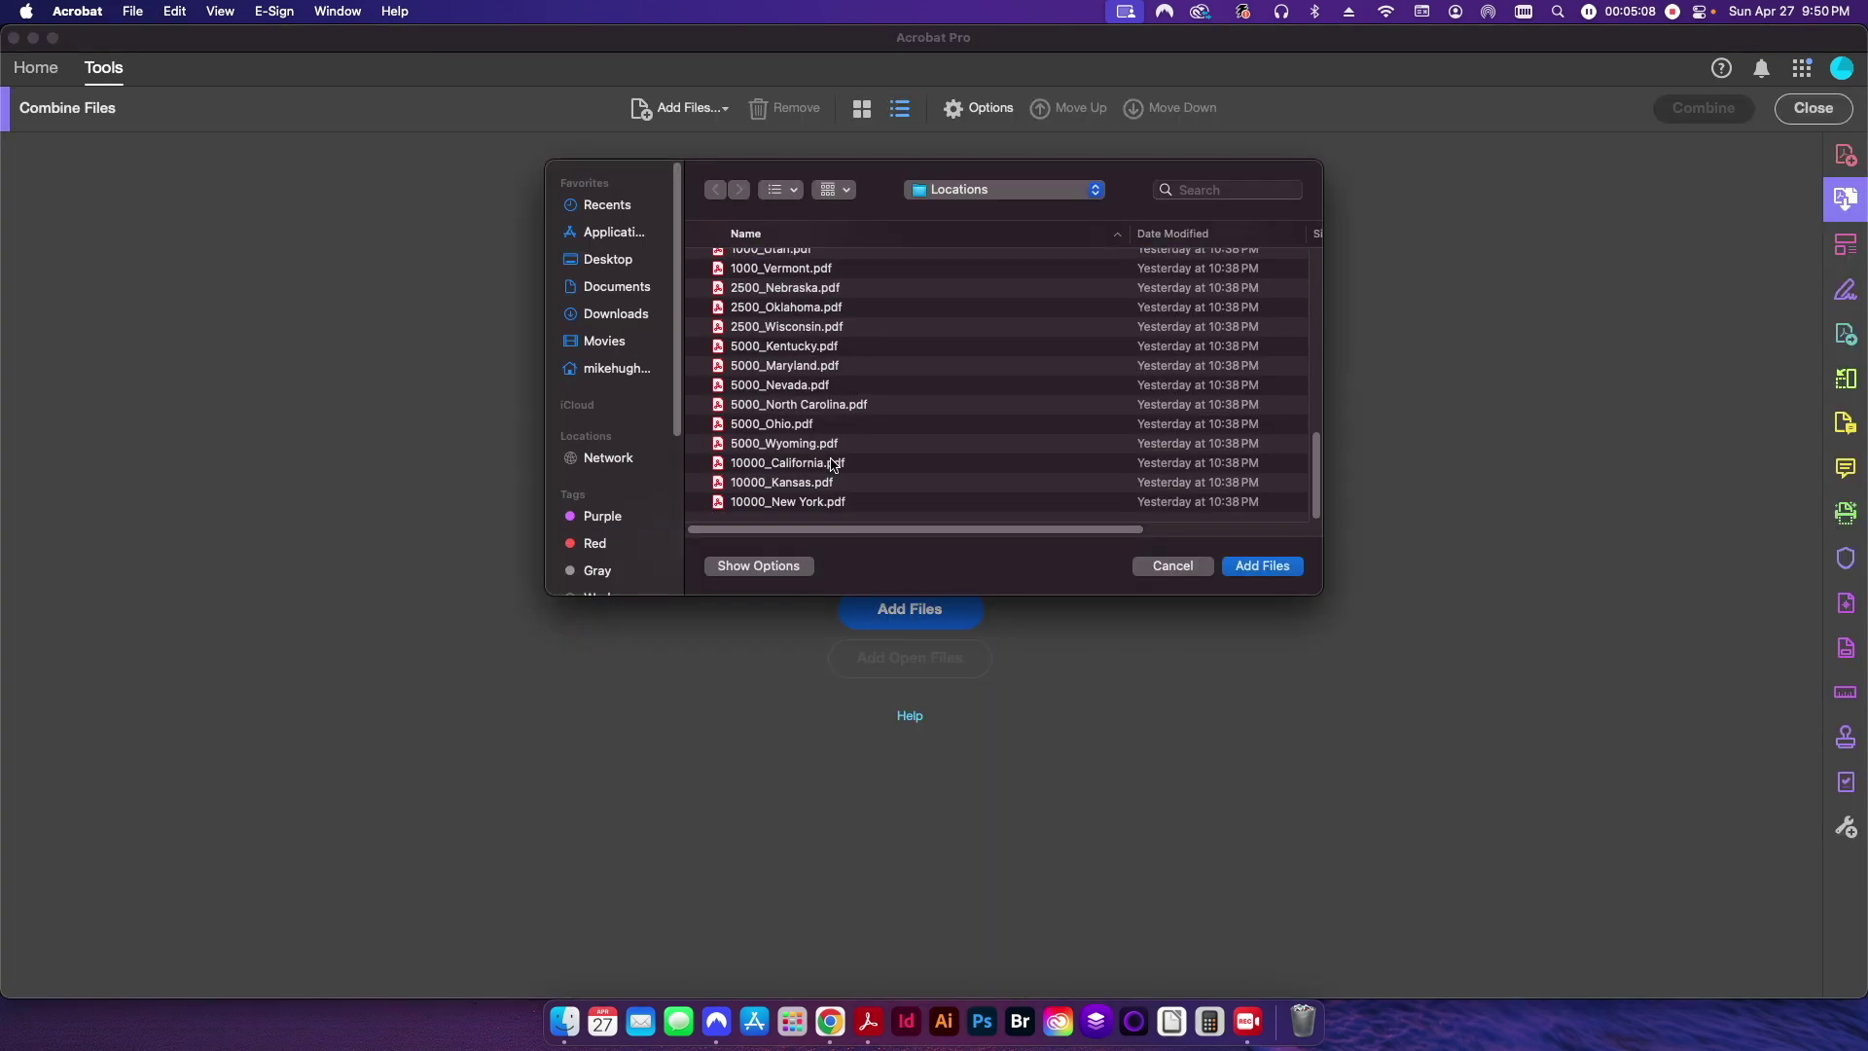
pyautogui.keyDown('shift'); pyautogui.click(778, 502); pyautogui.keyUp('shift')
pyautogui.scroll(10, 953, 467)
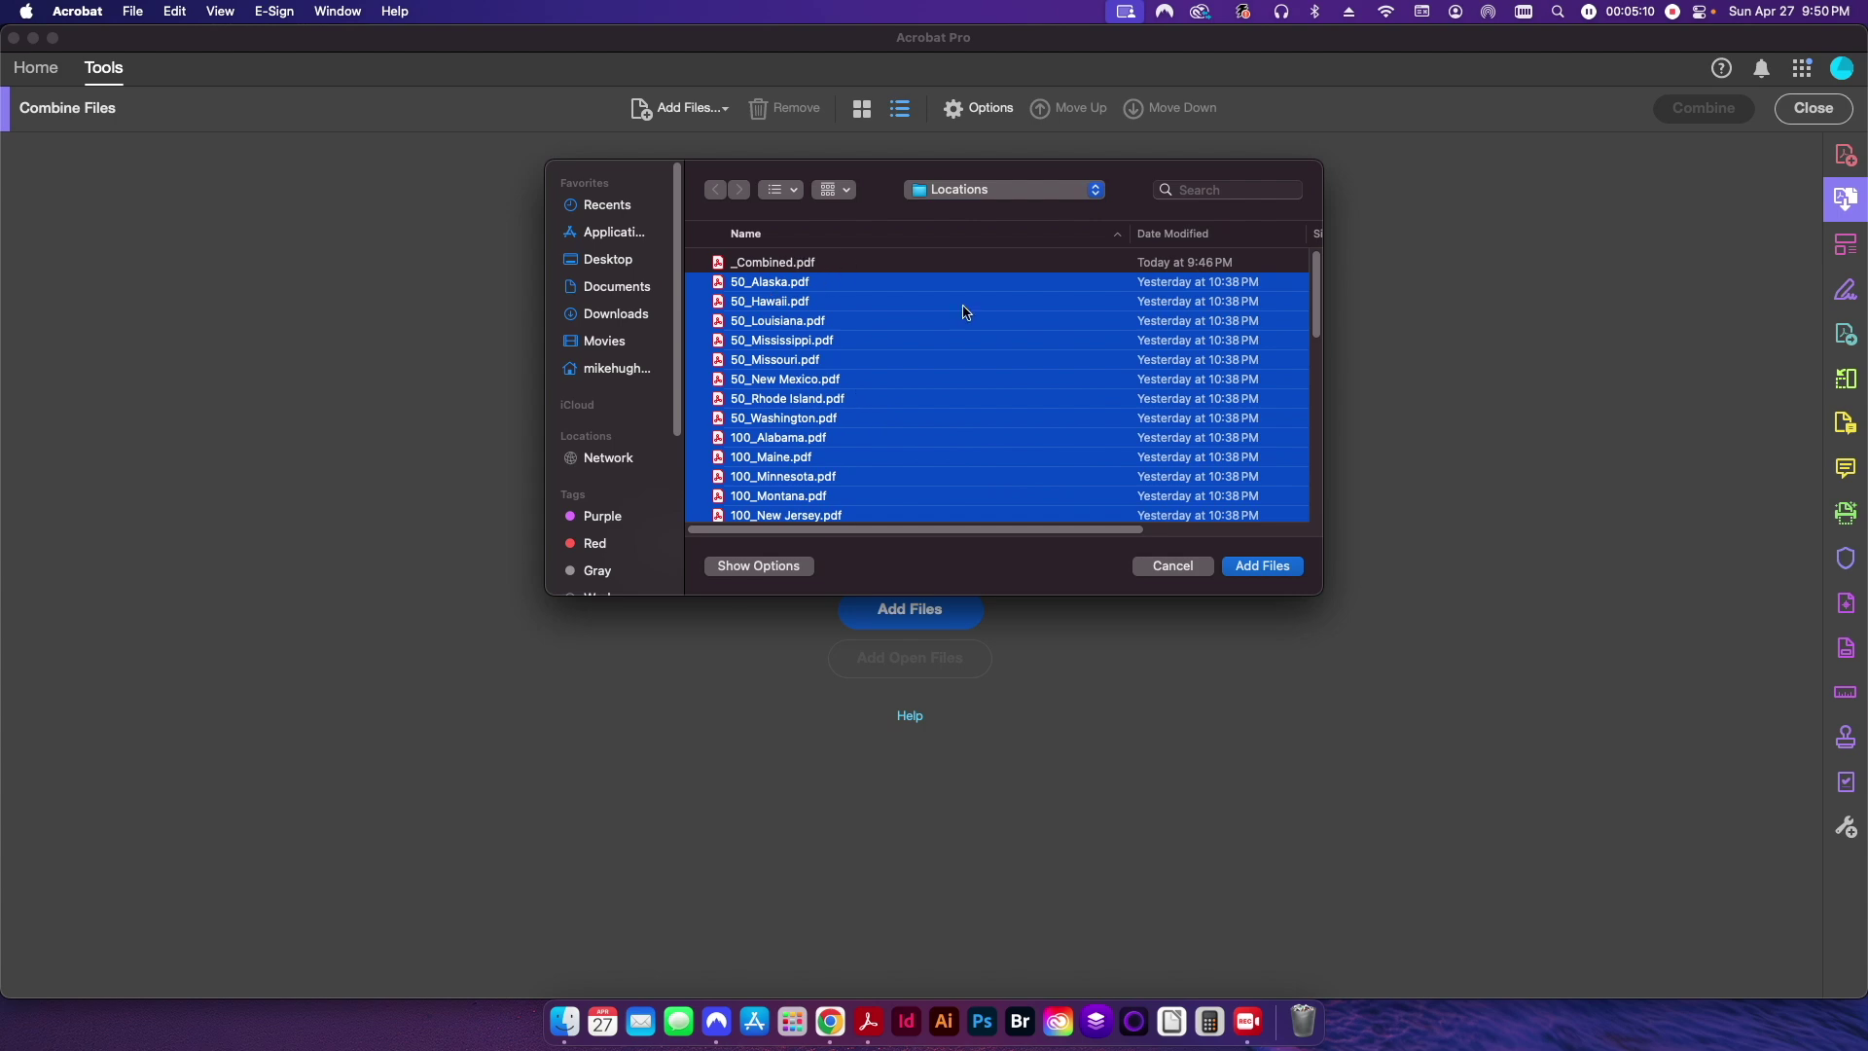
pyautogui.click(1276, 572)
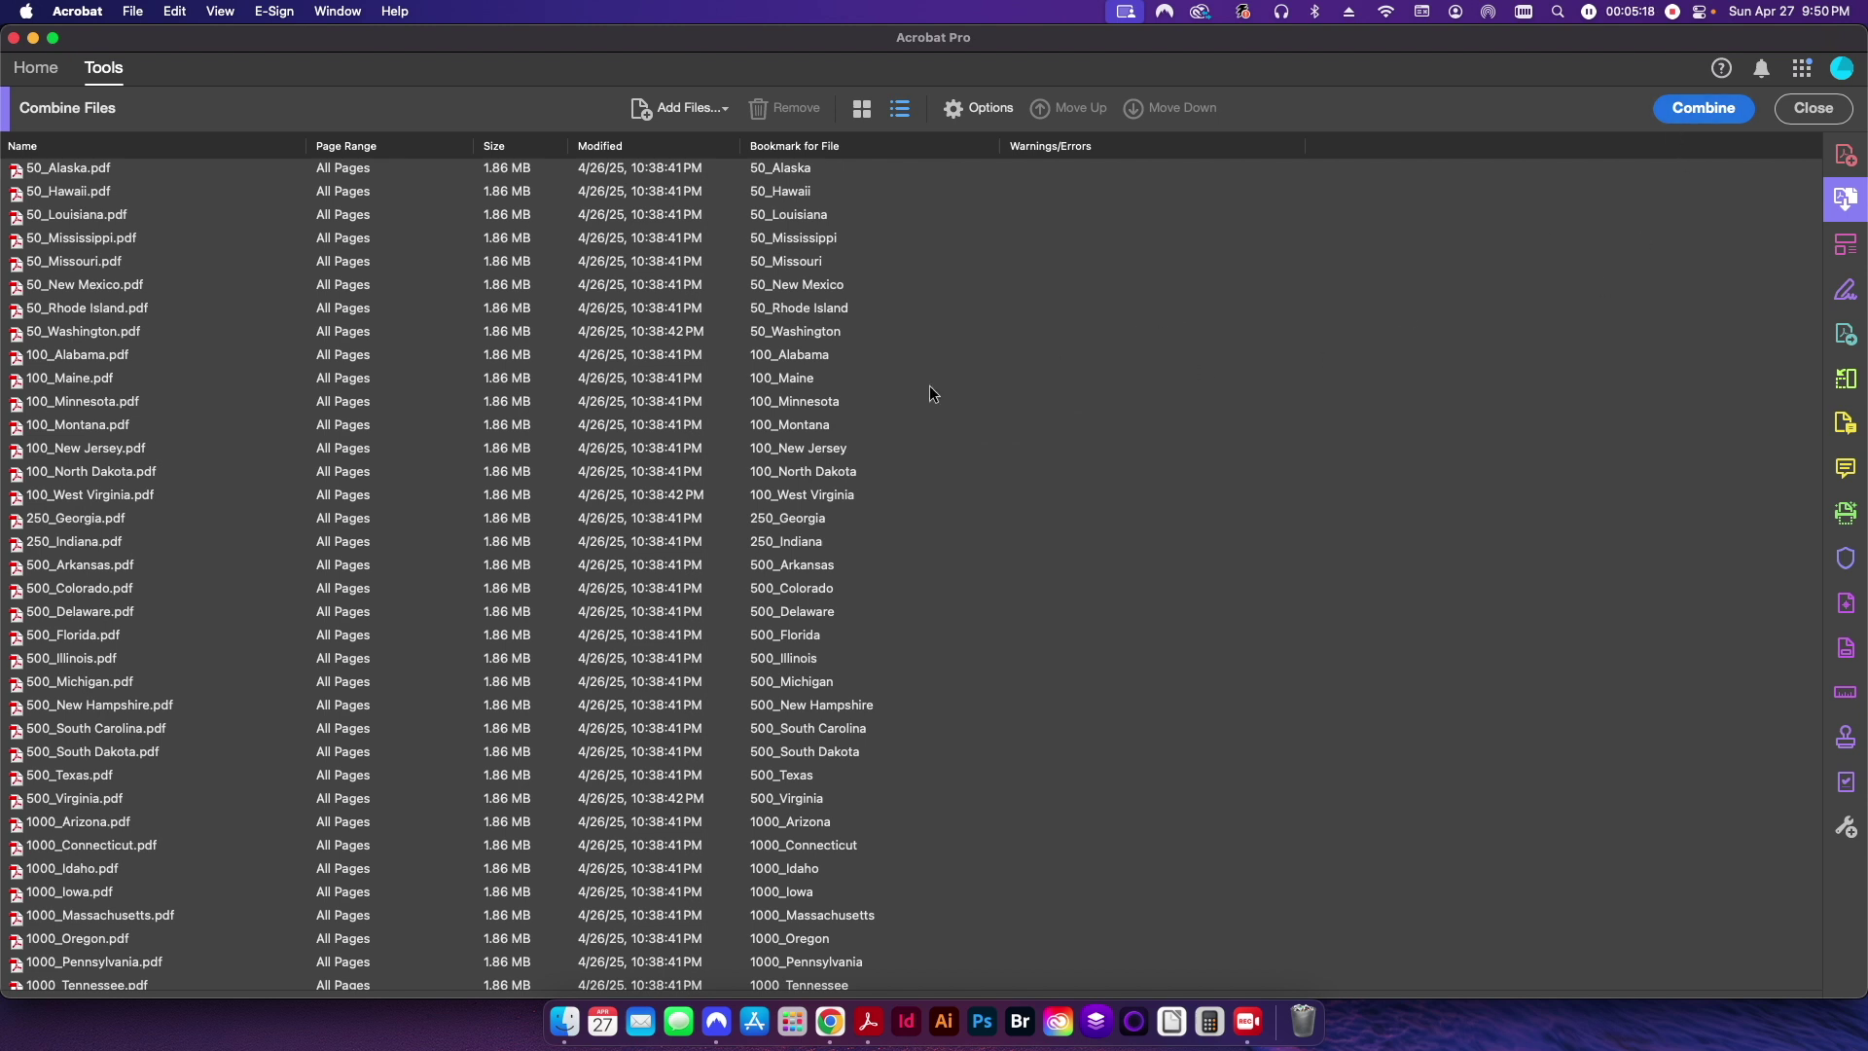
# - Switch to thumbnail view and move 50_Hawaii.pdf after 100_New Jersey.pdf
pyautogui.click(294, 171)
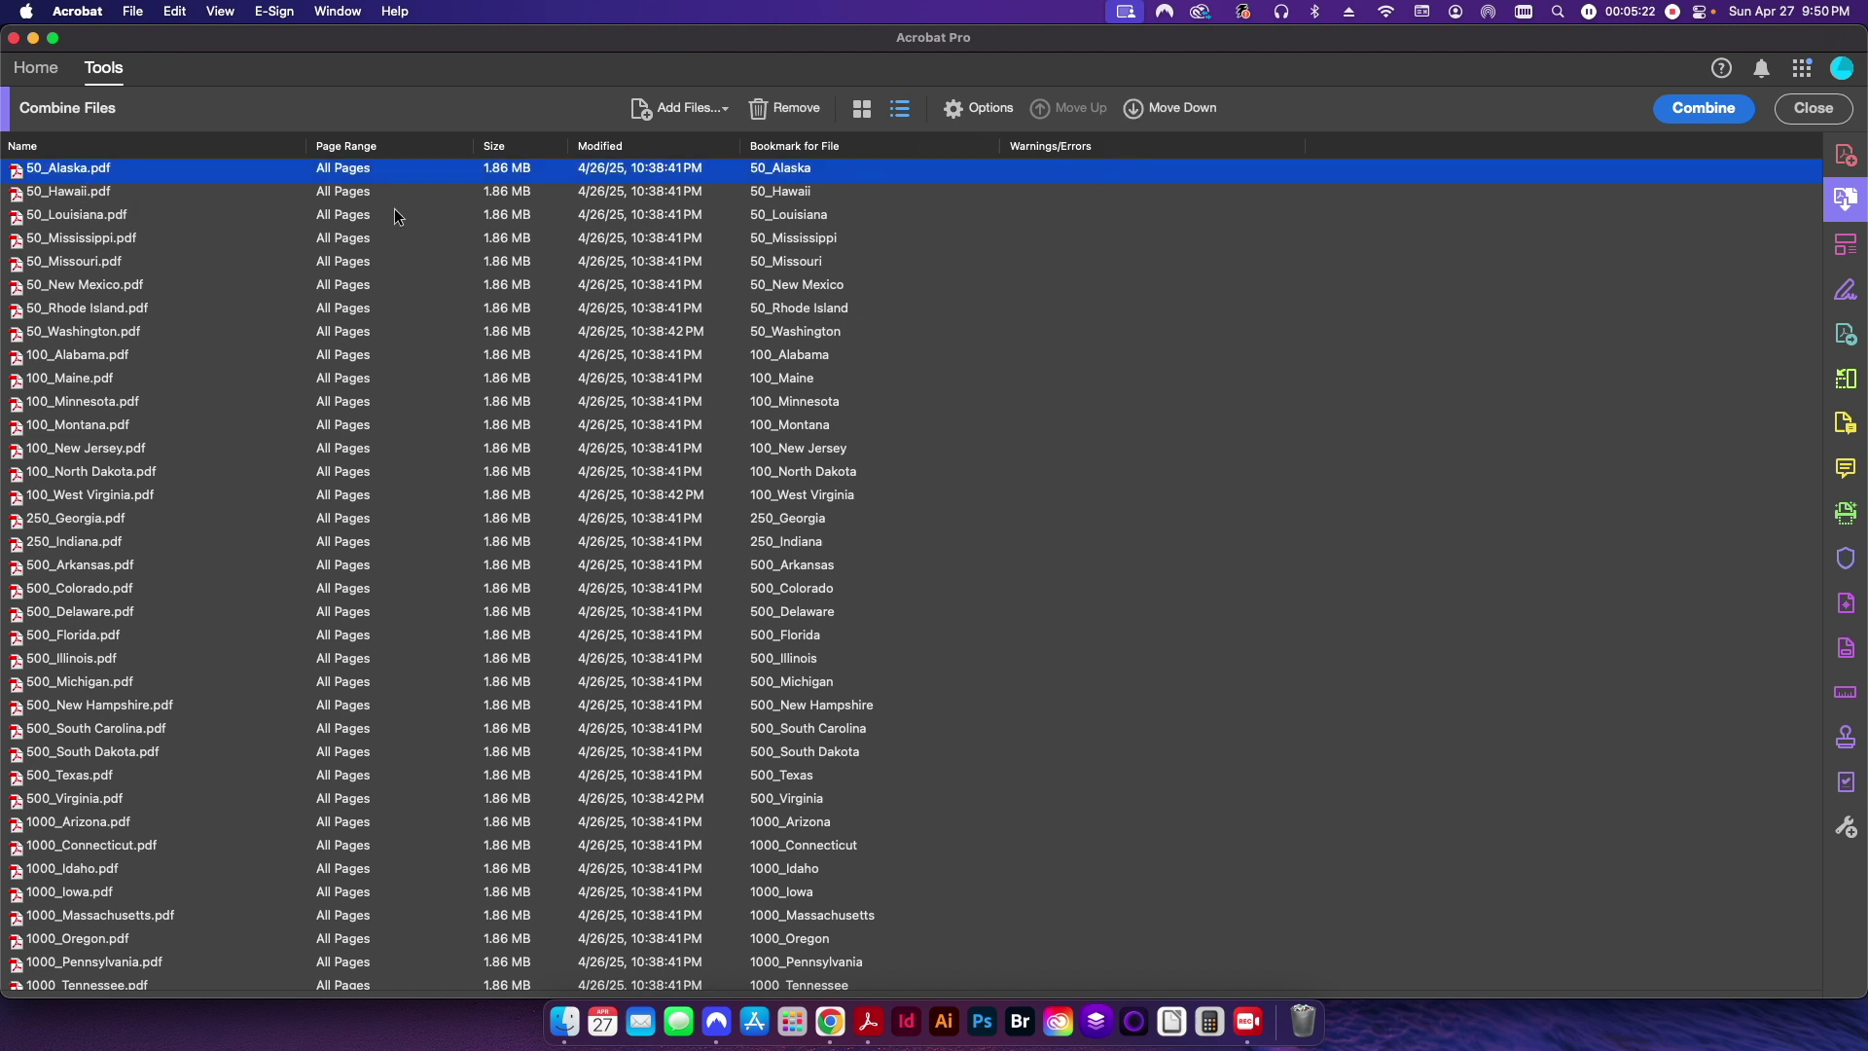
pyautogui.click(1176, 108)
pyautogui.click(1049, 109)
pyautogui.click(861, 108)
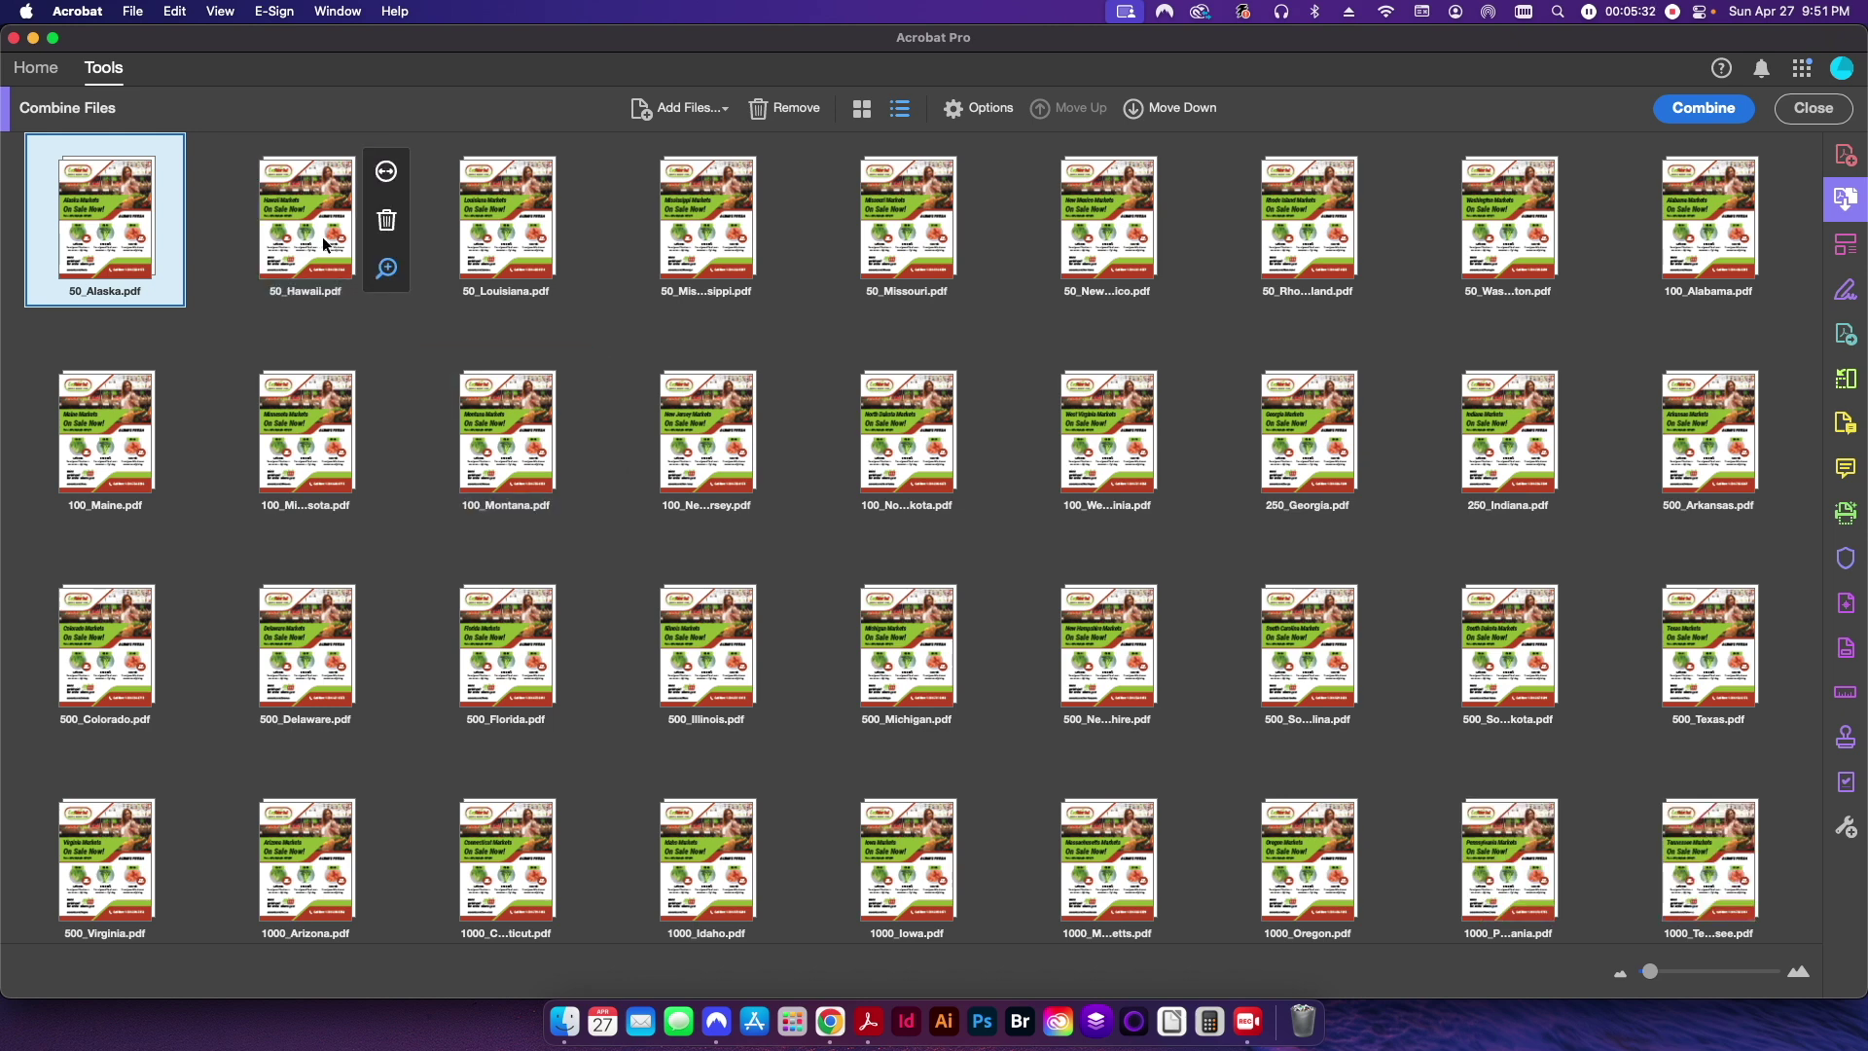
pyautogui.moveTo(313, 234); pyautogui.dragTo(796, 458)
# - Place Louisiana after Alaska's front page and delete both flyers' back pages
pyautogui.moveTo(143, 234)
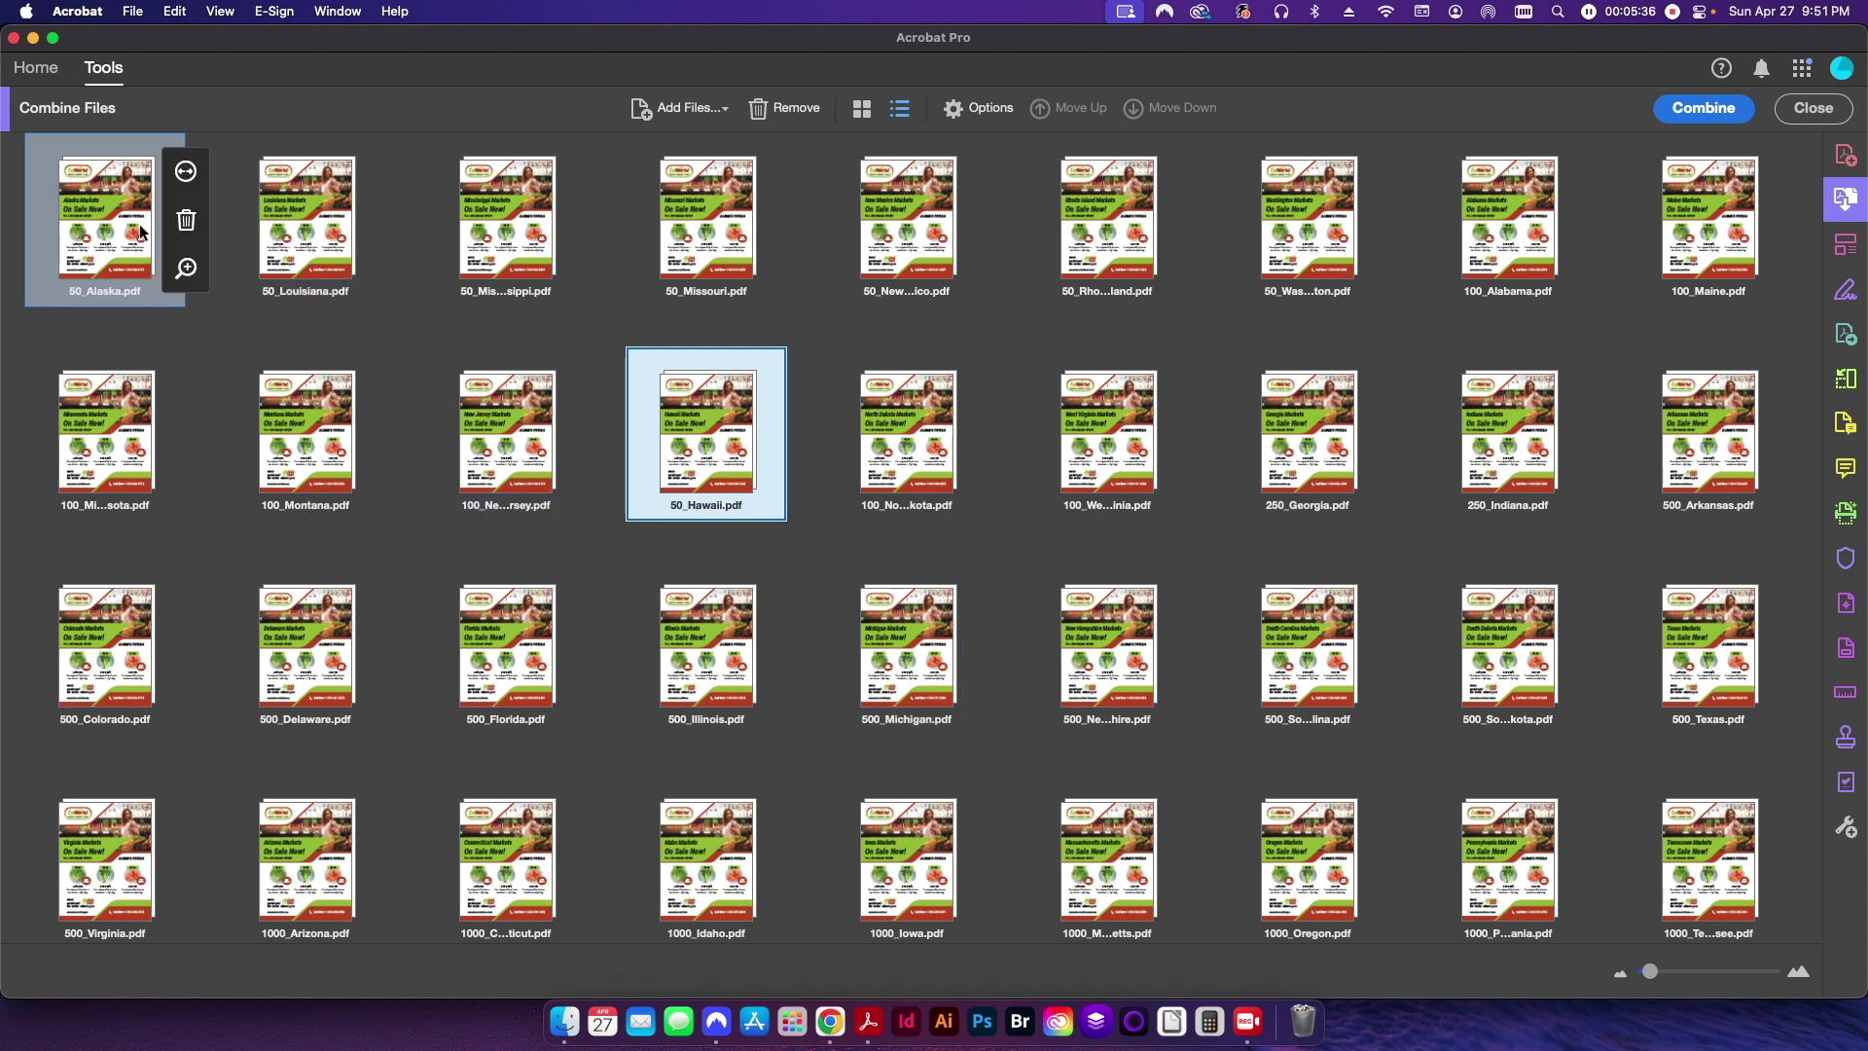
pyautogui.click(185, 175)
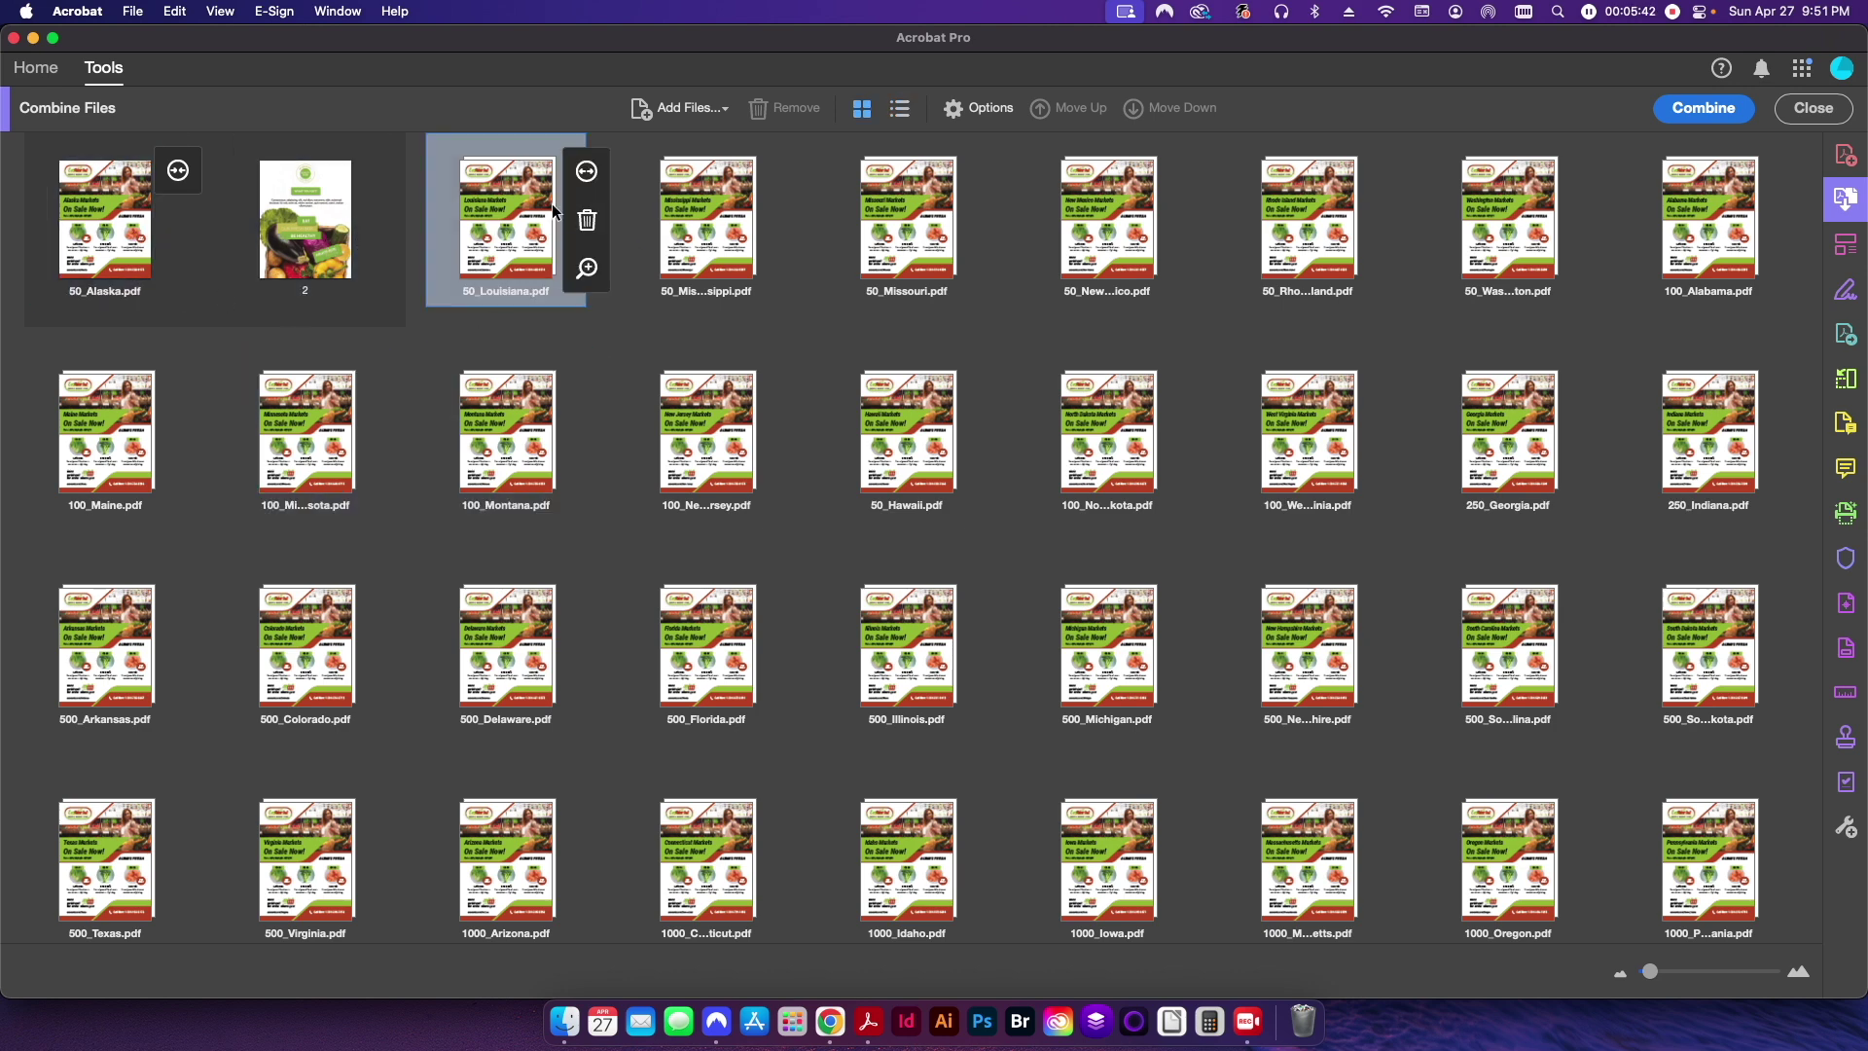
pyautogui.click(587, 172)
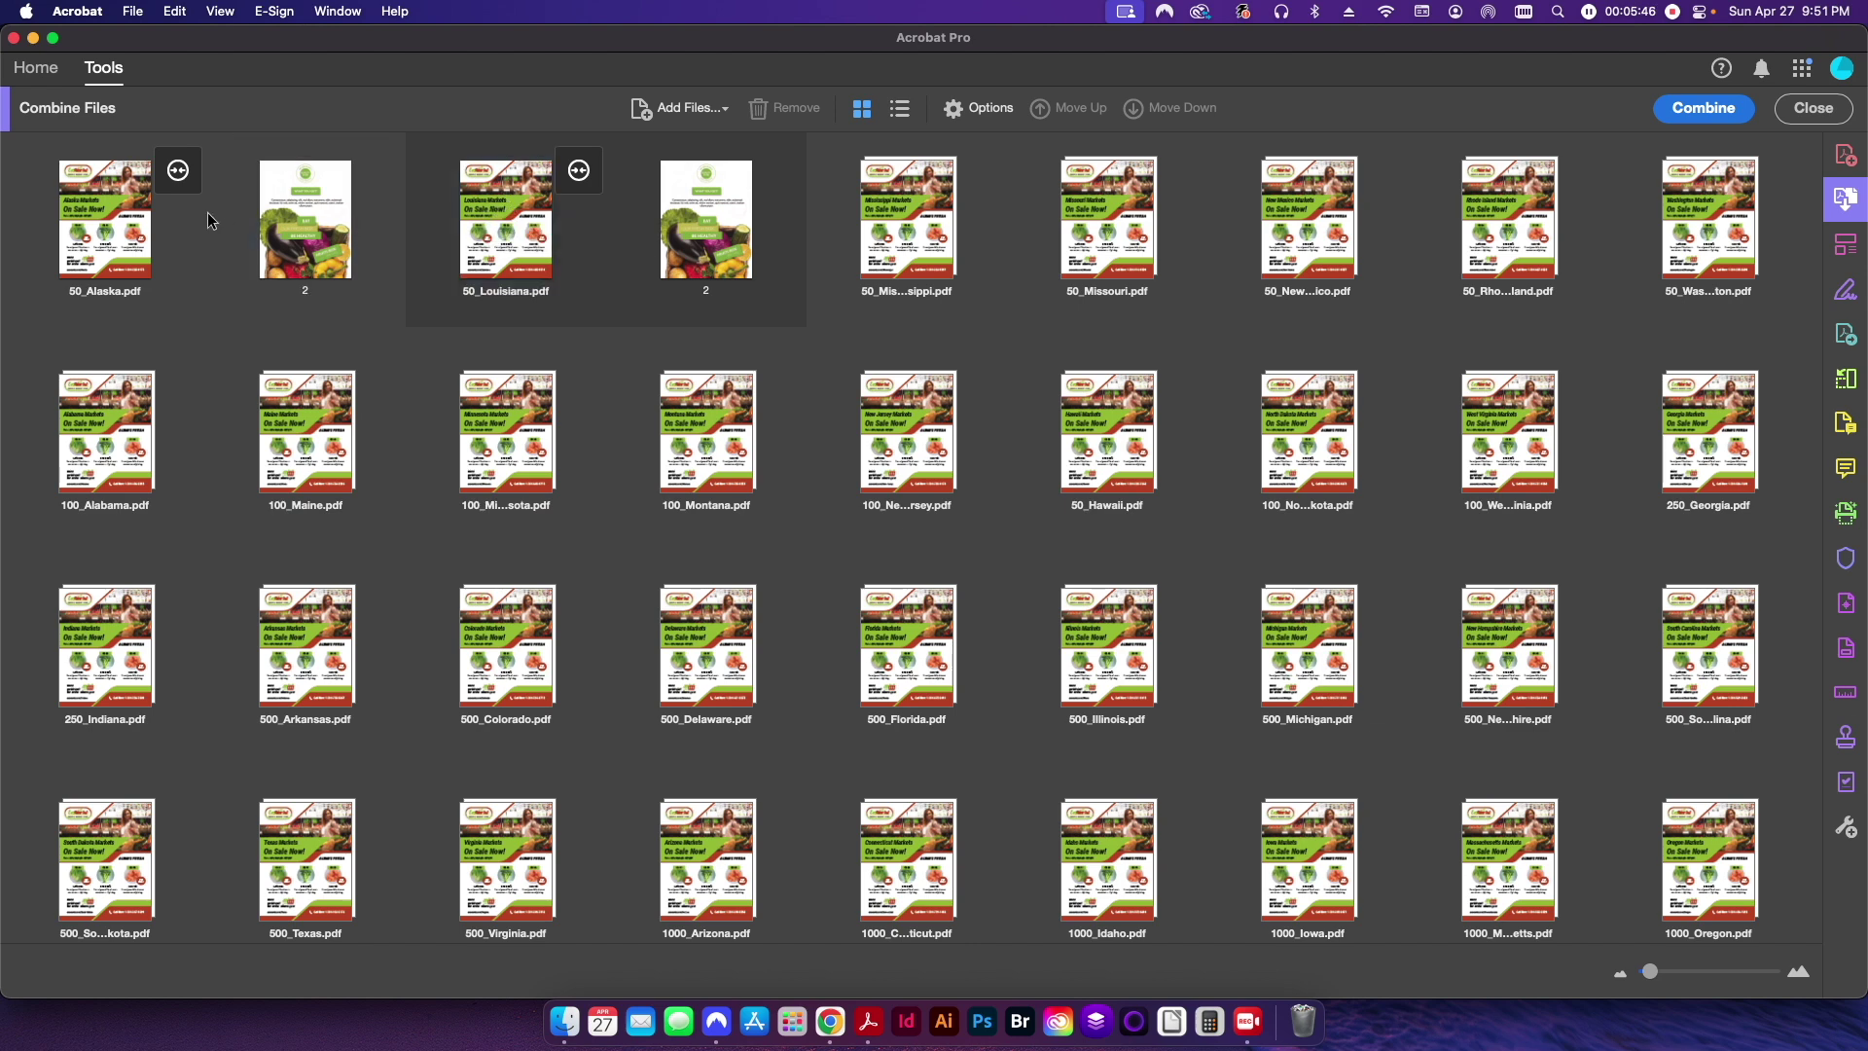
pyautogui.moveTo(482, 220); pyautogui.dragTo(219, 249)
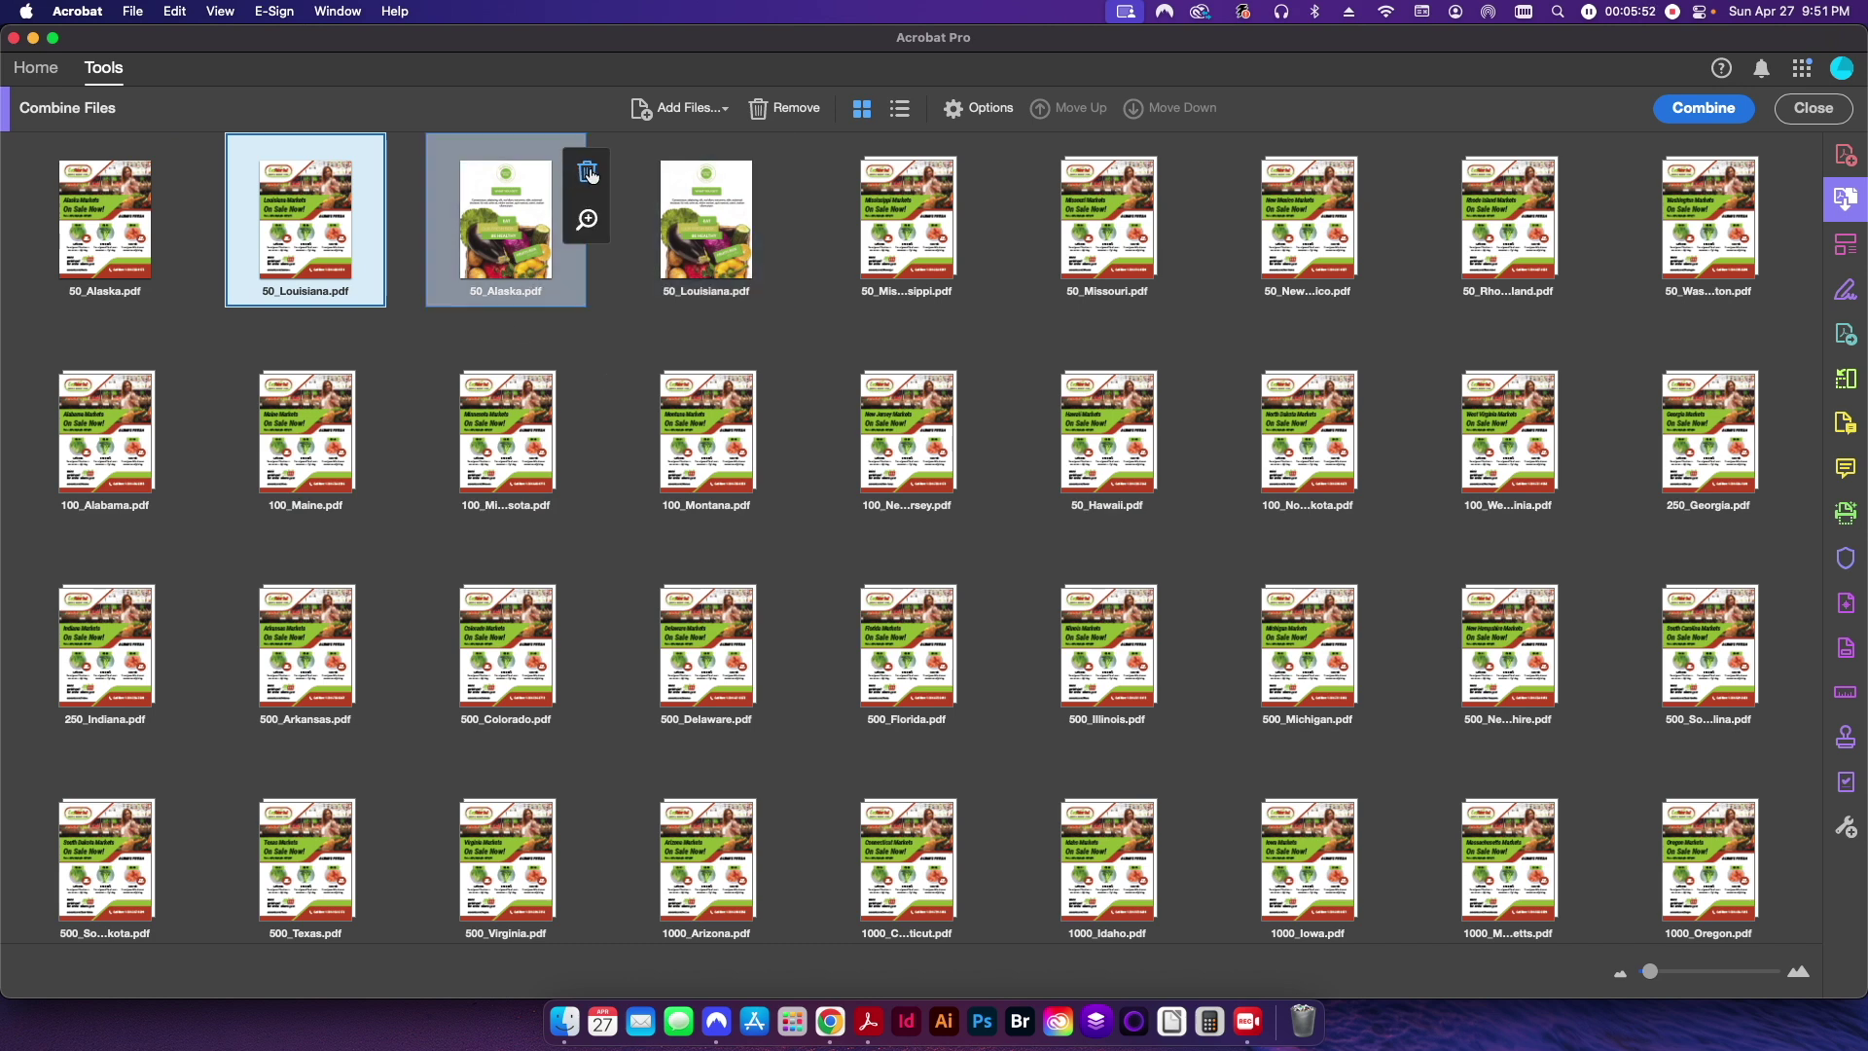
pyautogui.click(587, 220)
pyautogui.click(586, 220)
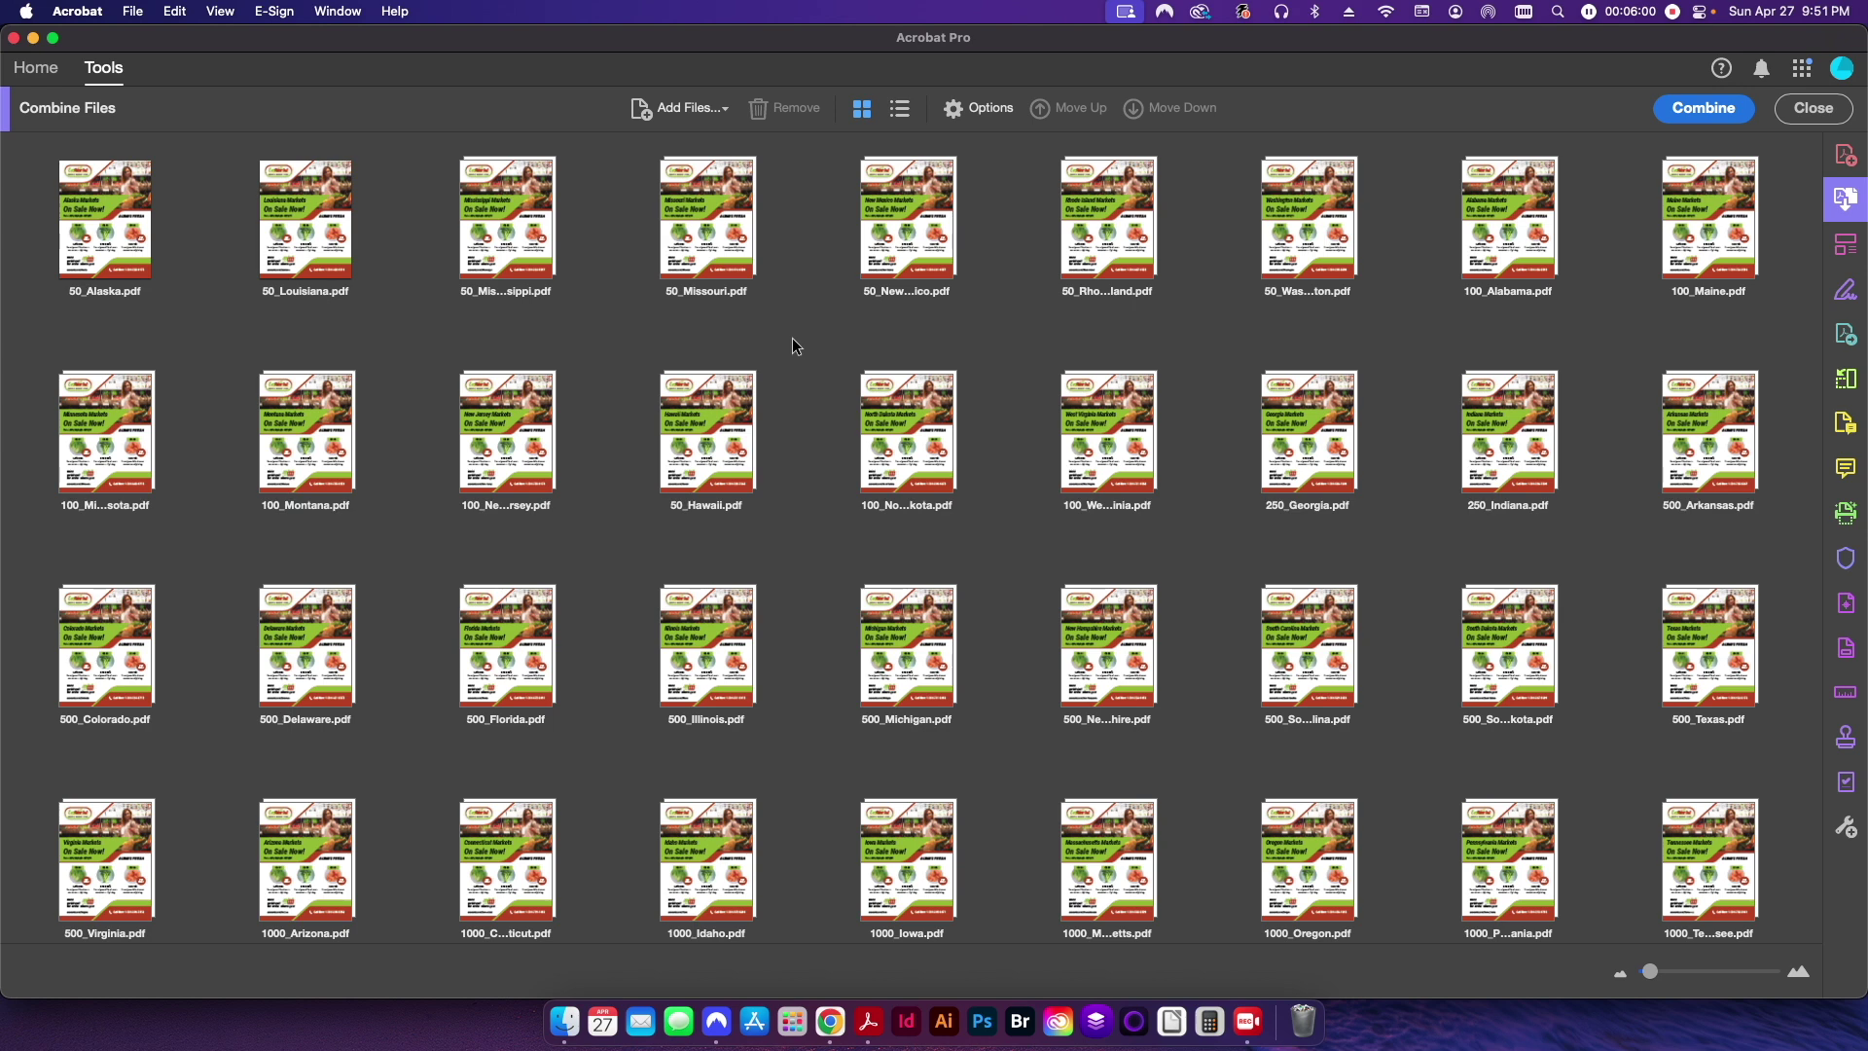
# - Add 100_Alabama.pdf to the end of the list and enlarge the thumbnails
pyautogui.click(689, 111)
pyautogui.click(951, 531)
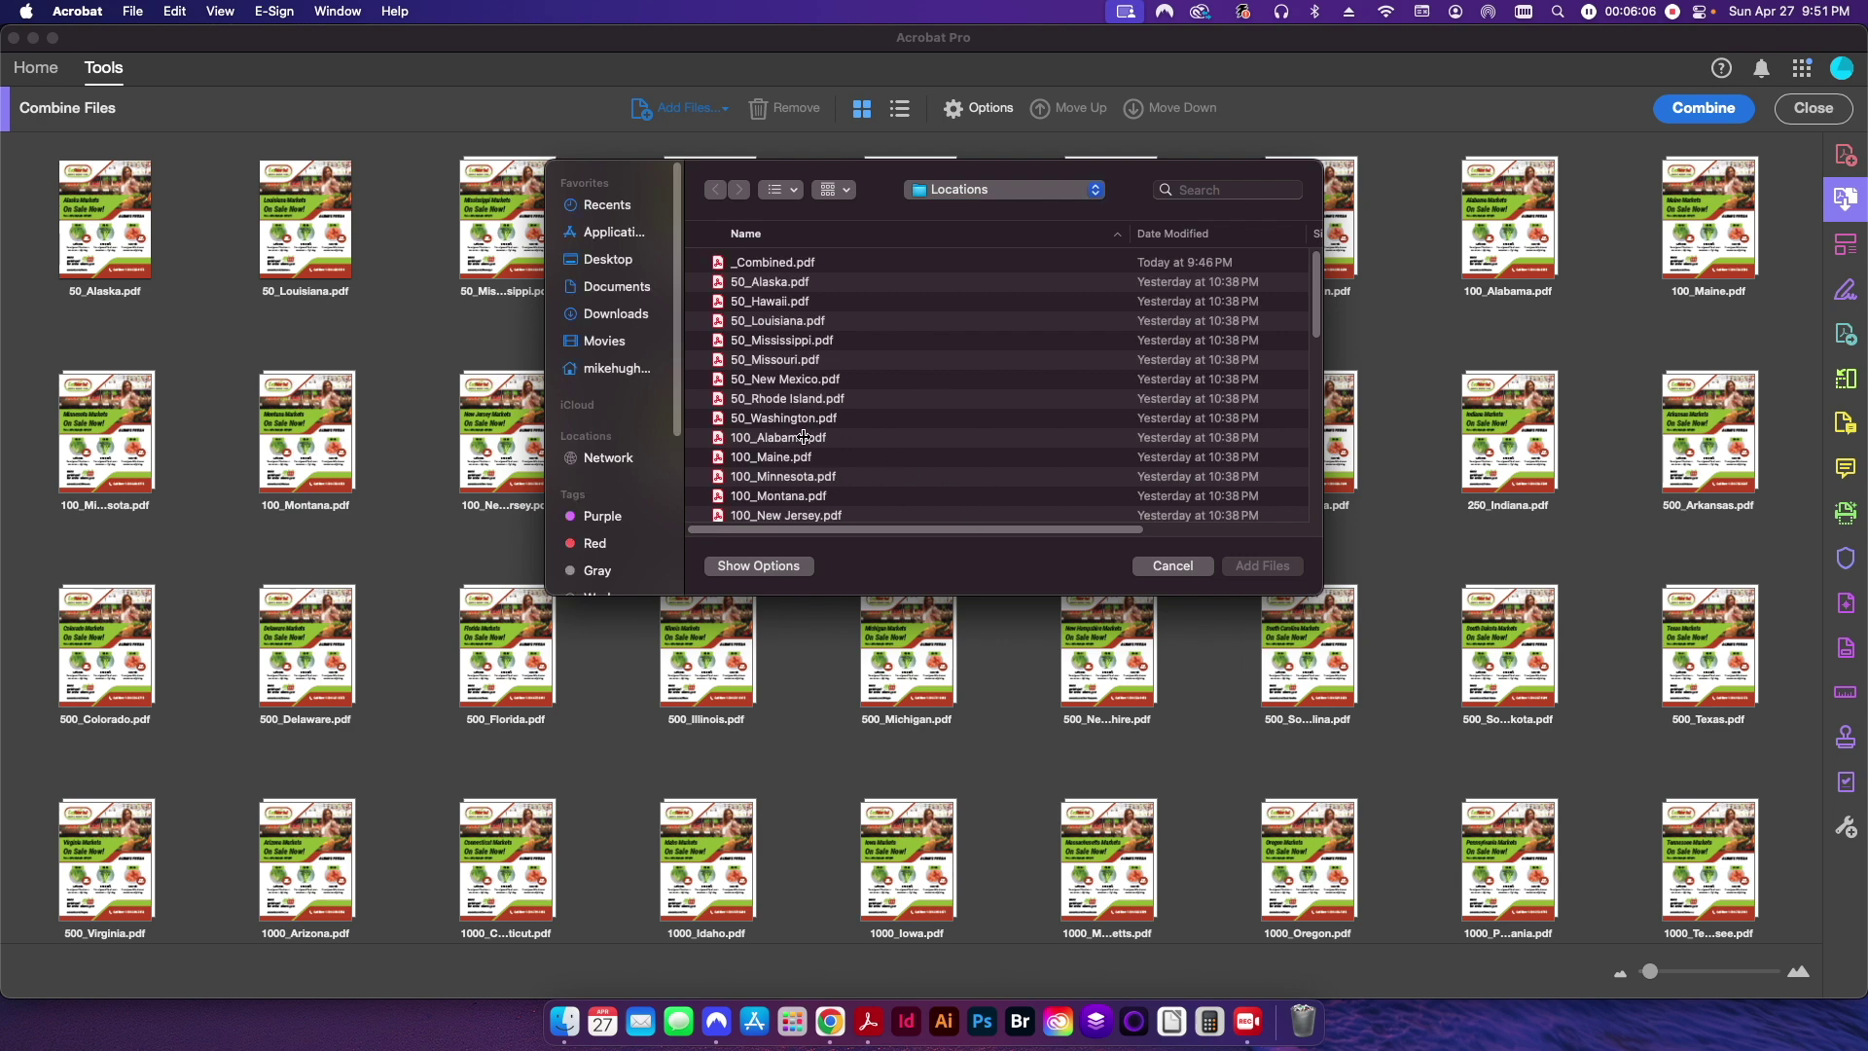
pyautogui.doubleClick(790, 440)
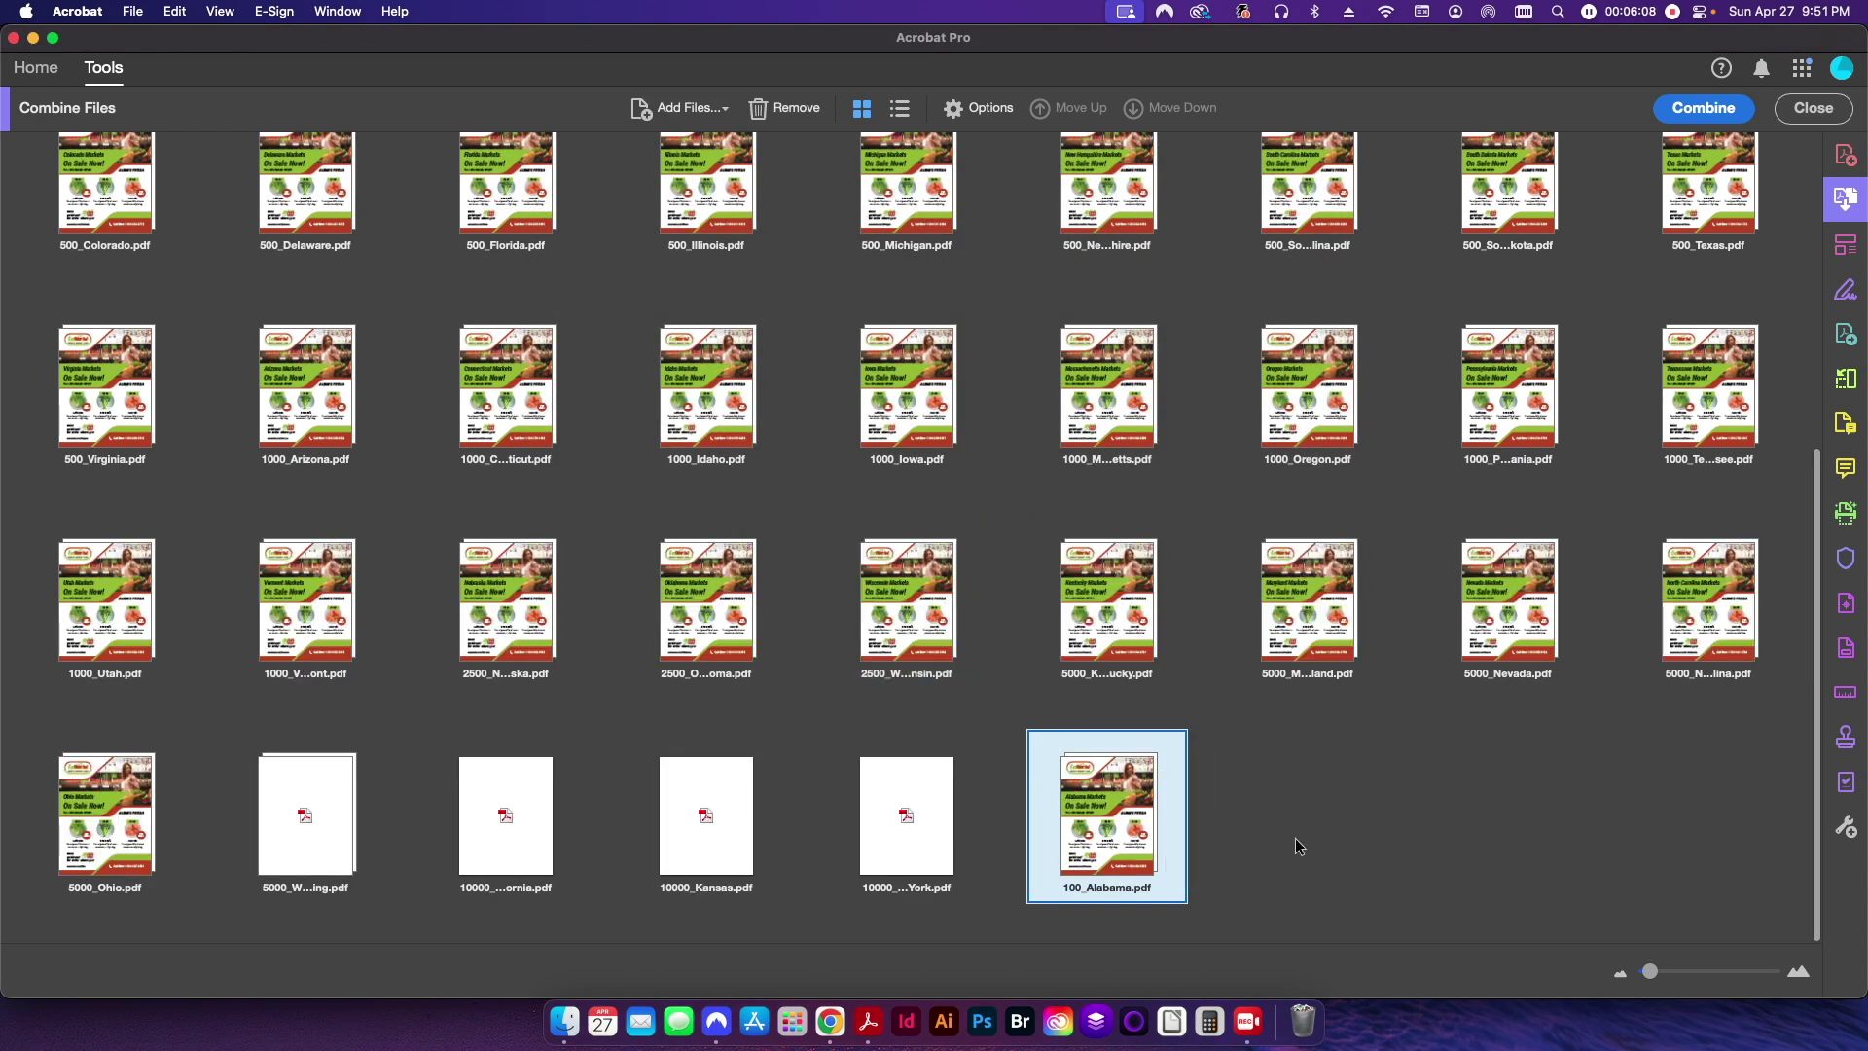
pyautogui.moveTo(1126, 843); pyautogui.dragTo(1258, 829)
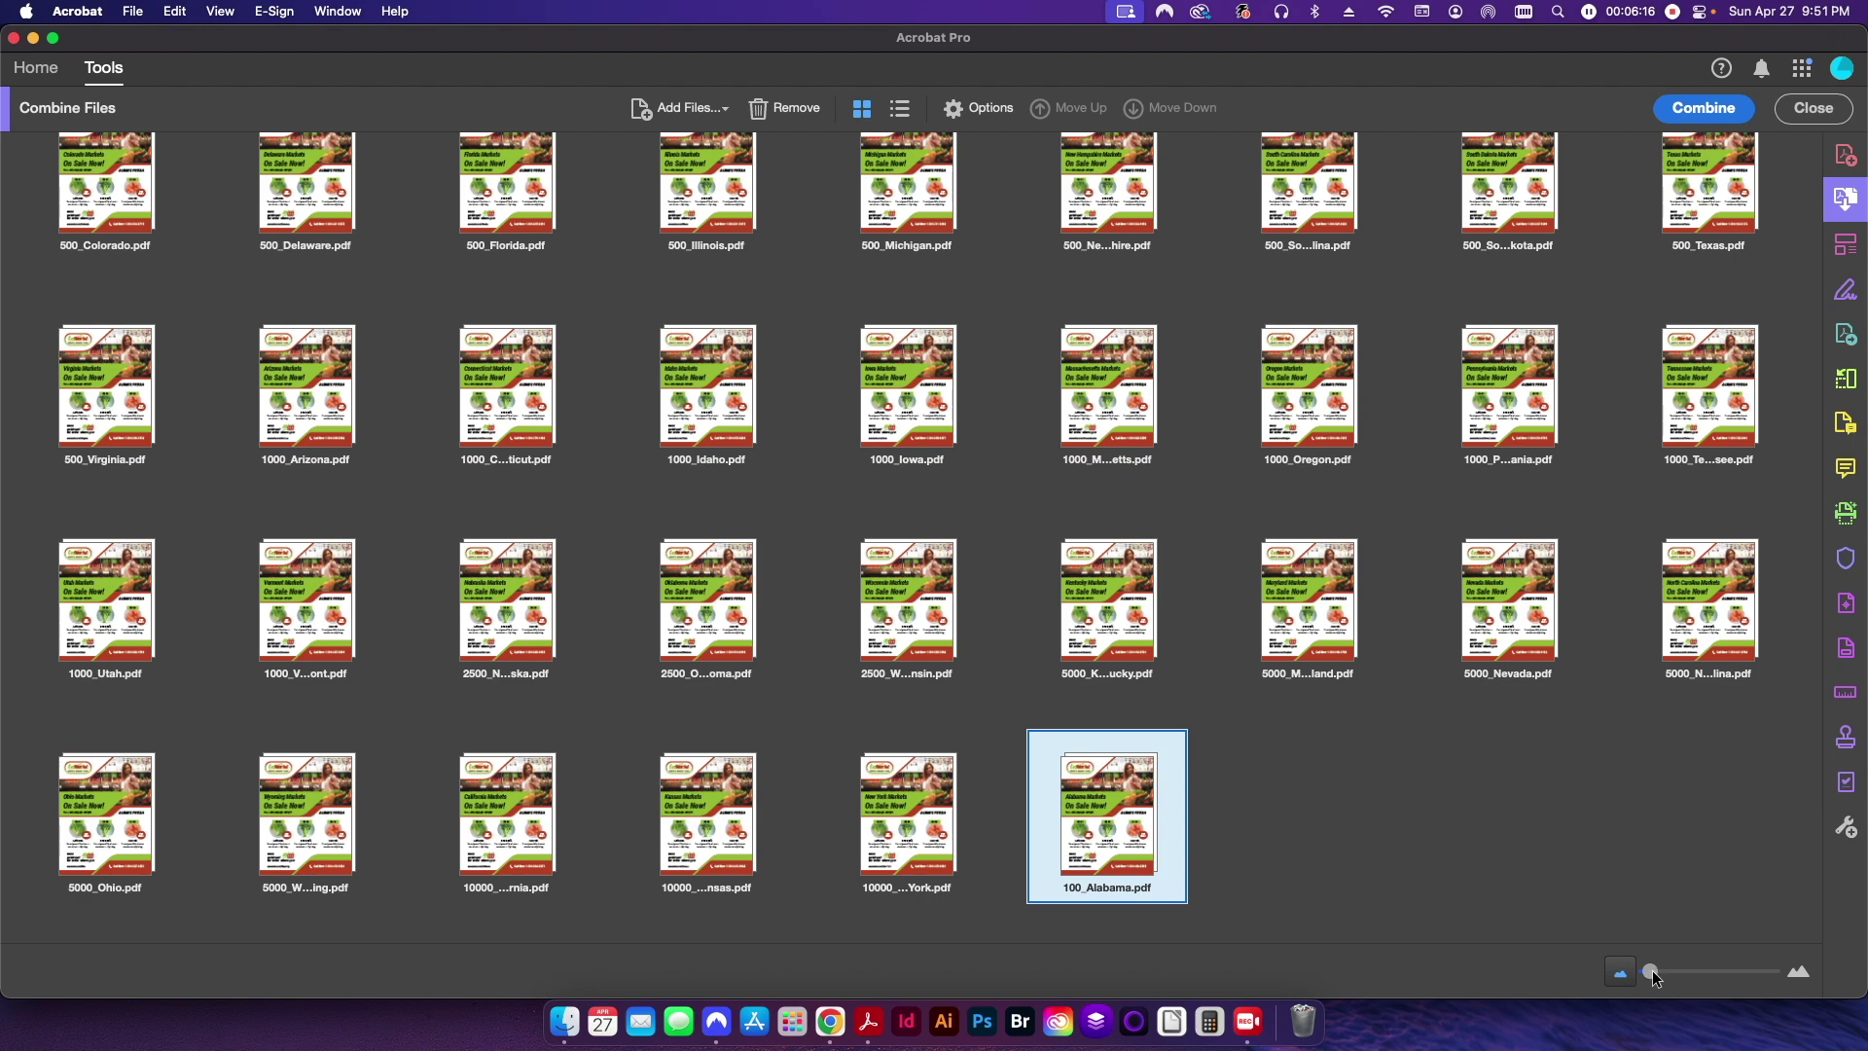
pyautogui.moveTo(1652, 971)
pyautogui.mouseDown()
pyautogui.moveTo(1709, 966)
pyautogui.moveTo(1660, 966)
pyautogui.mouseUp()
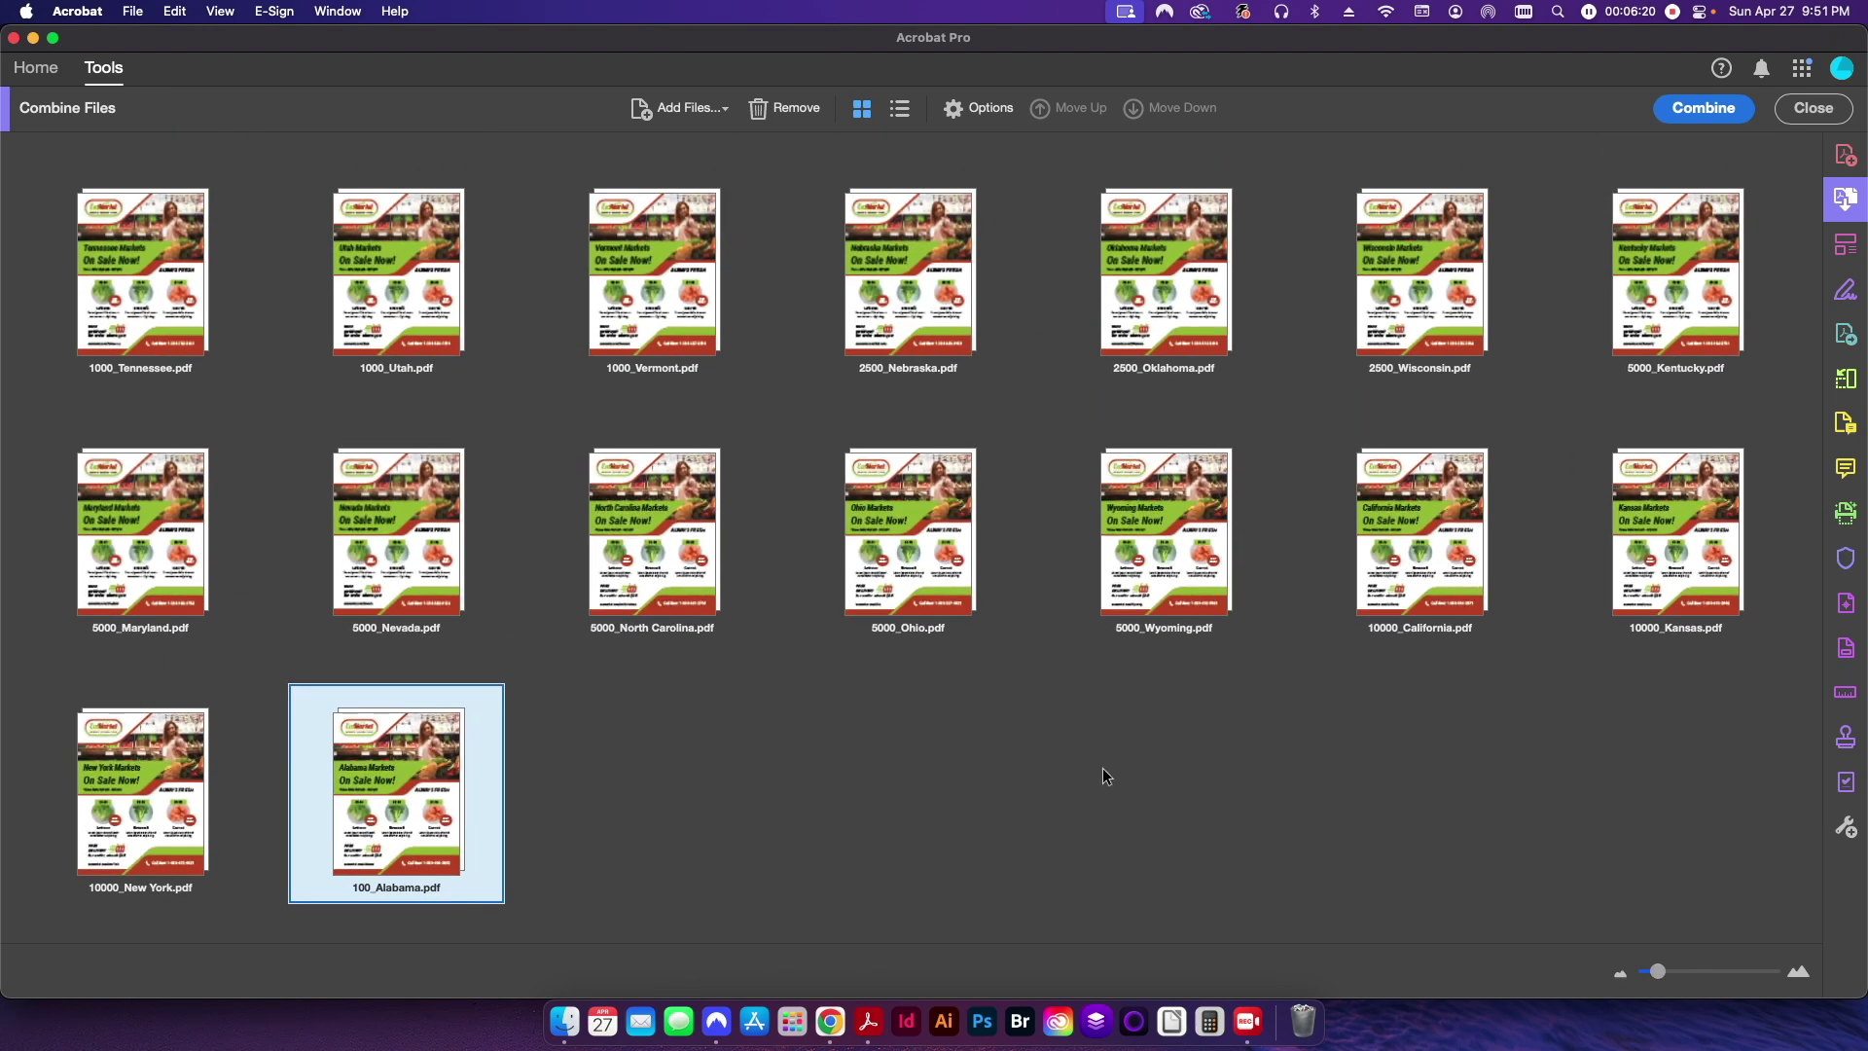
pyautogui.click(994, 745)
# - Open the Combine Files Options dialog
pyautogui.scroll(10, 1021, 746)
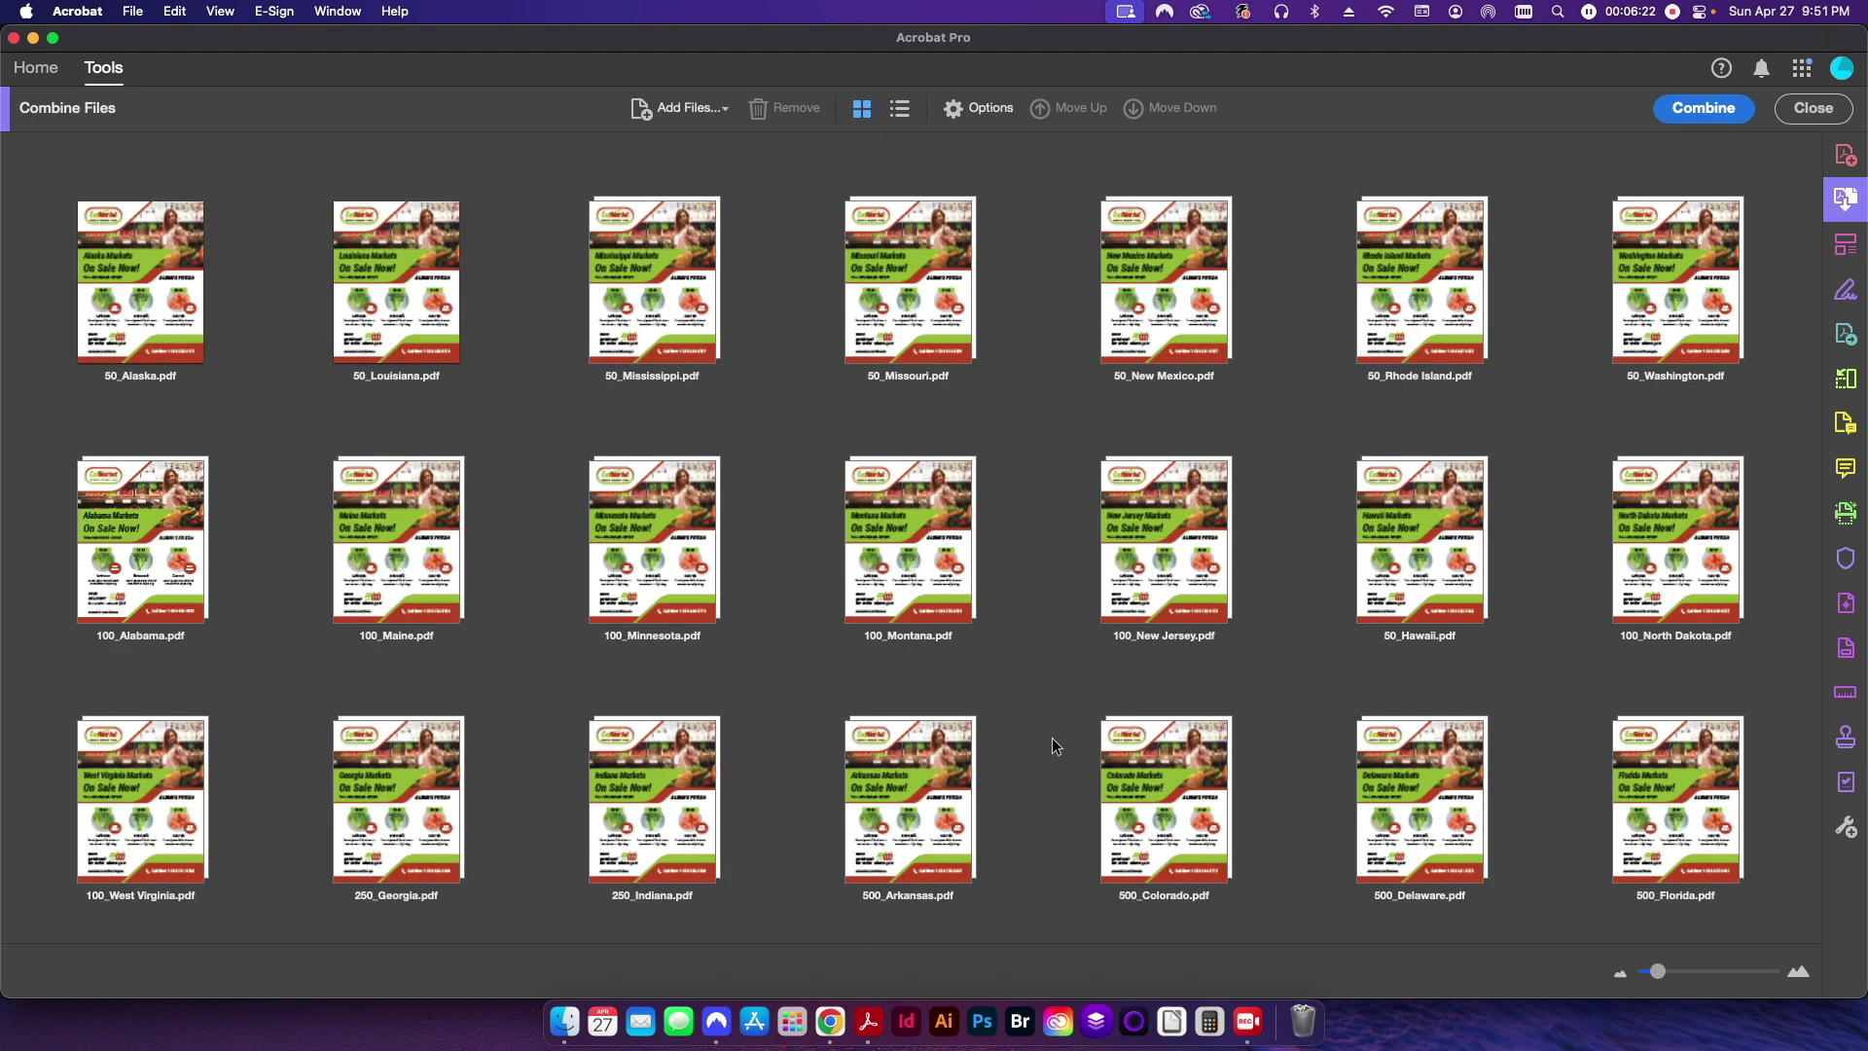
pyautogui.moveTo(1060, 258)
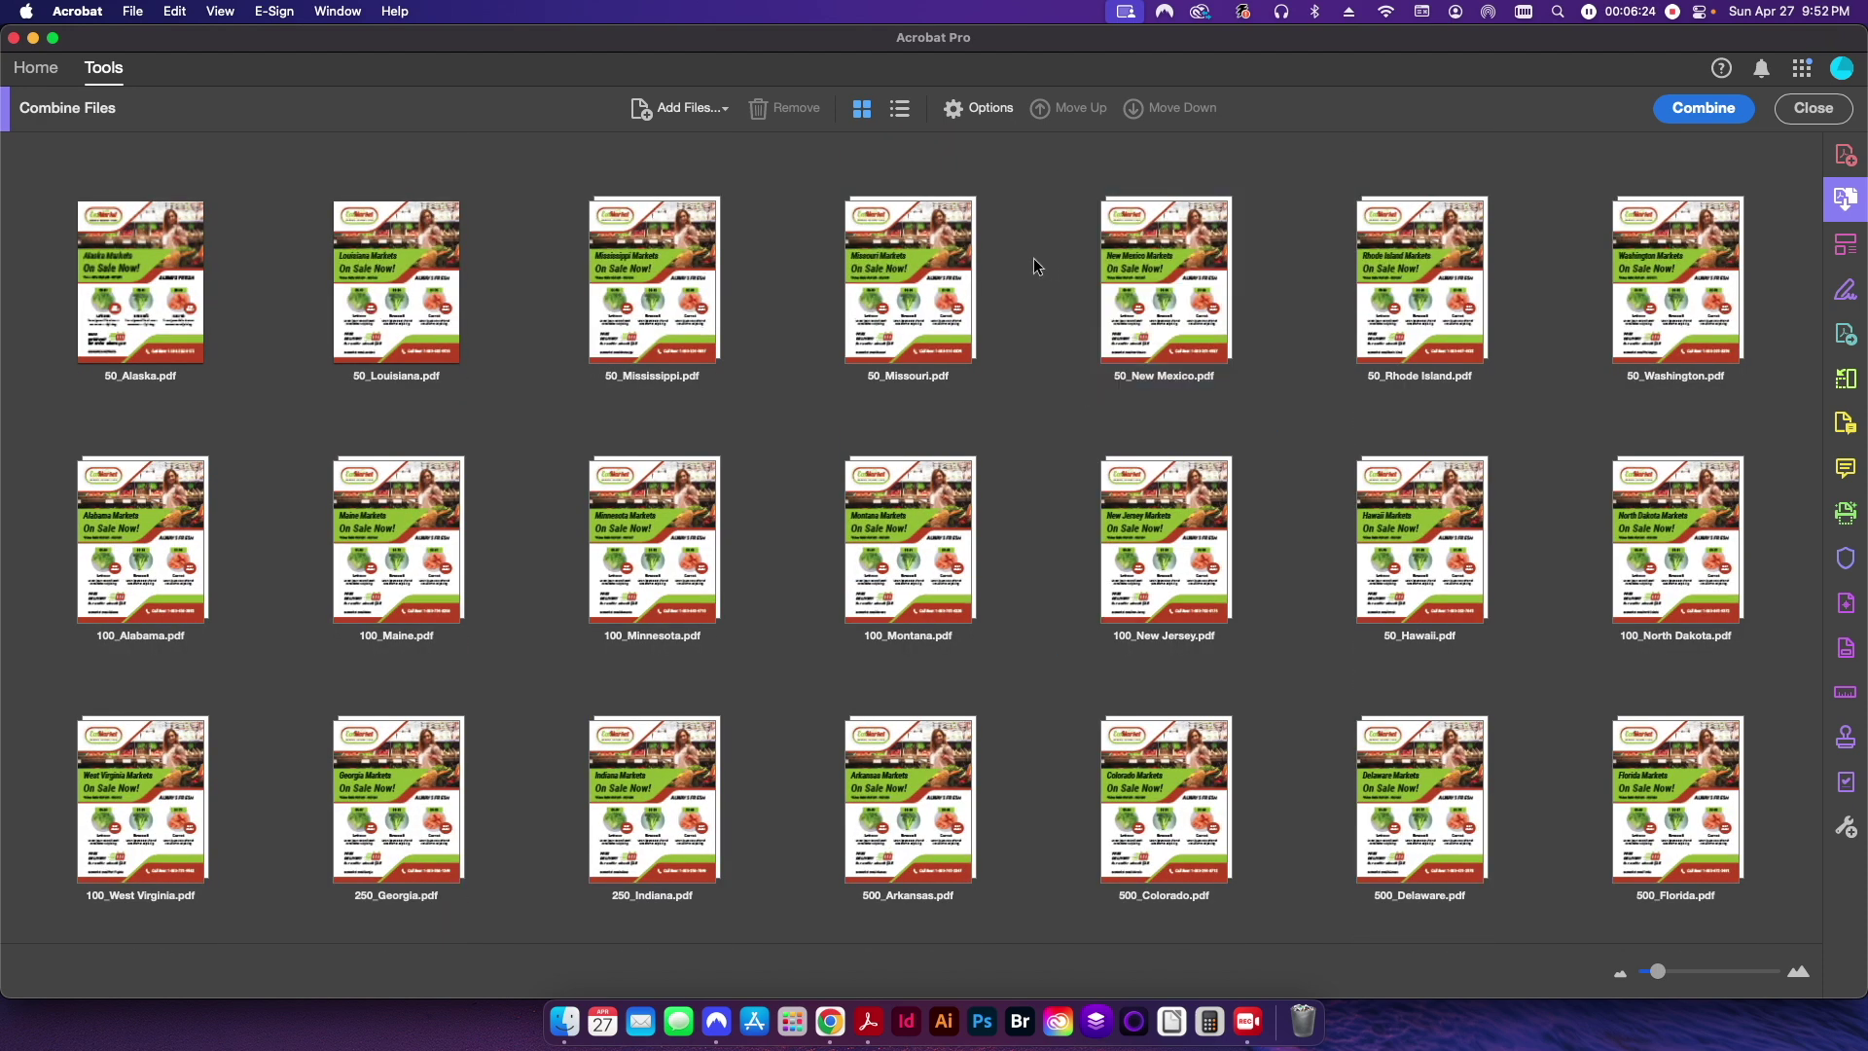
pyautogui.click(973, 112)
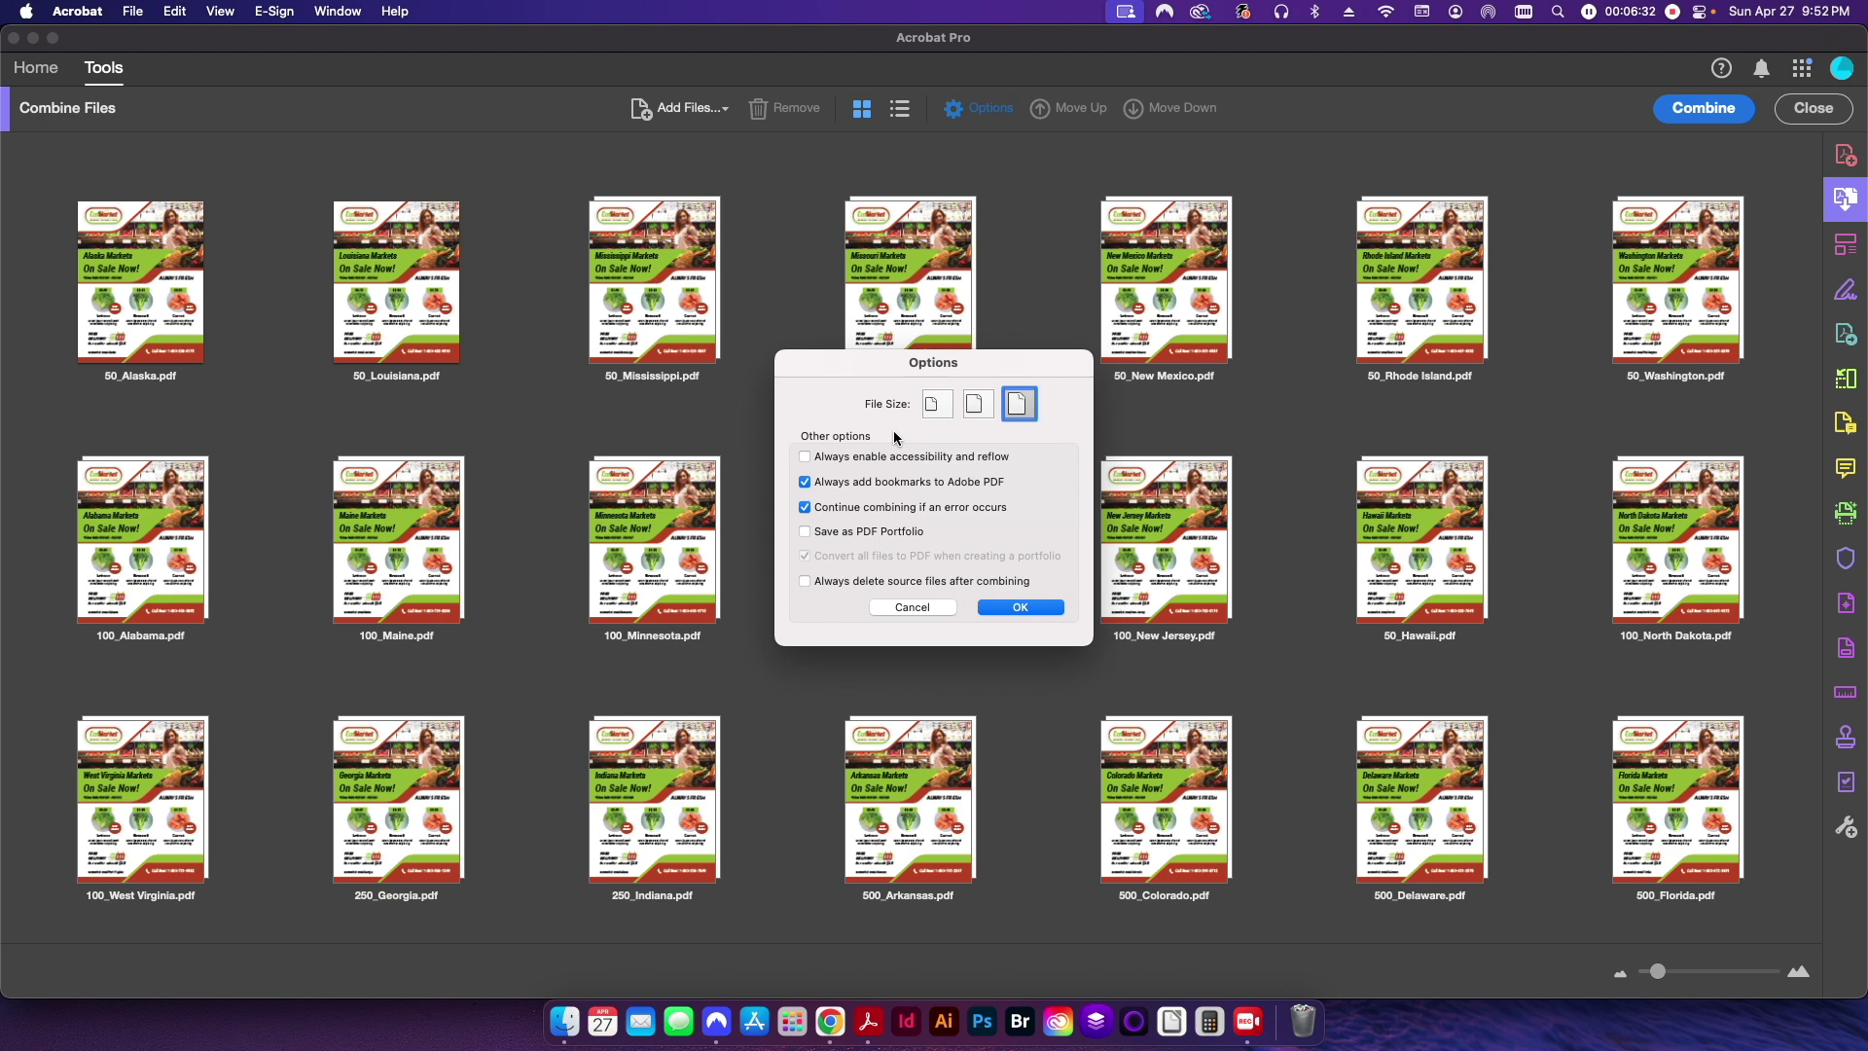
pyautogui.click(931, 408)
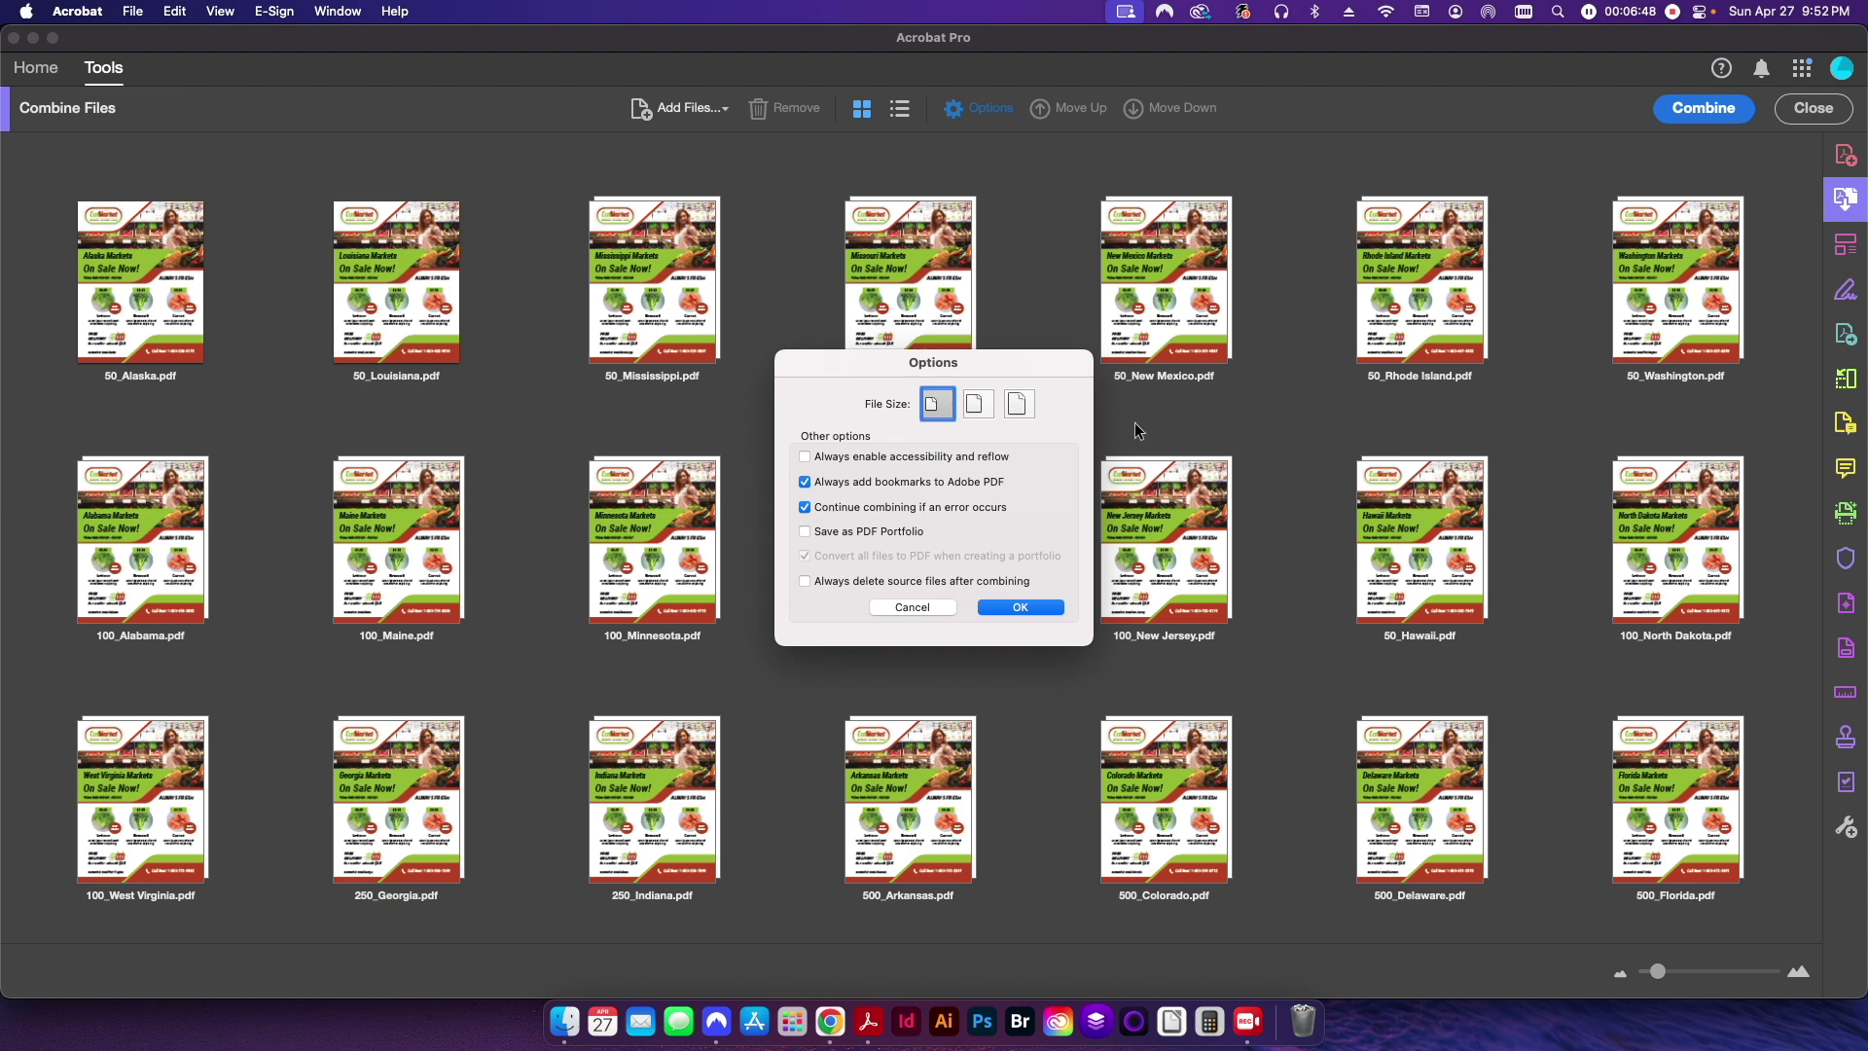
pyautogui.click(1017, 410)
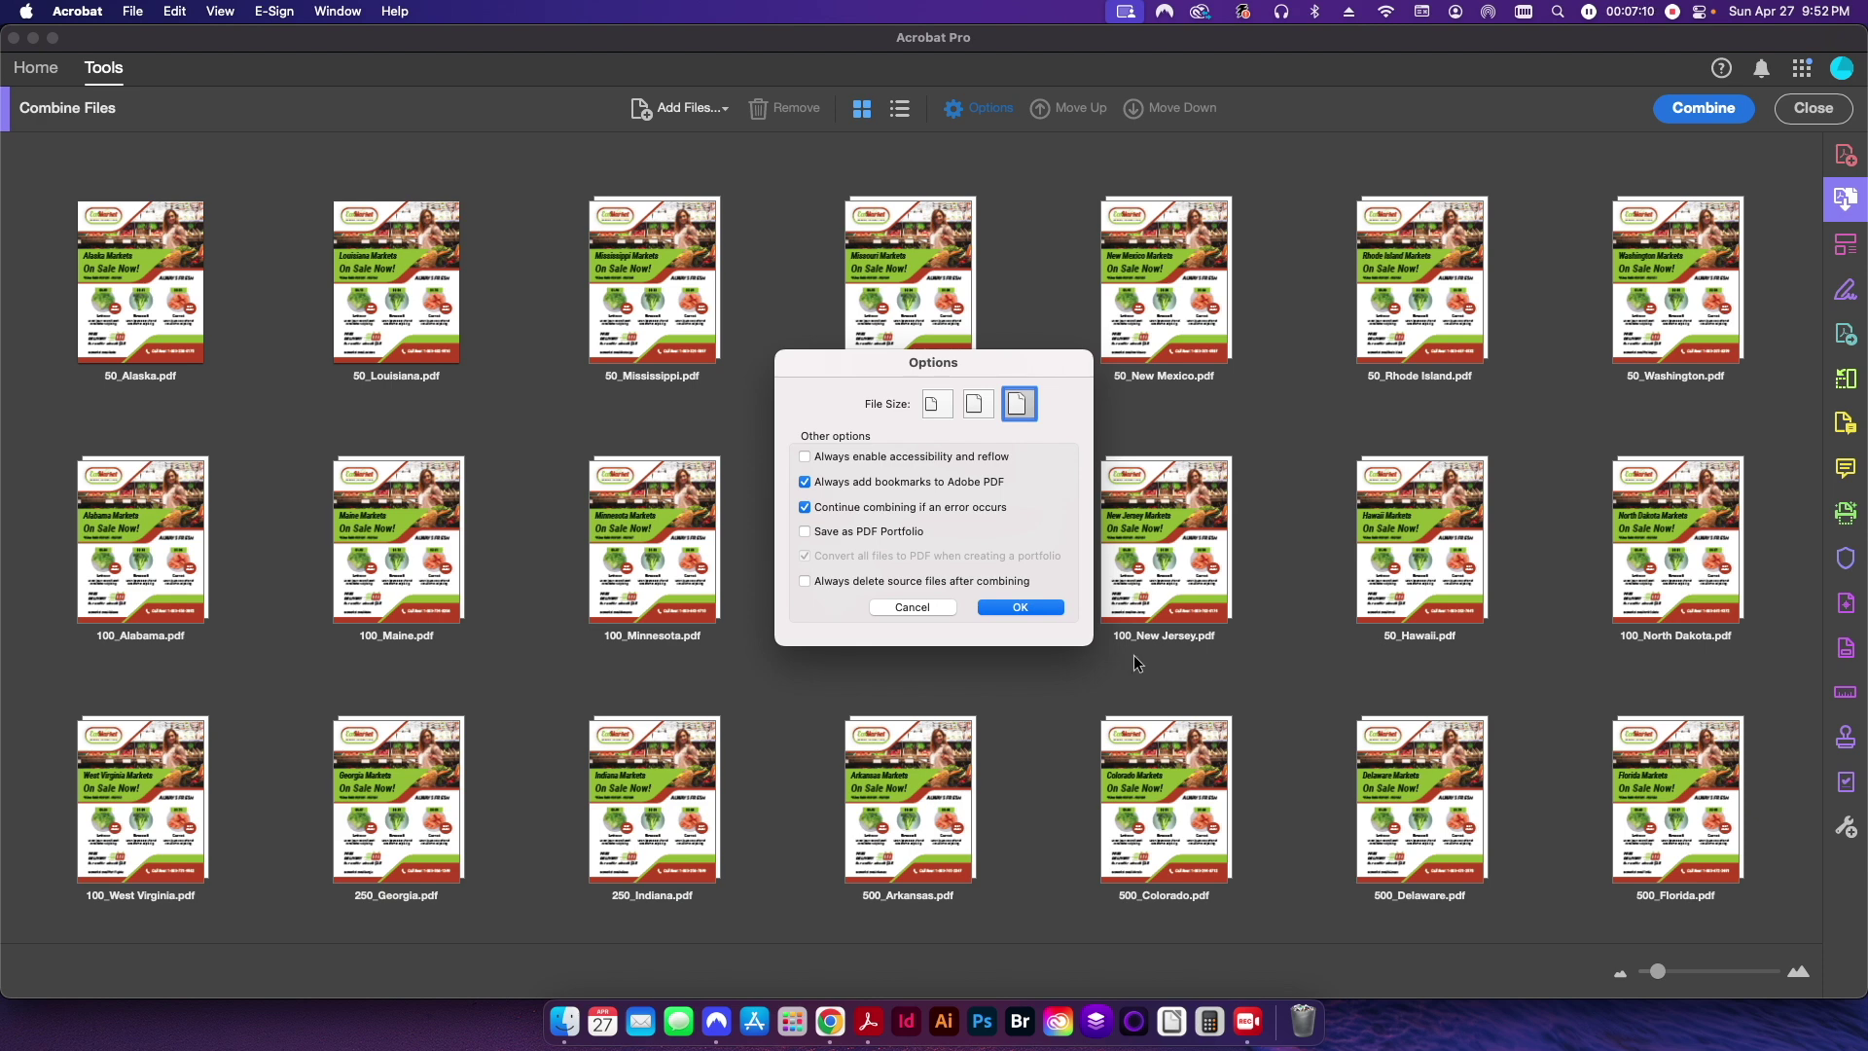
pyautogui.click(1063, 608)
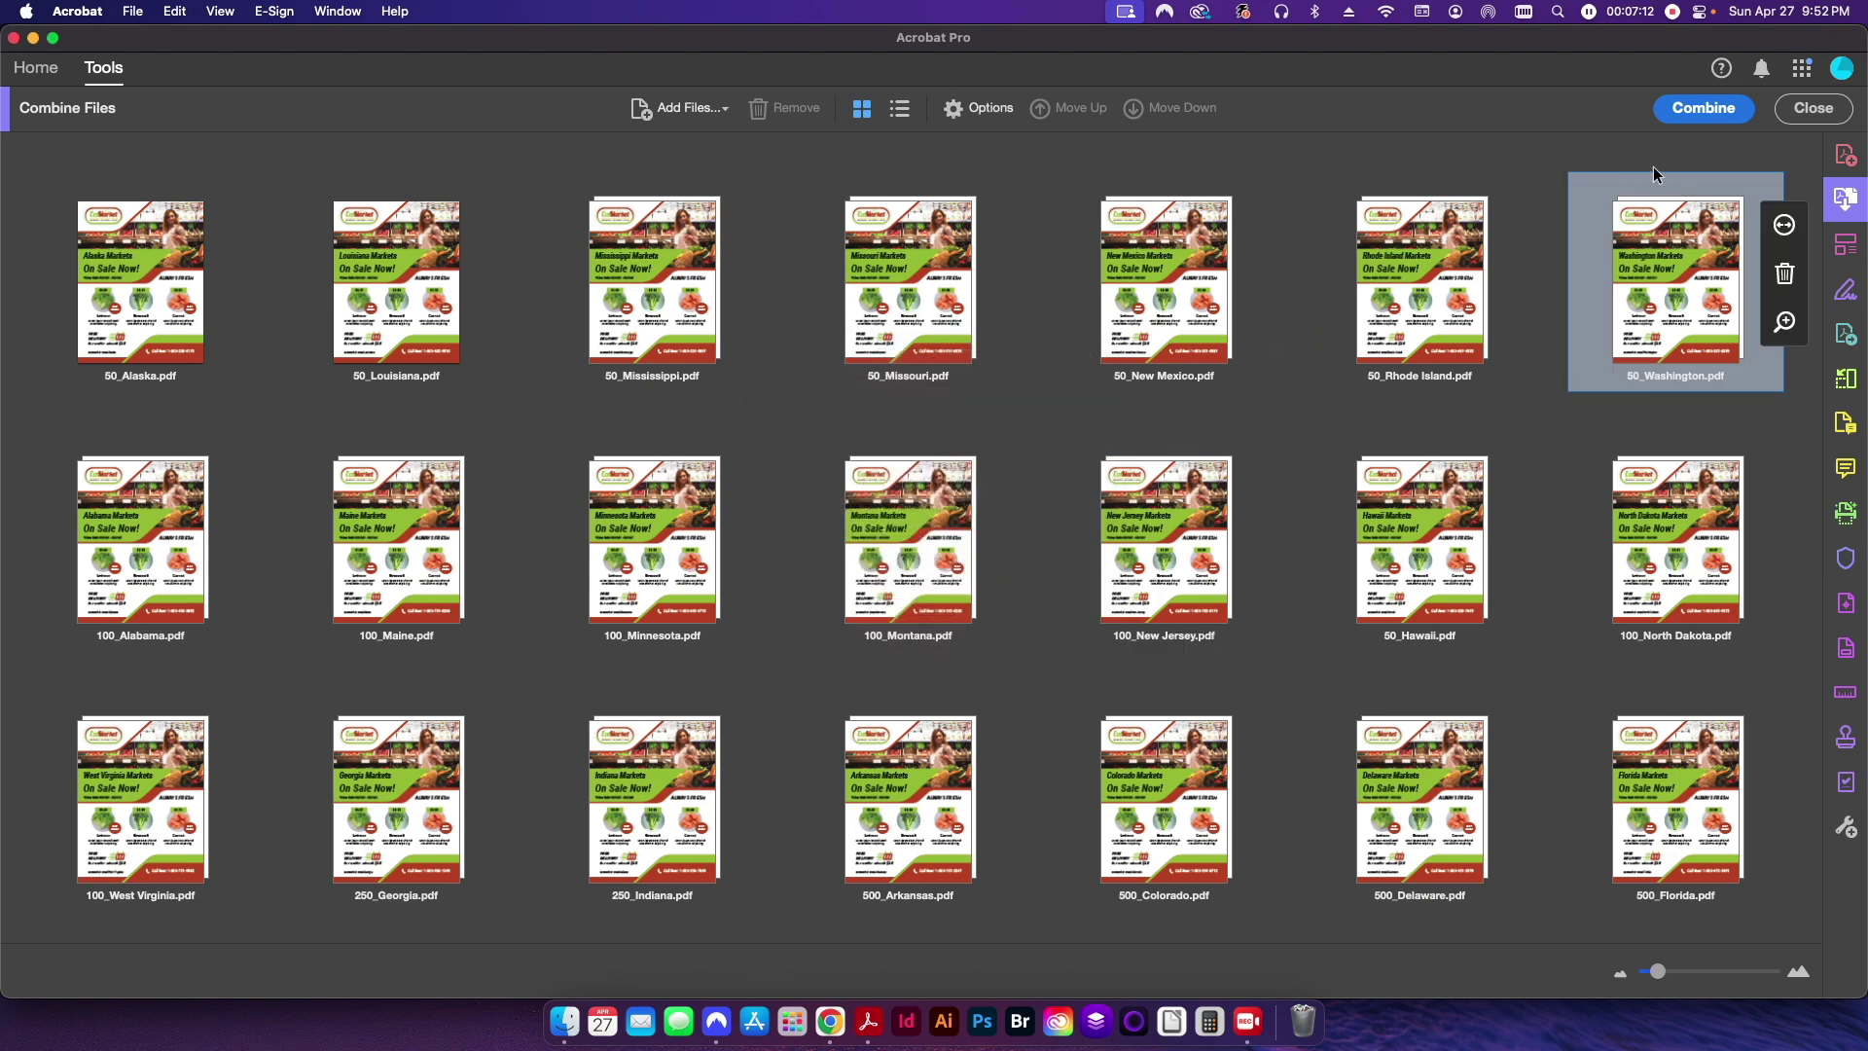
pyautogui.click(1704, 107)
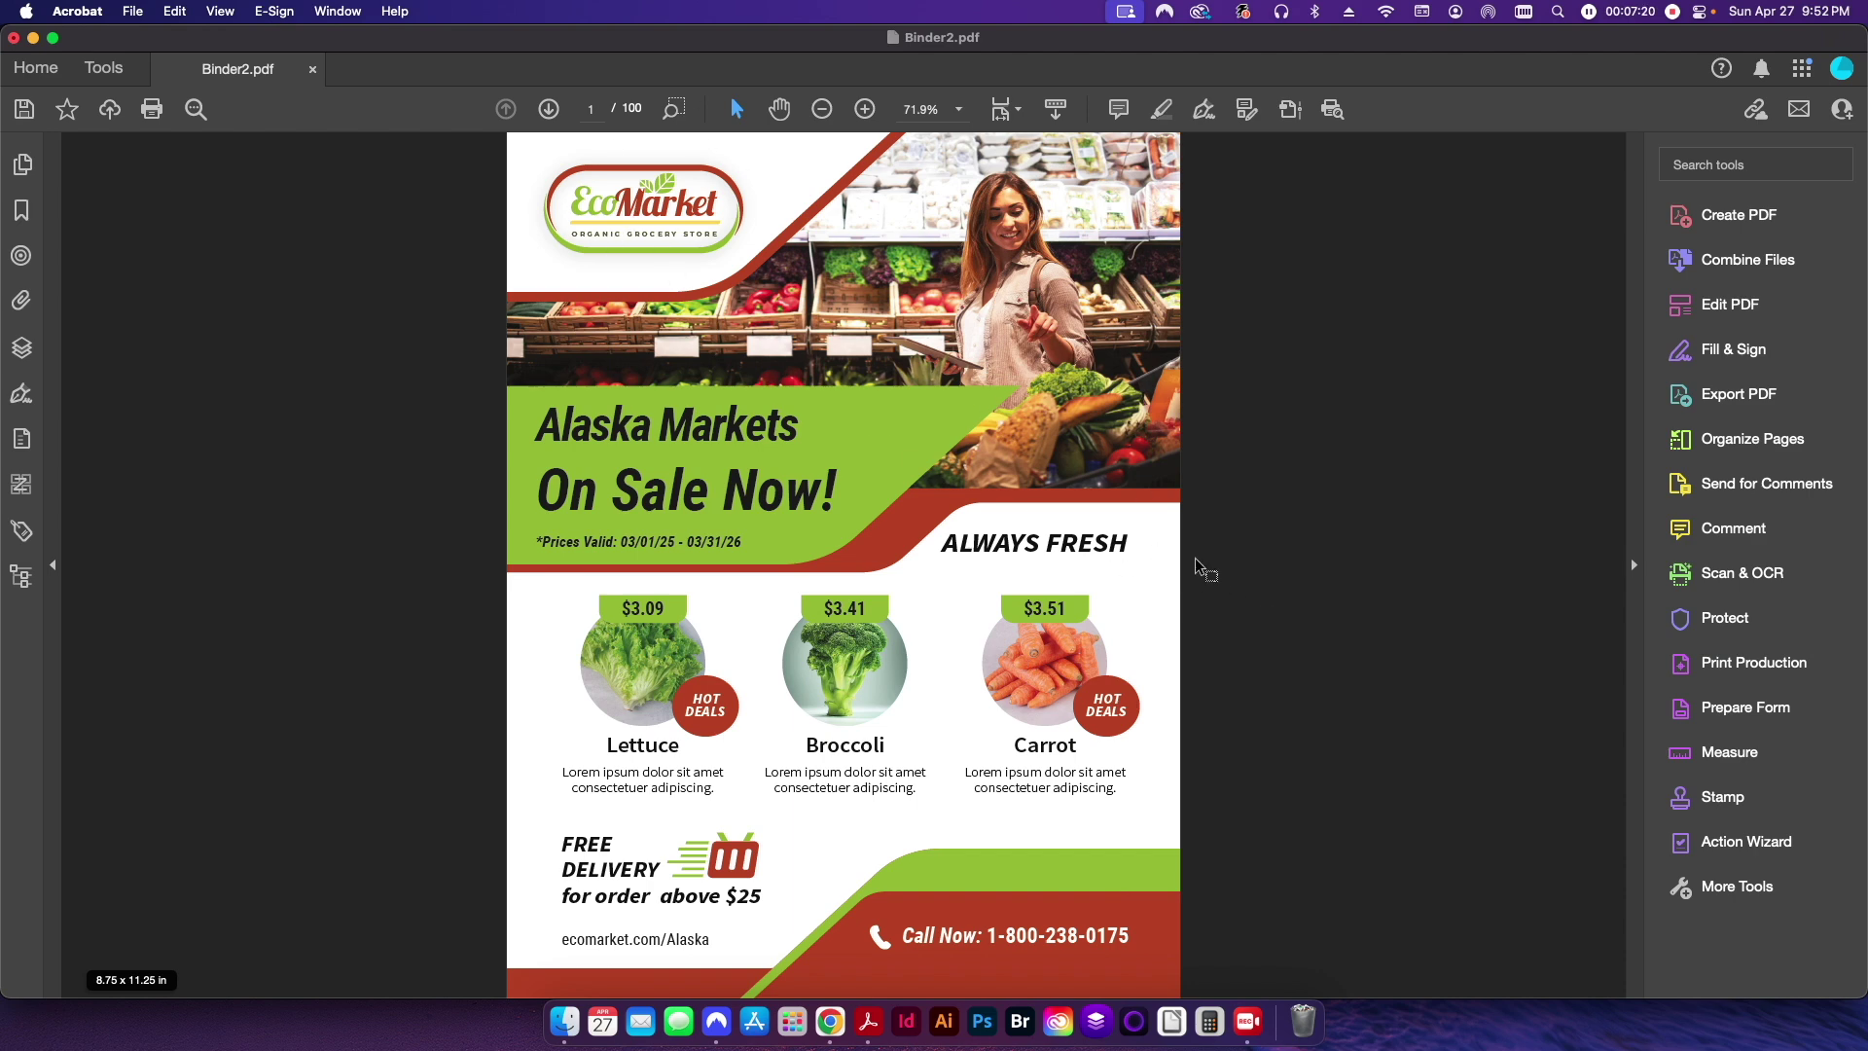
pyautogui.scroll(-15, 1206, 569)
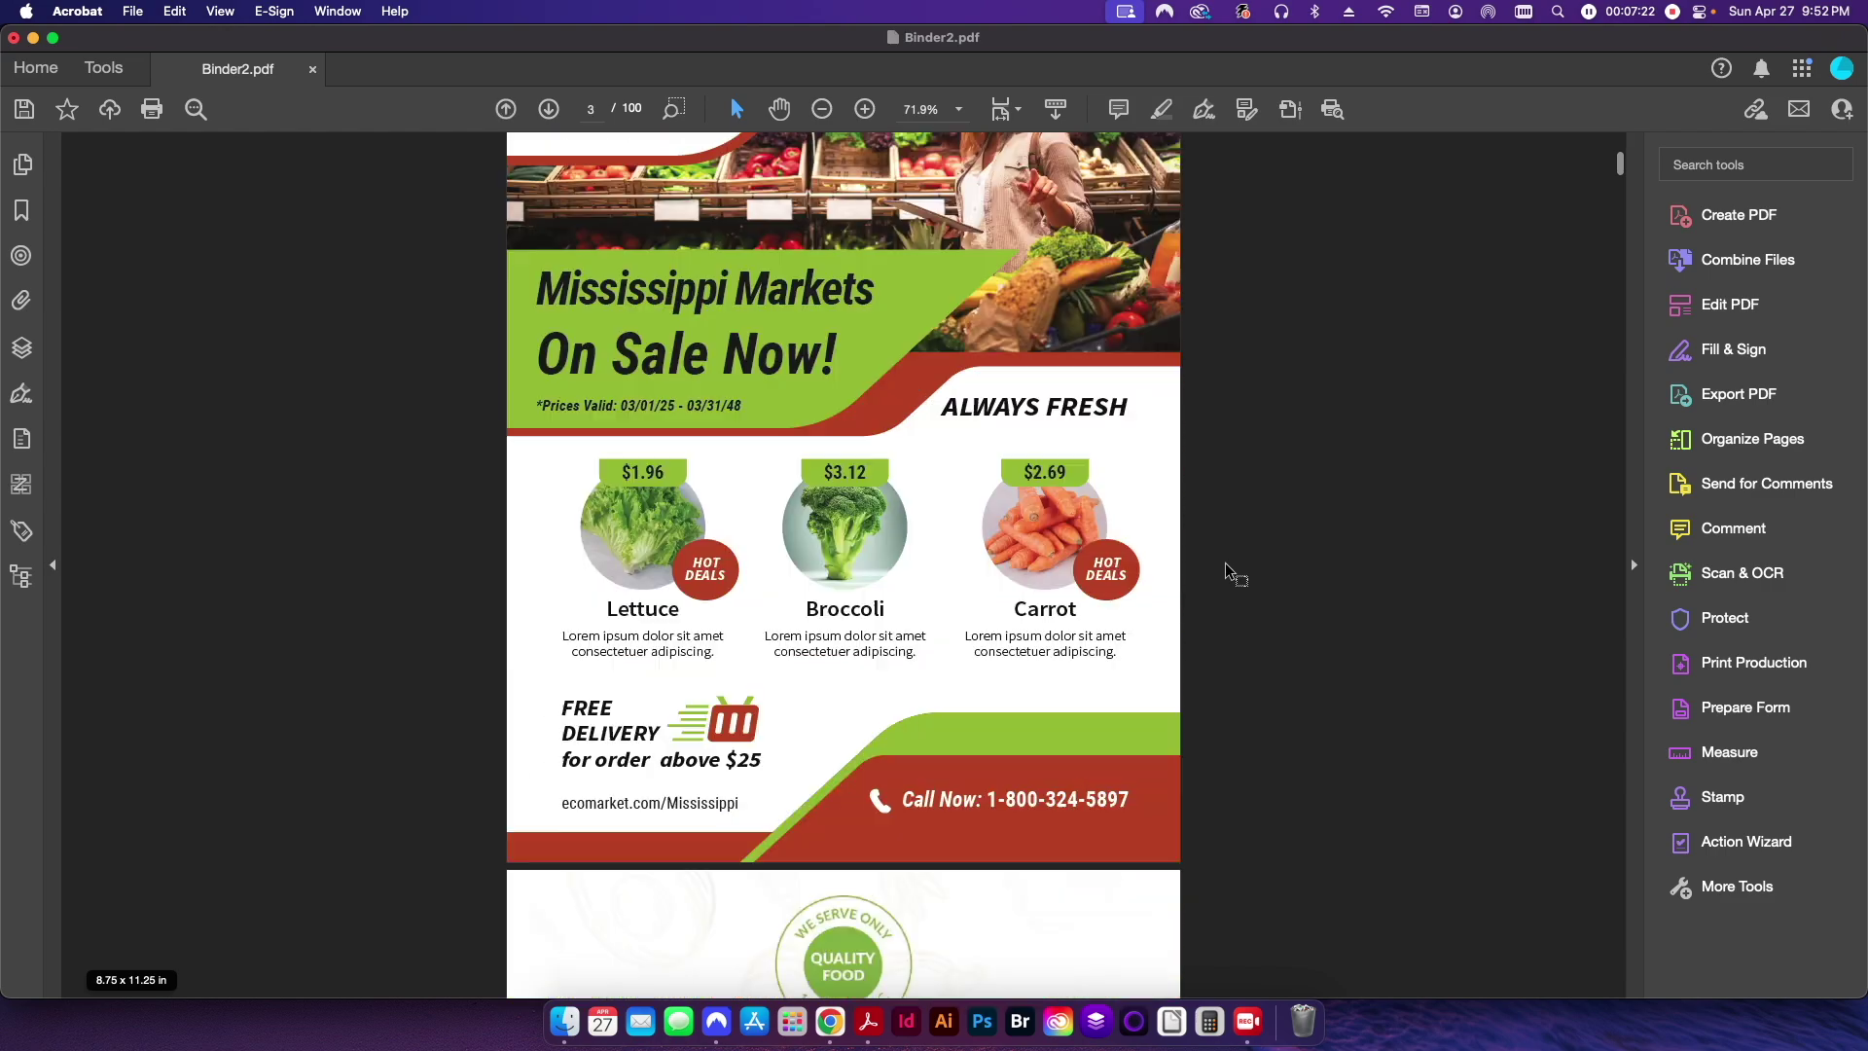
pyautogui.scroll(-15, 1234, 574)
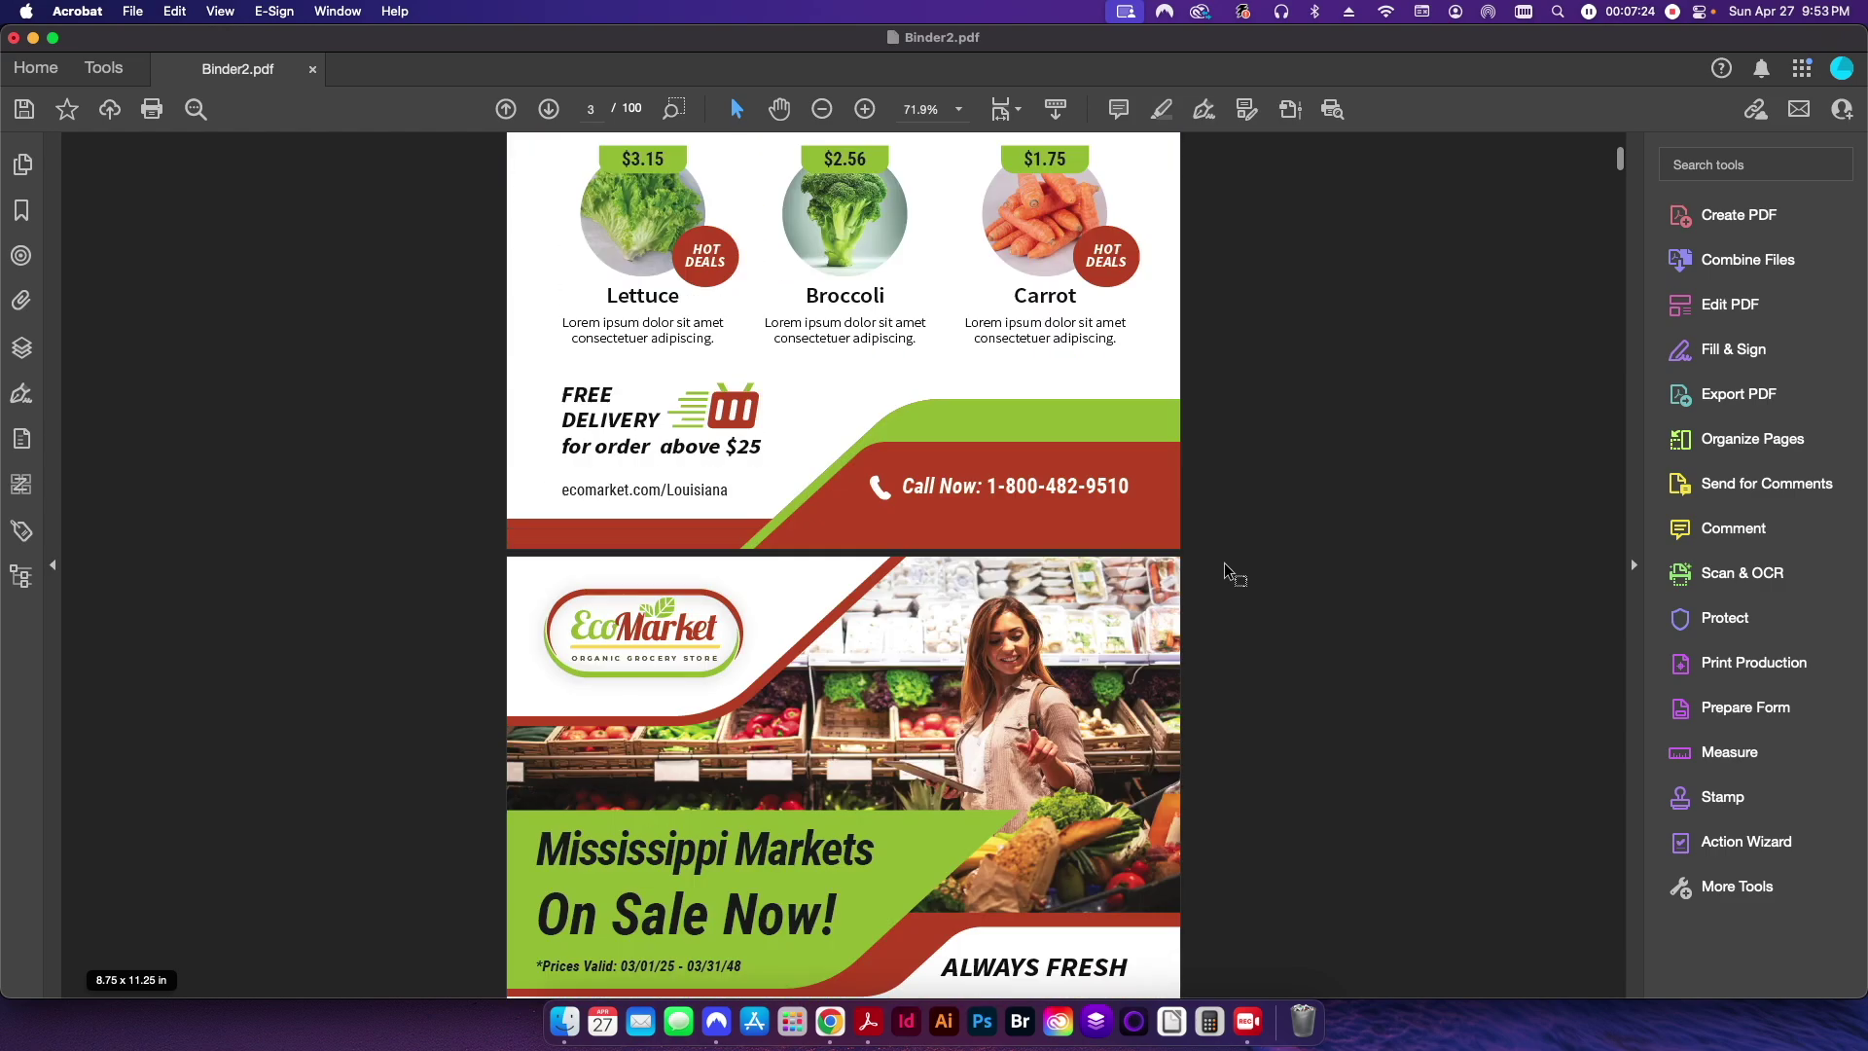
pyautogui.scroll(10, 1228, 572)
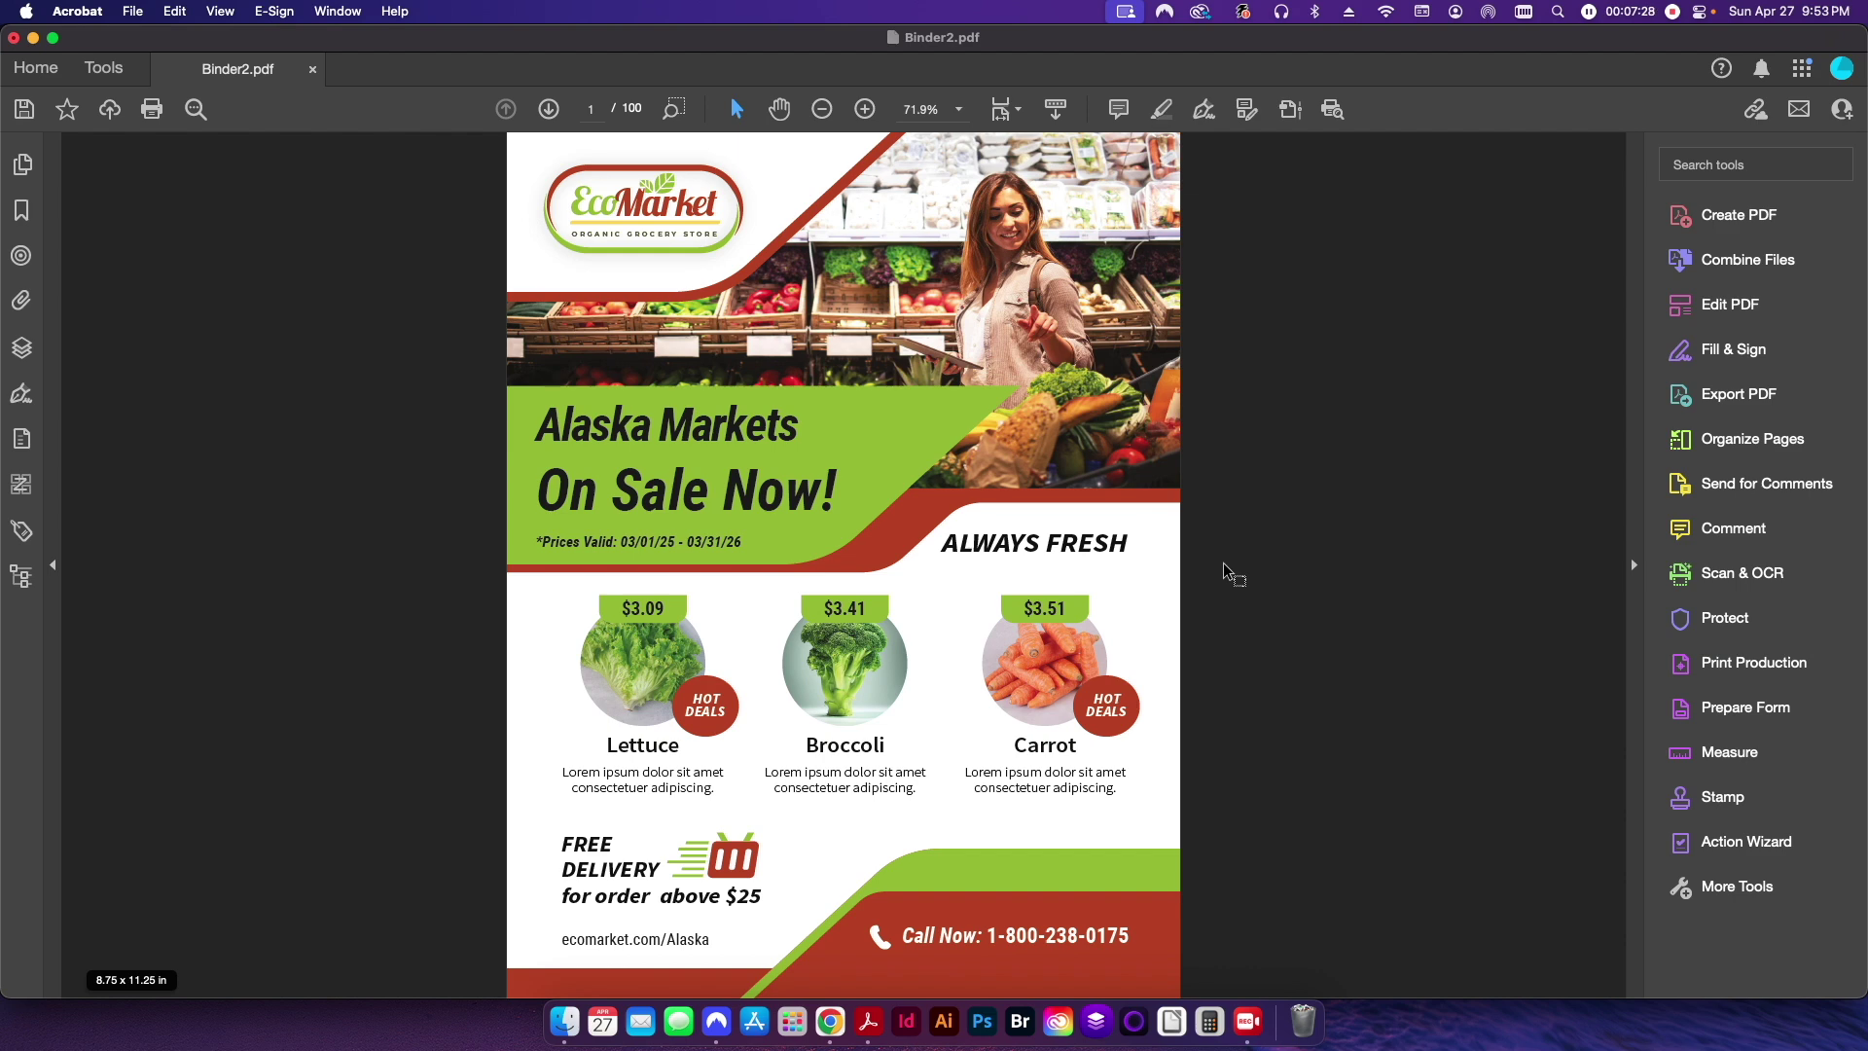
pyautogui.press('super+shift+s')
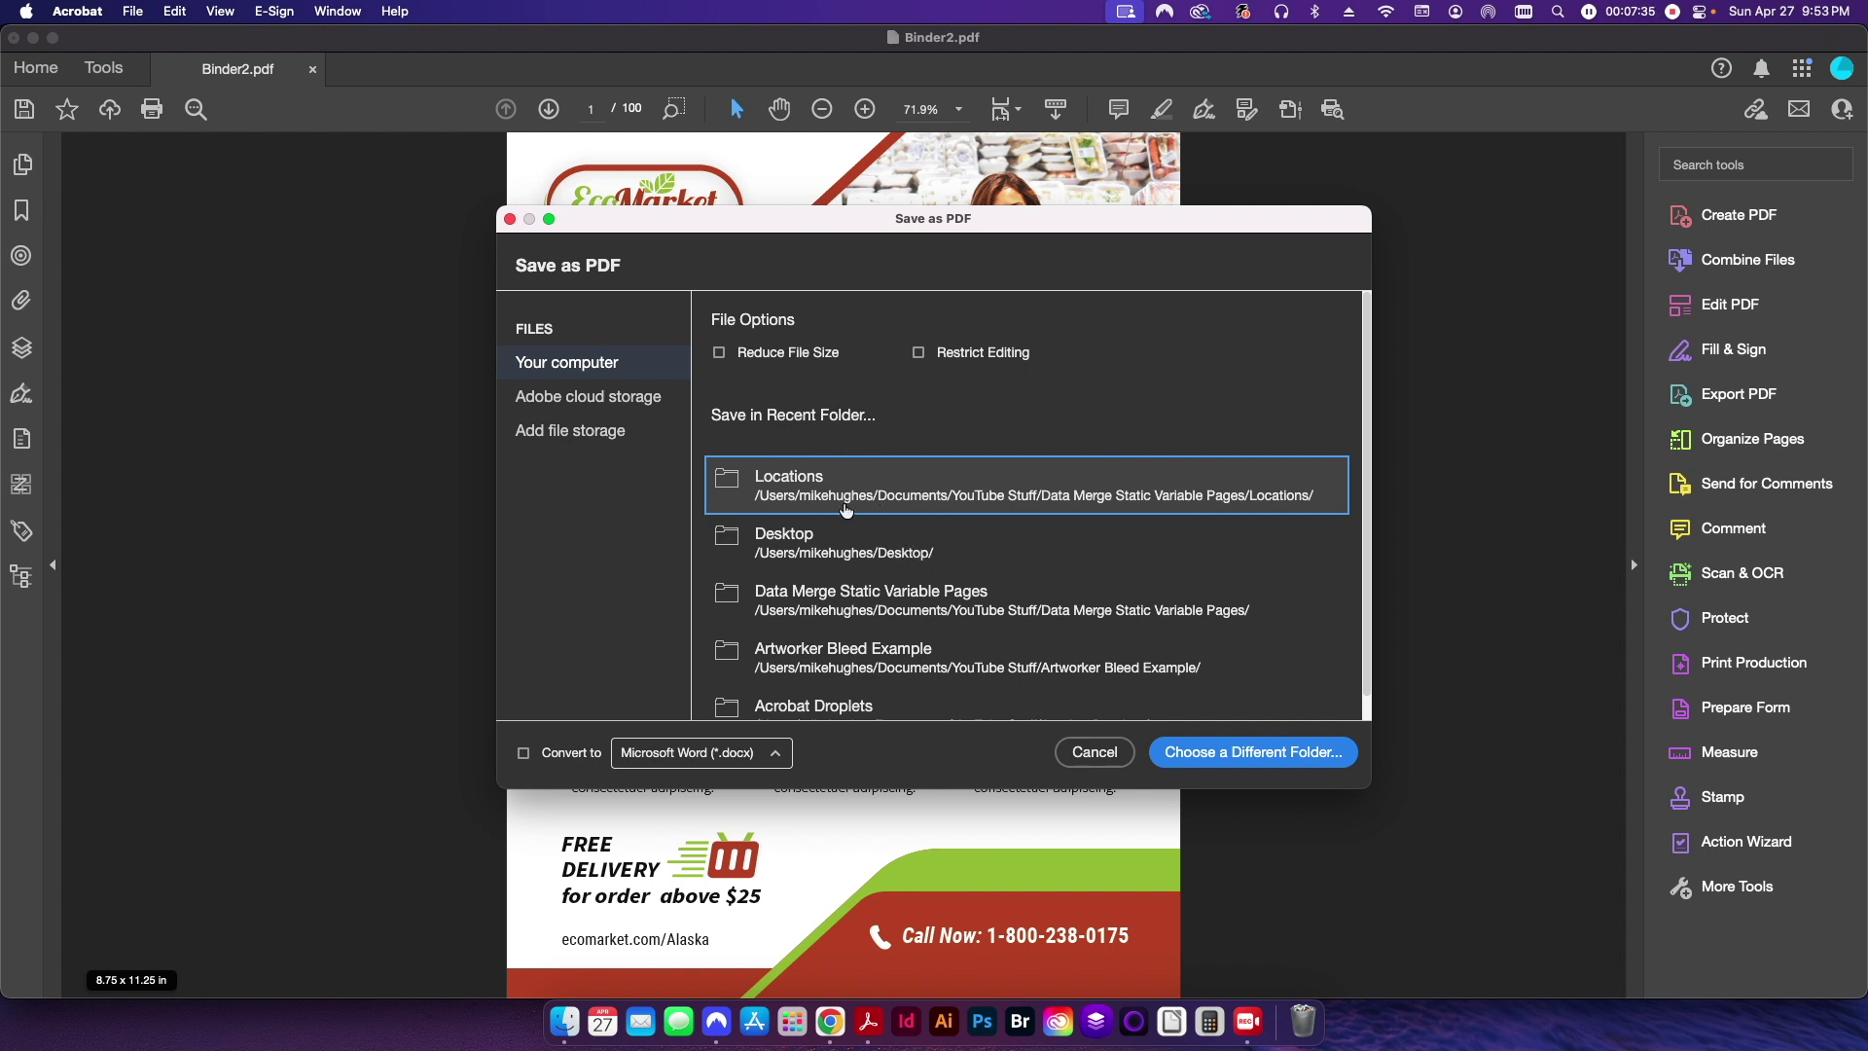
pyautogui.click(1094, 765)
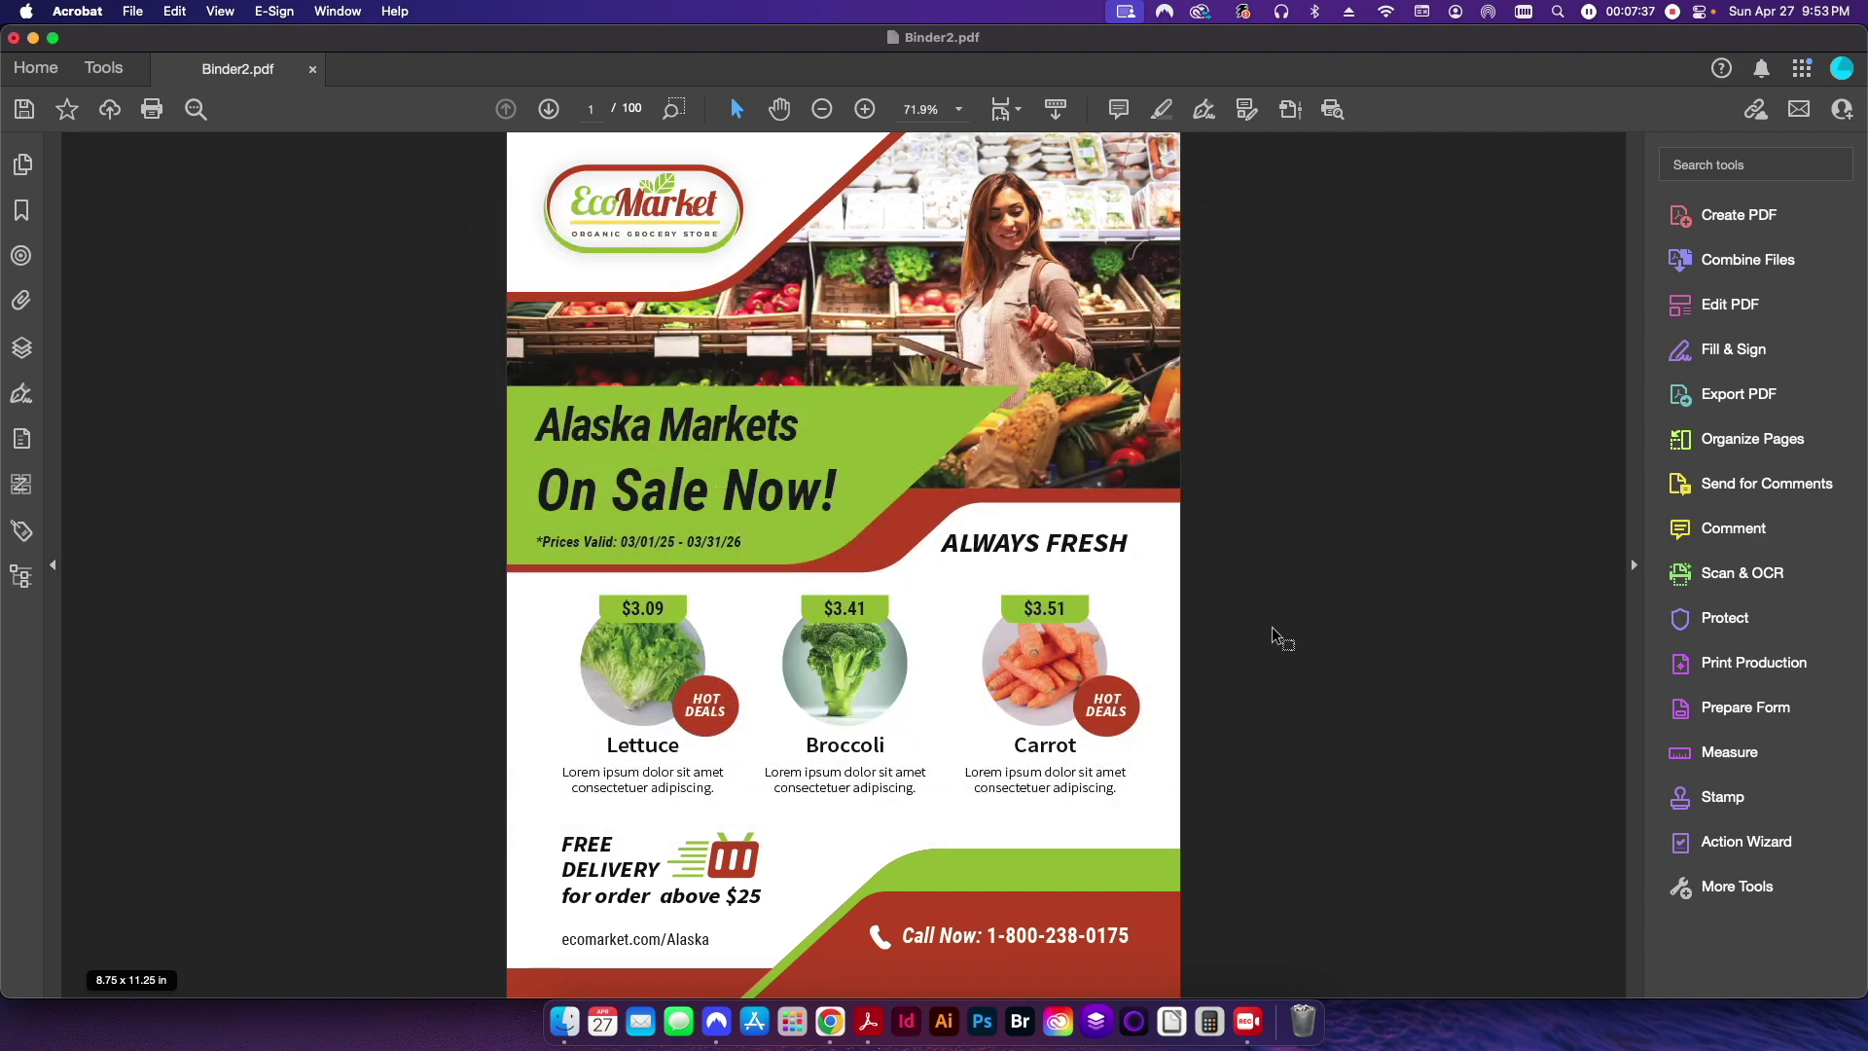
# - Discard Binder2.pdf's changes and open the 2-page 50_Alaska.pdf flyer from Locations
pyautogui.press('super+w')
pyautogui.click(934, 434)
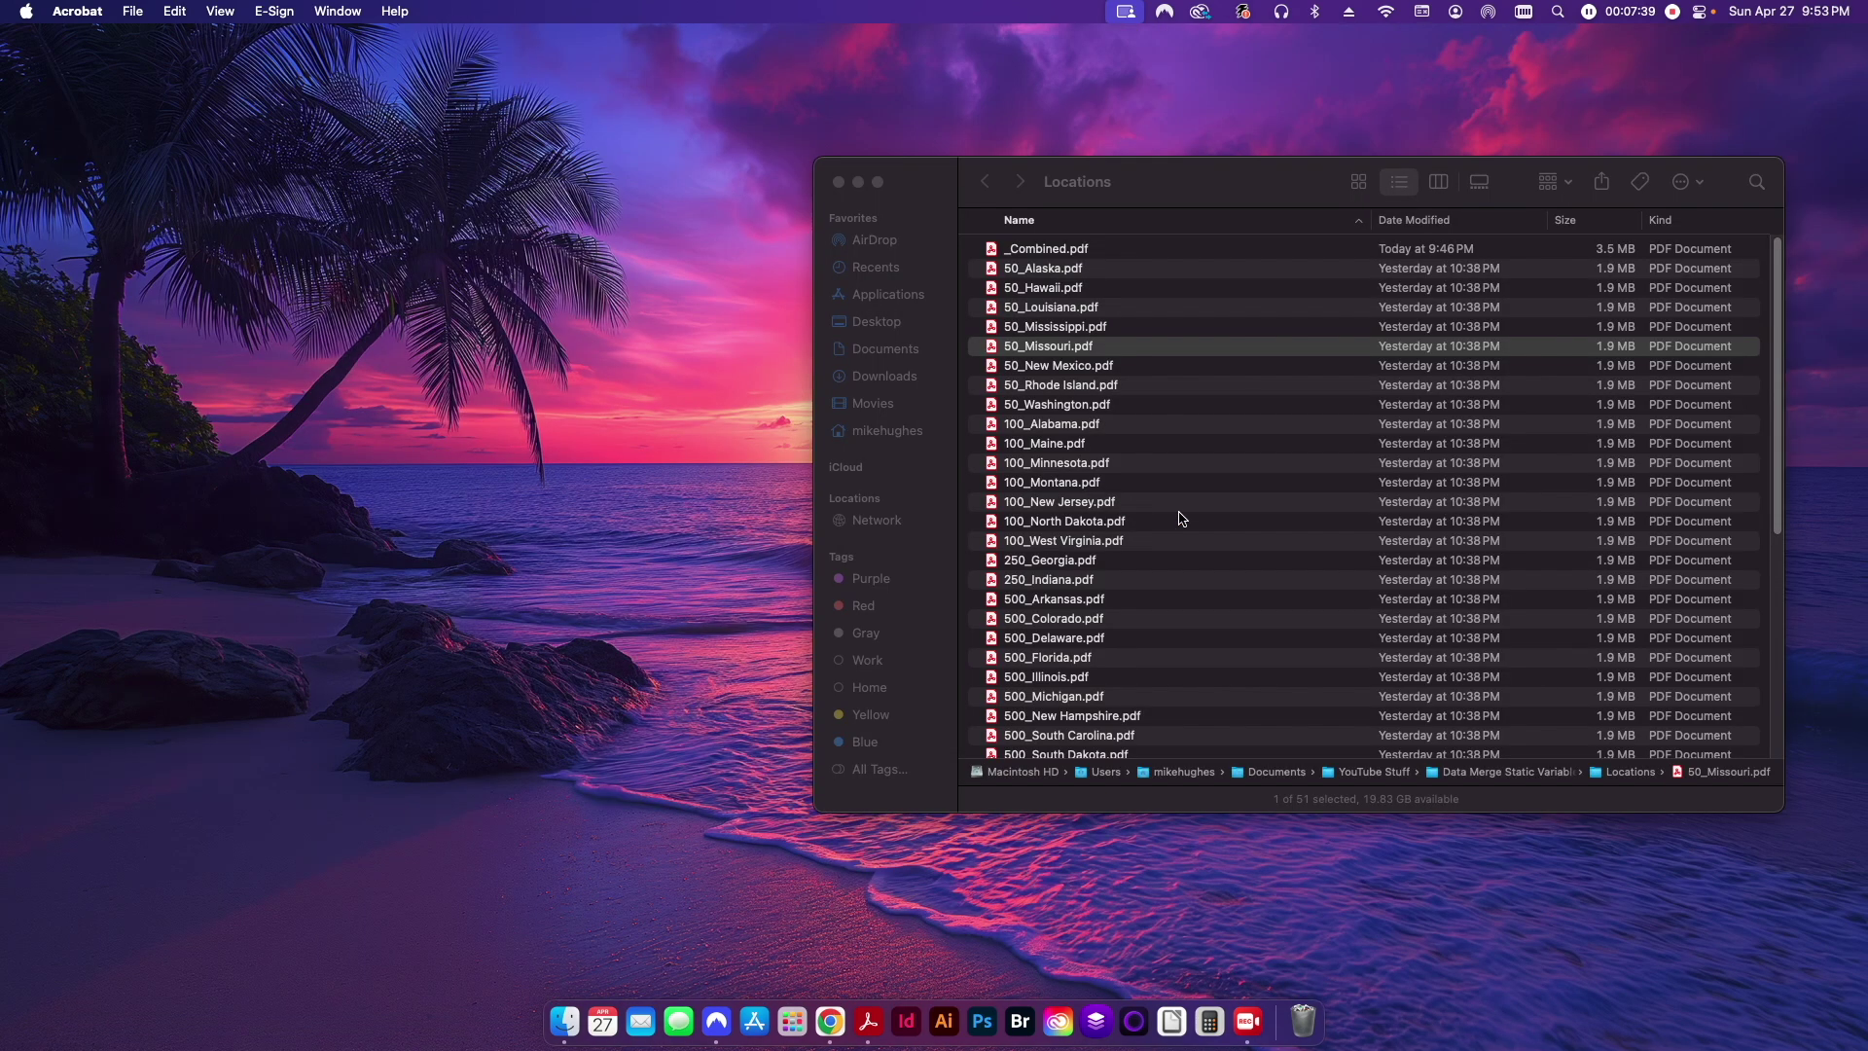
pyautogui.click(1045, 286)
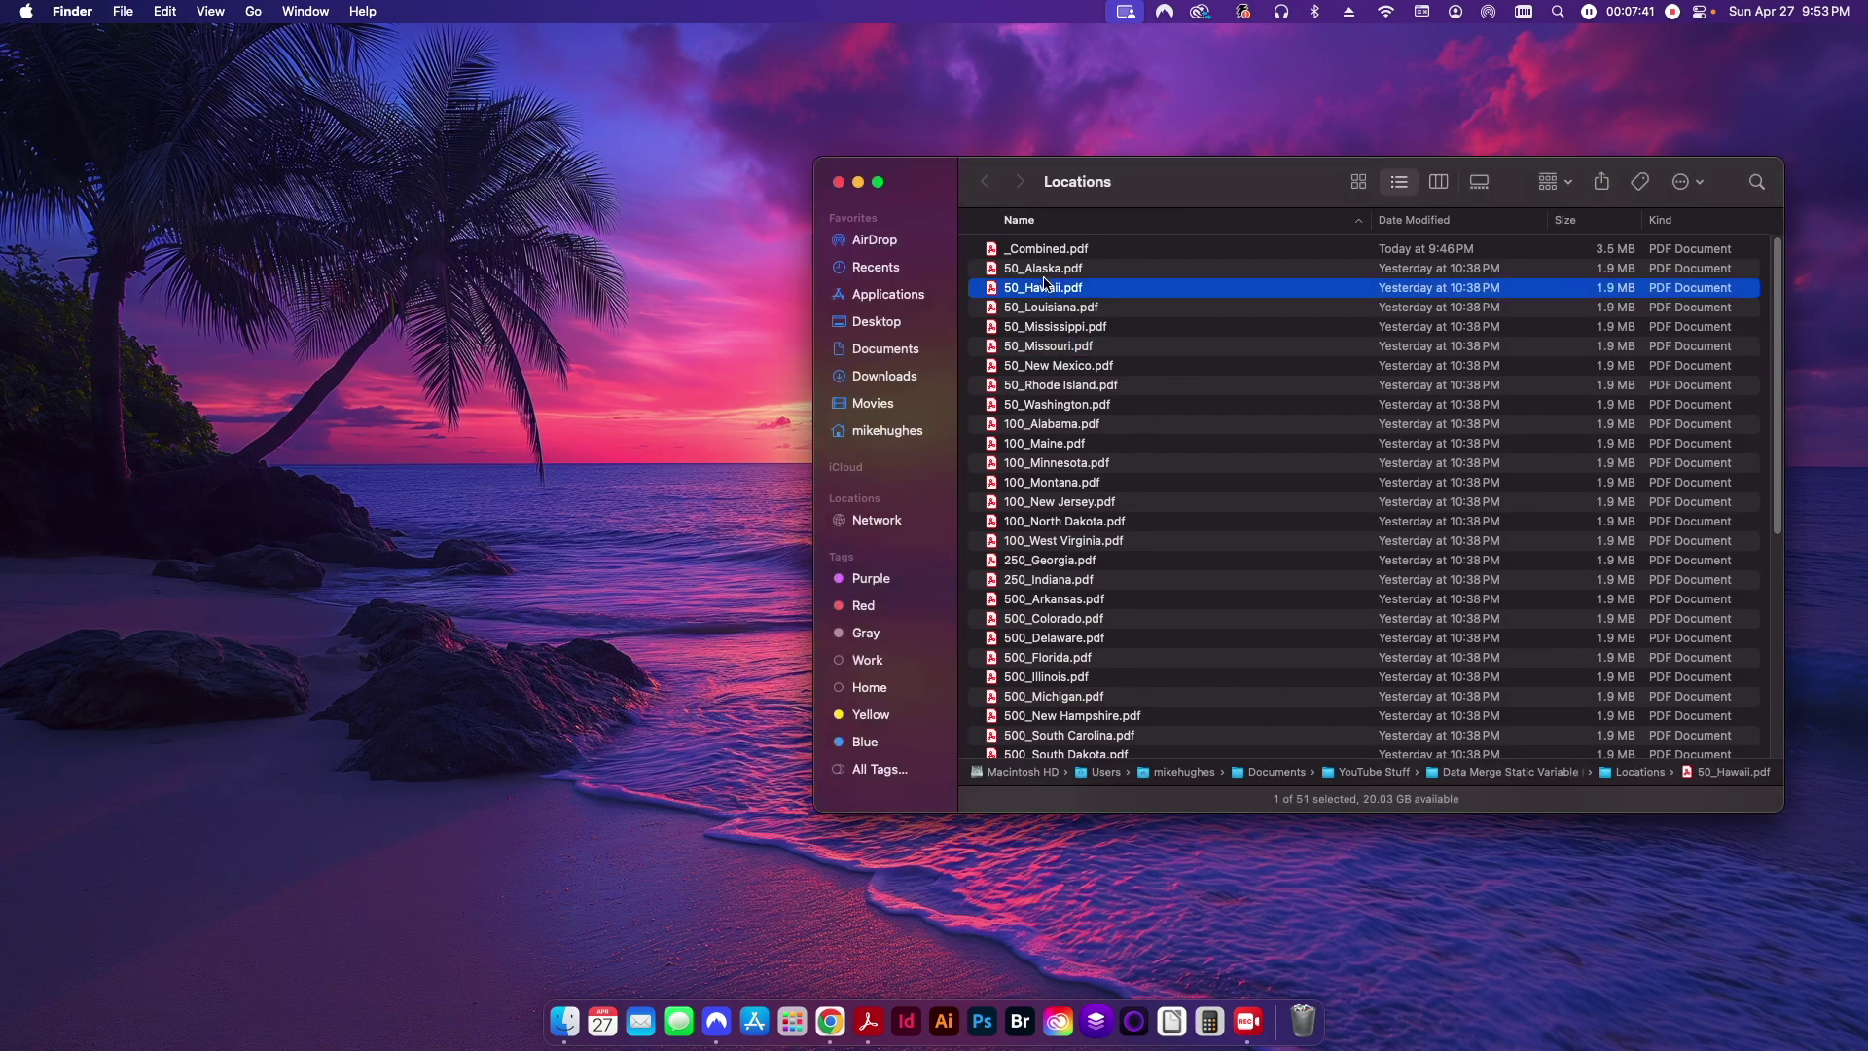
pyautogui.click(1062, 269)
pyautogui.doubleClick(1053, 273)
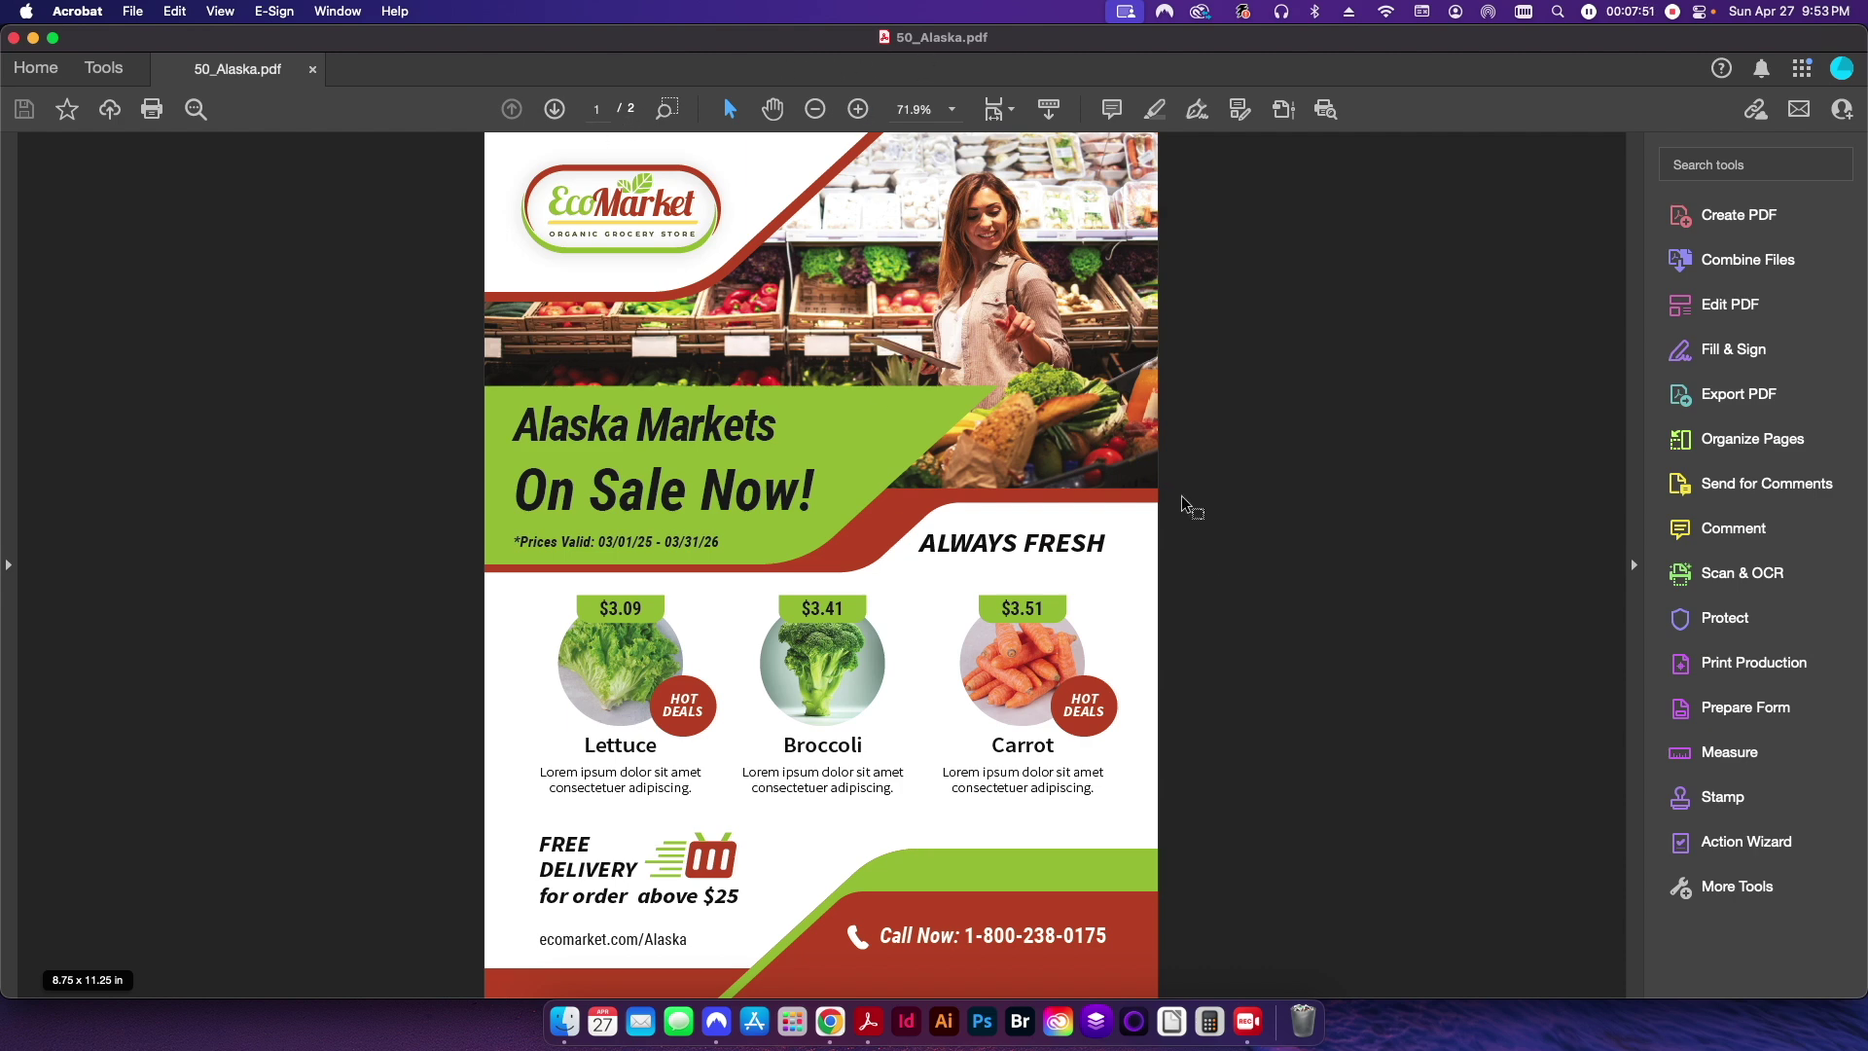
# - In Organize Pages, insert from file all flyers from 50_Hawaii.pdf through the last one
pyautogui.click(112, 68)
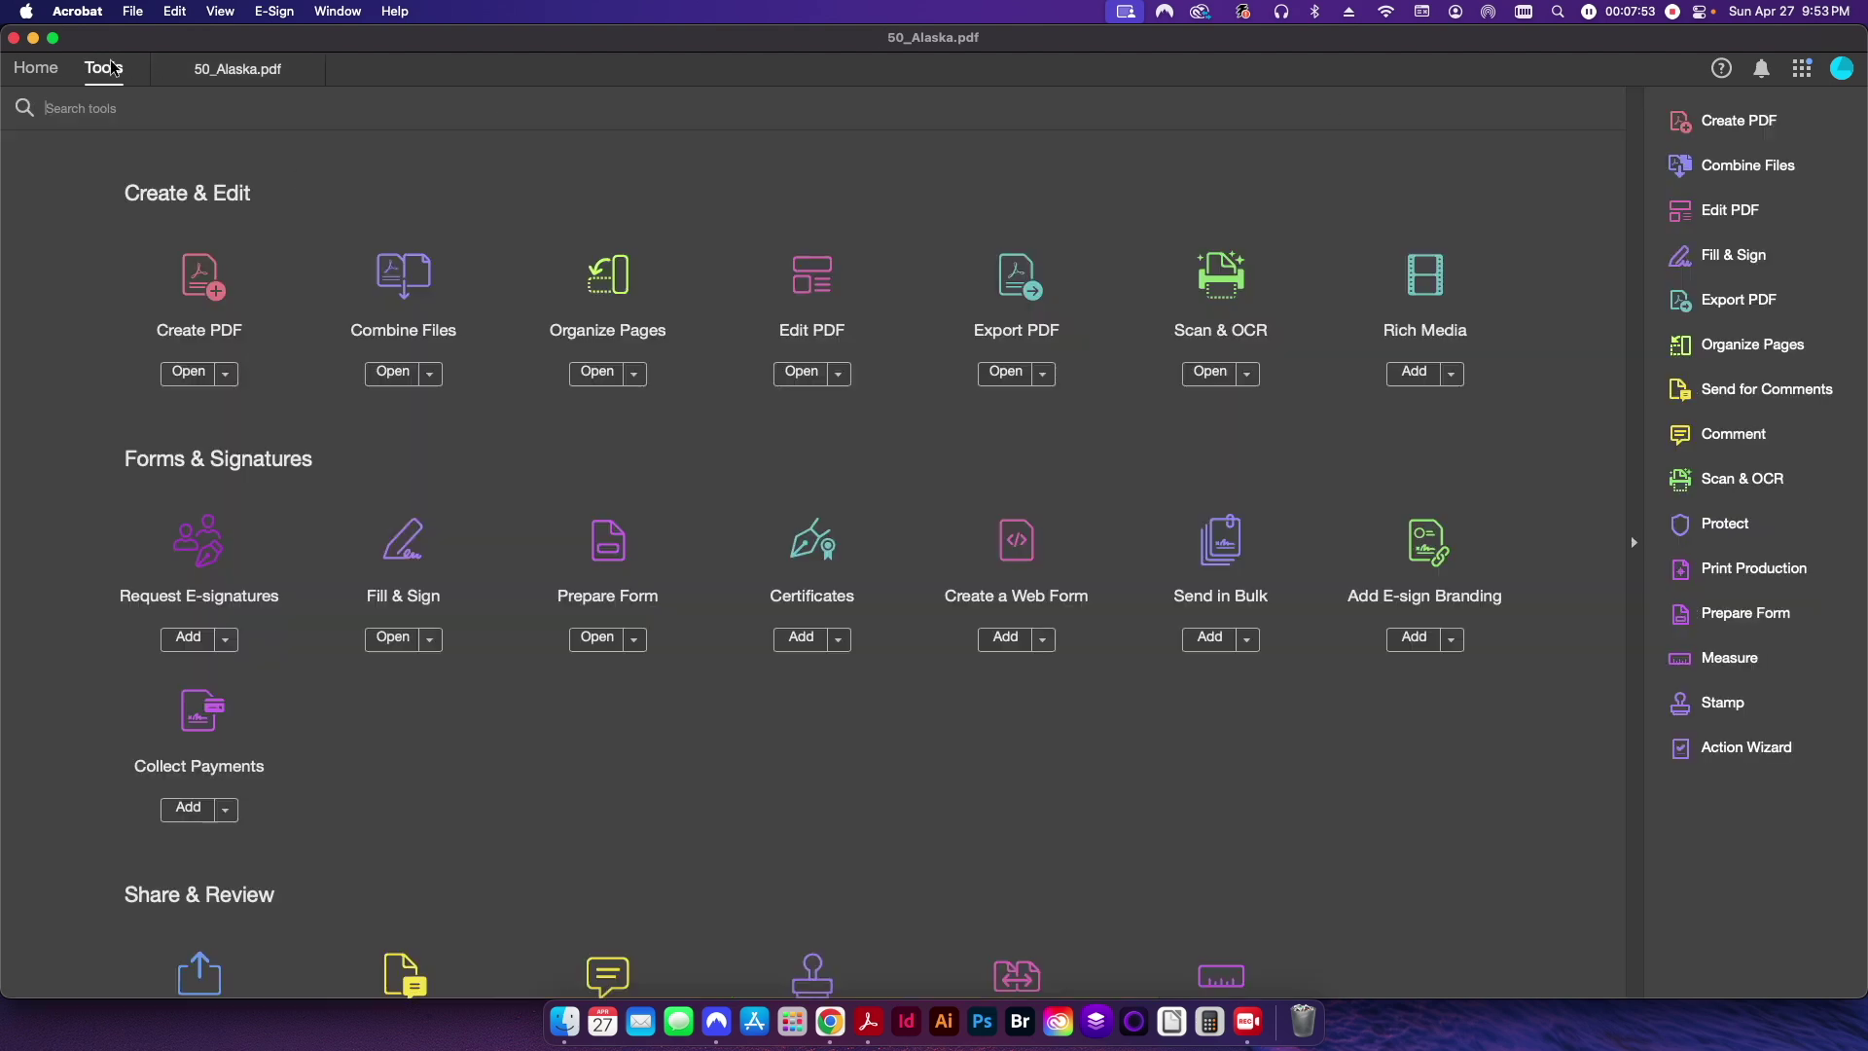
pyautogui.click(595, 294)
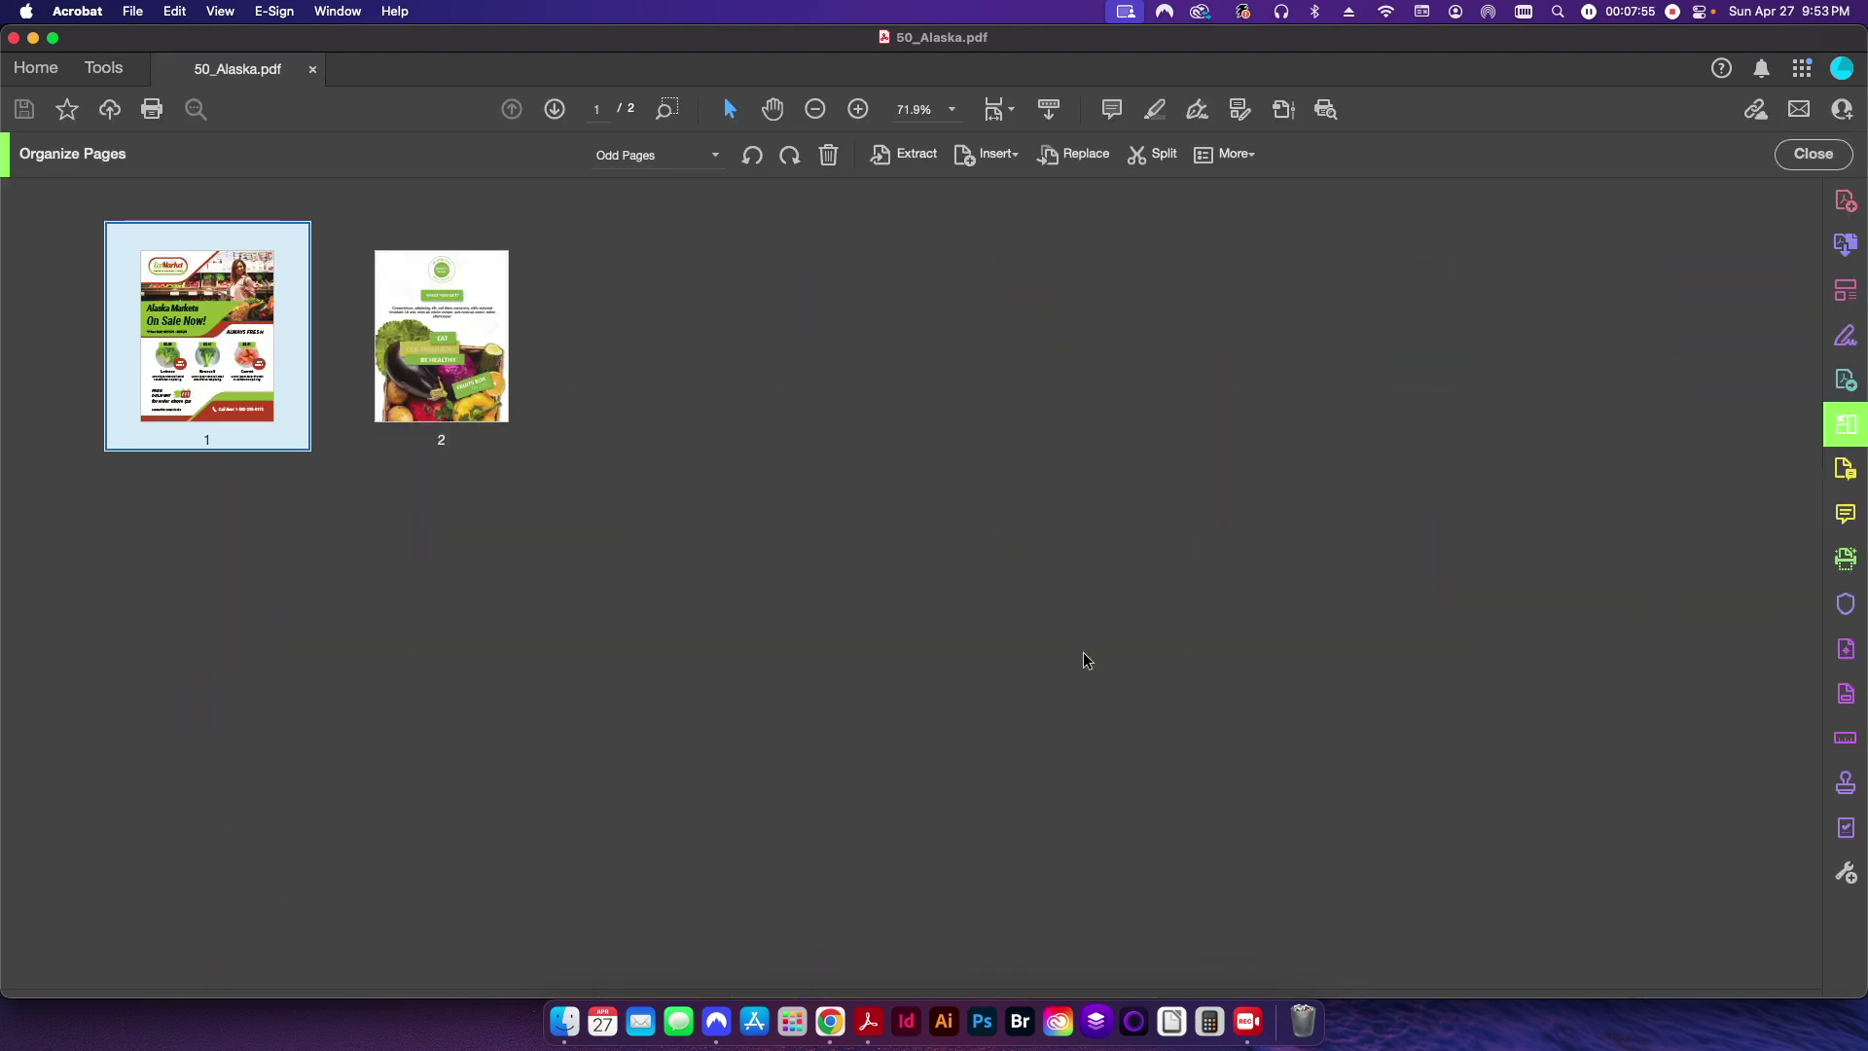
pyautogui.click(986, 153)
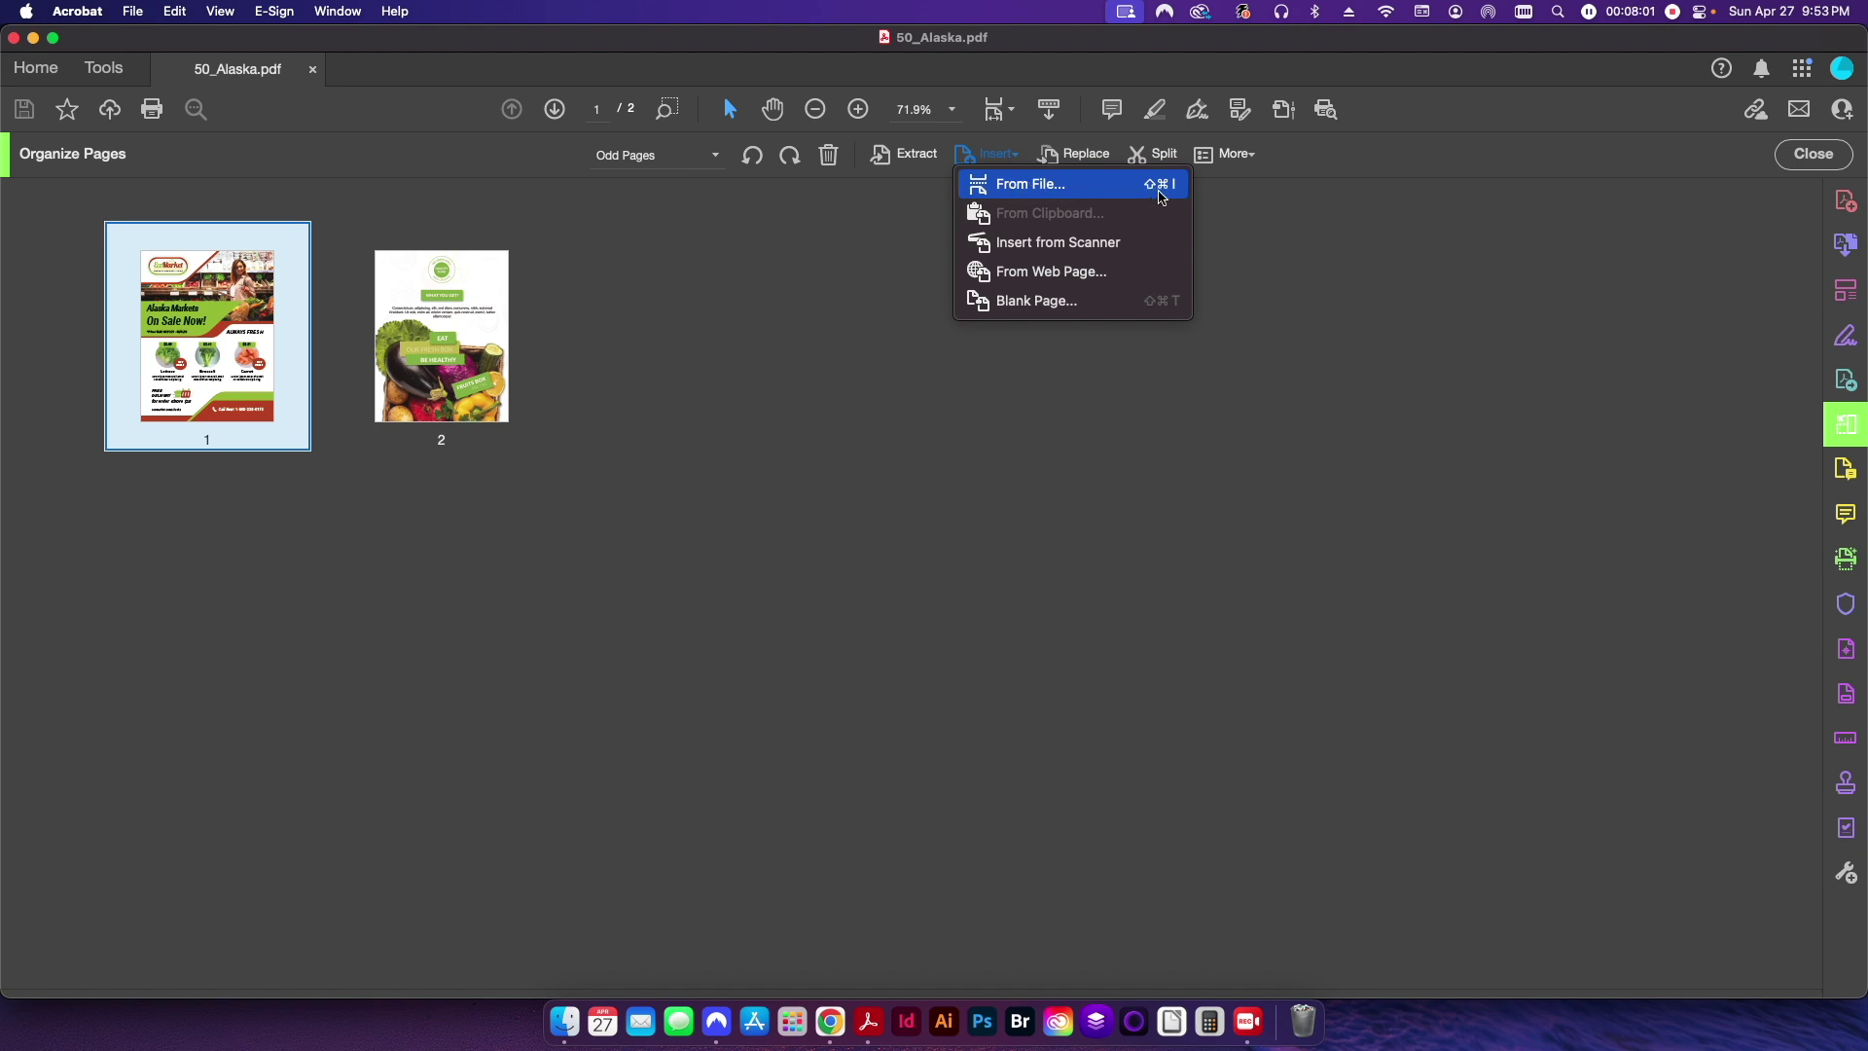
pyautogui.click(1024, 187)
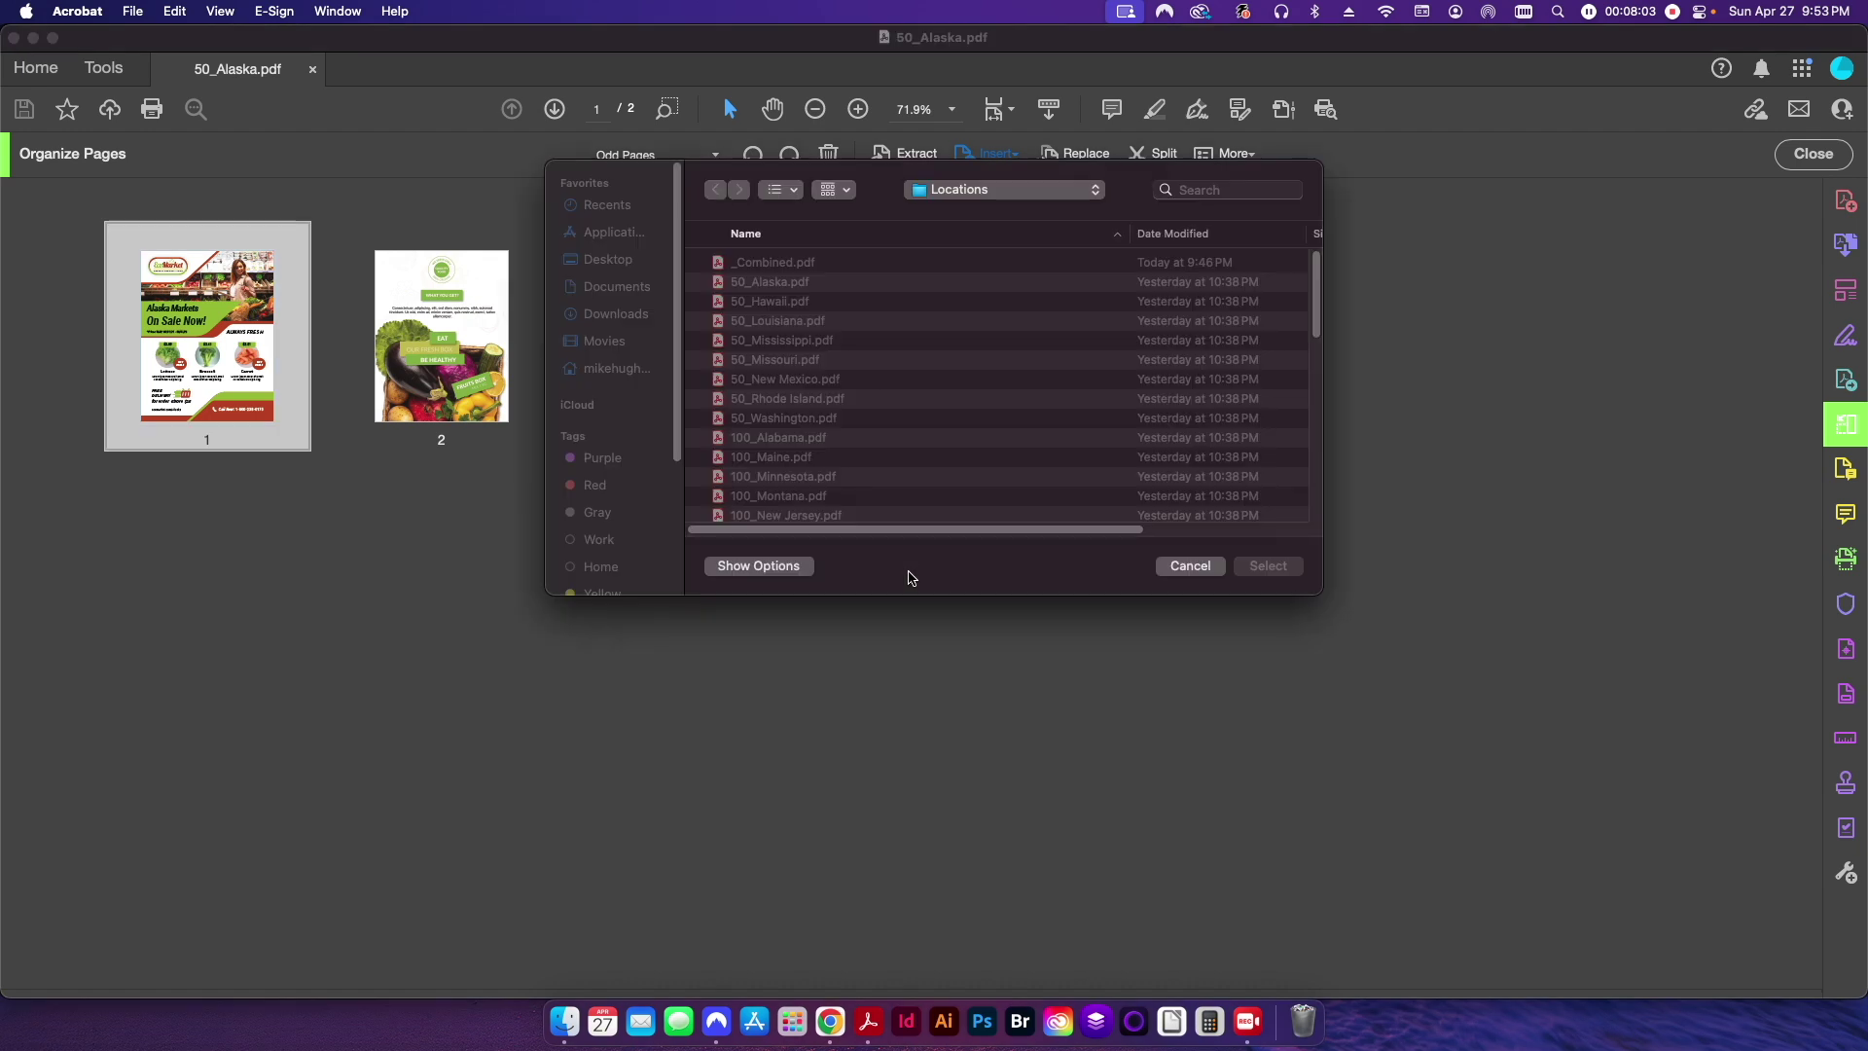
pyautogui.scroll(-5, 846, 508)
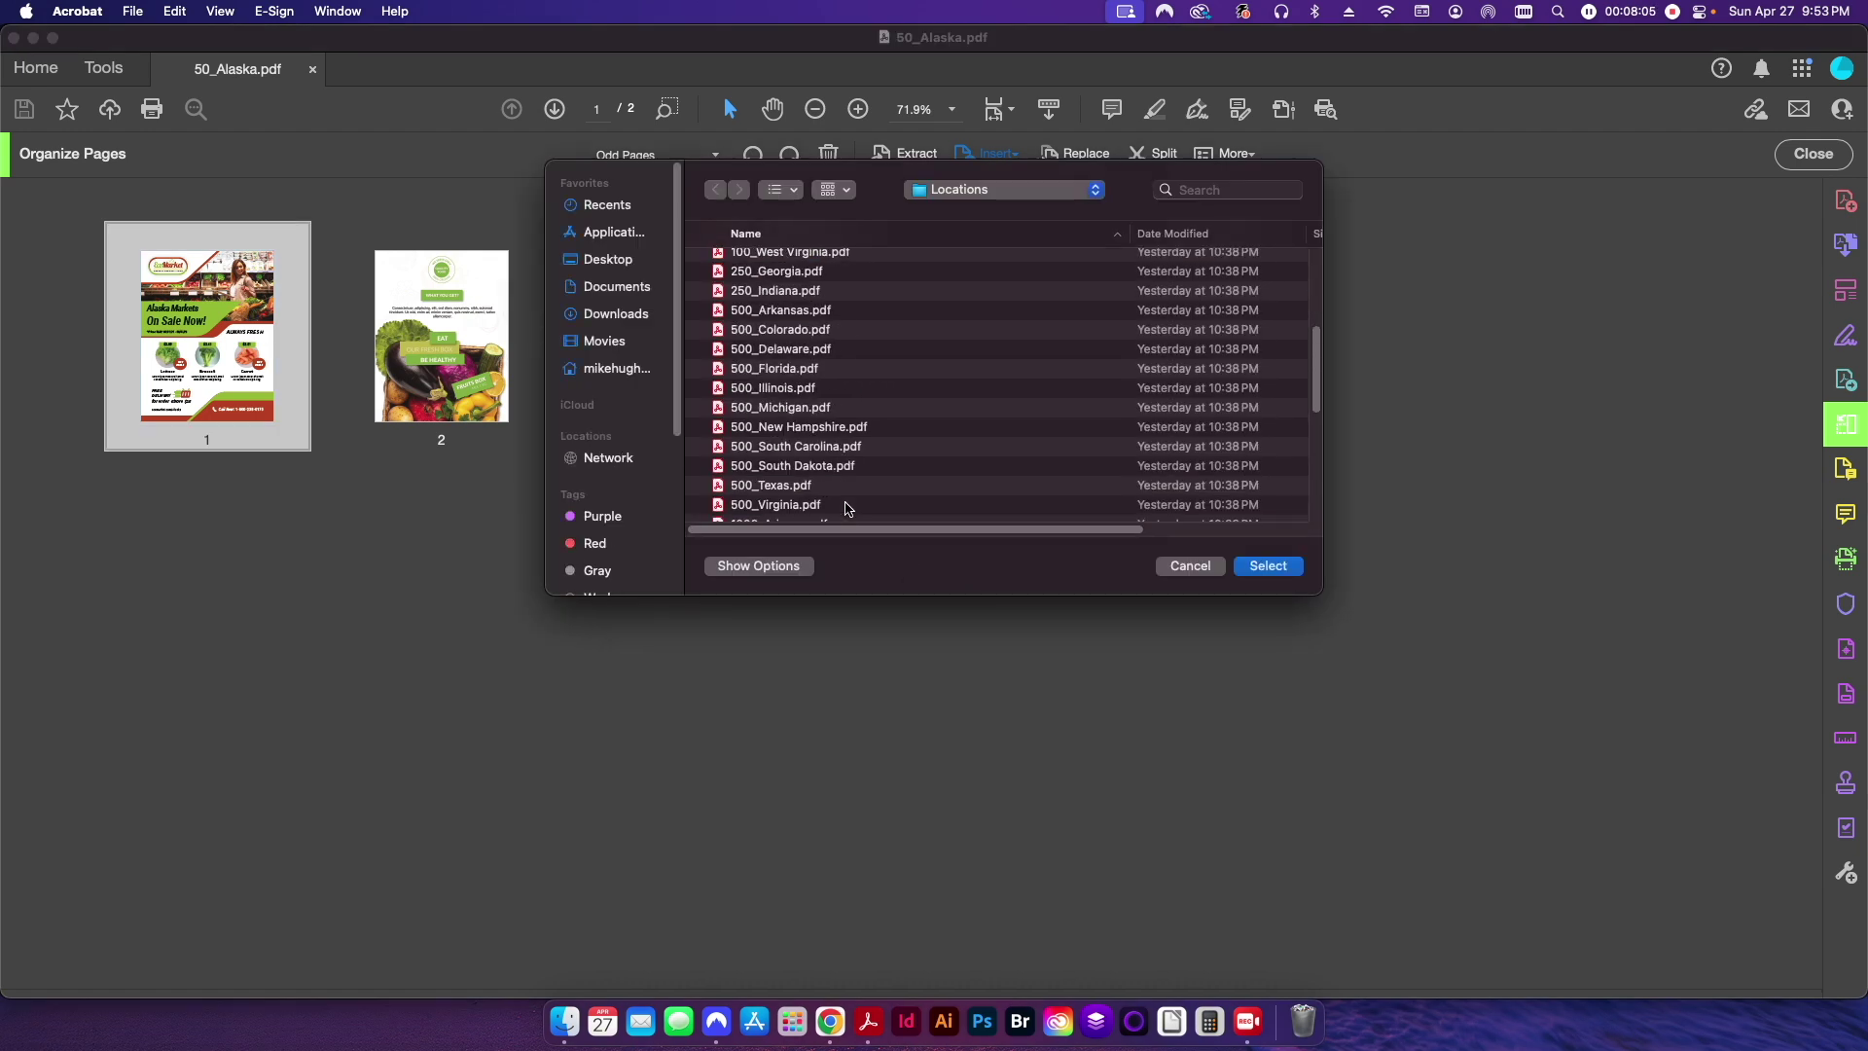
pyautogui.scroll(5, 846, 508)
pyautogui.keyDown('shift'); pyautogui.click(958, 513); pyautogui.keyUp('shift')
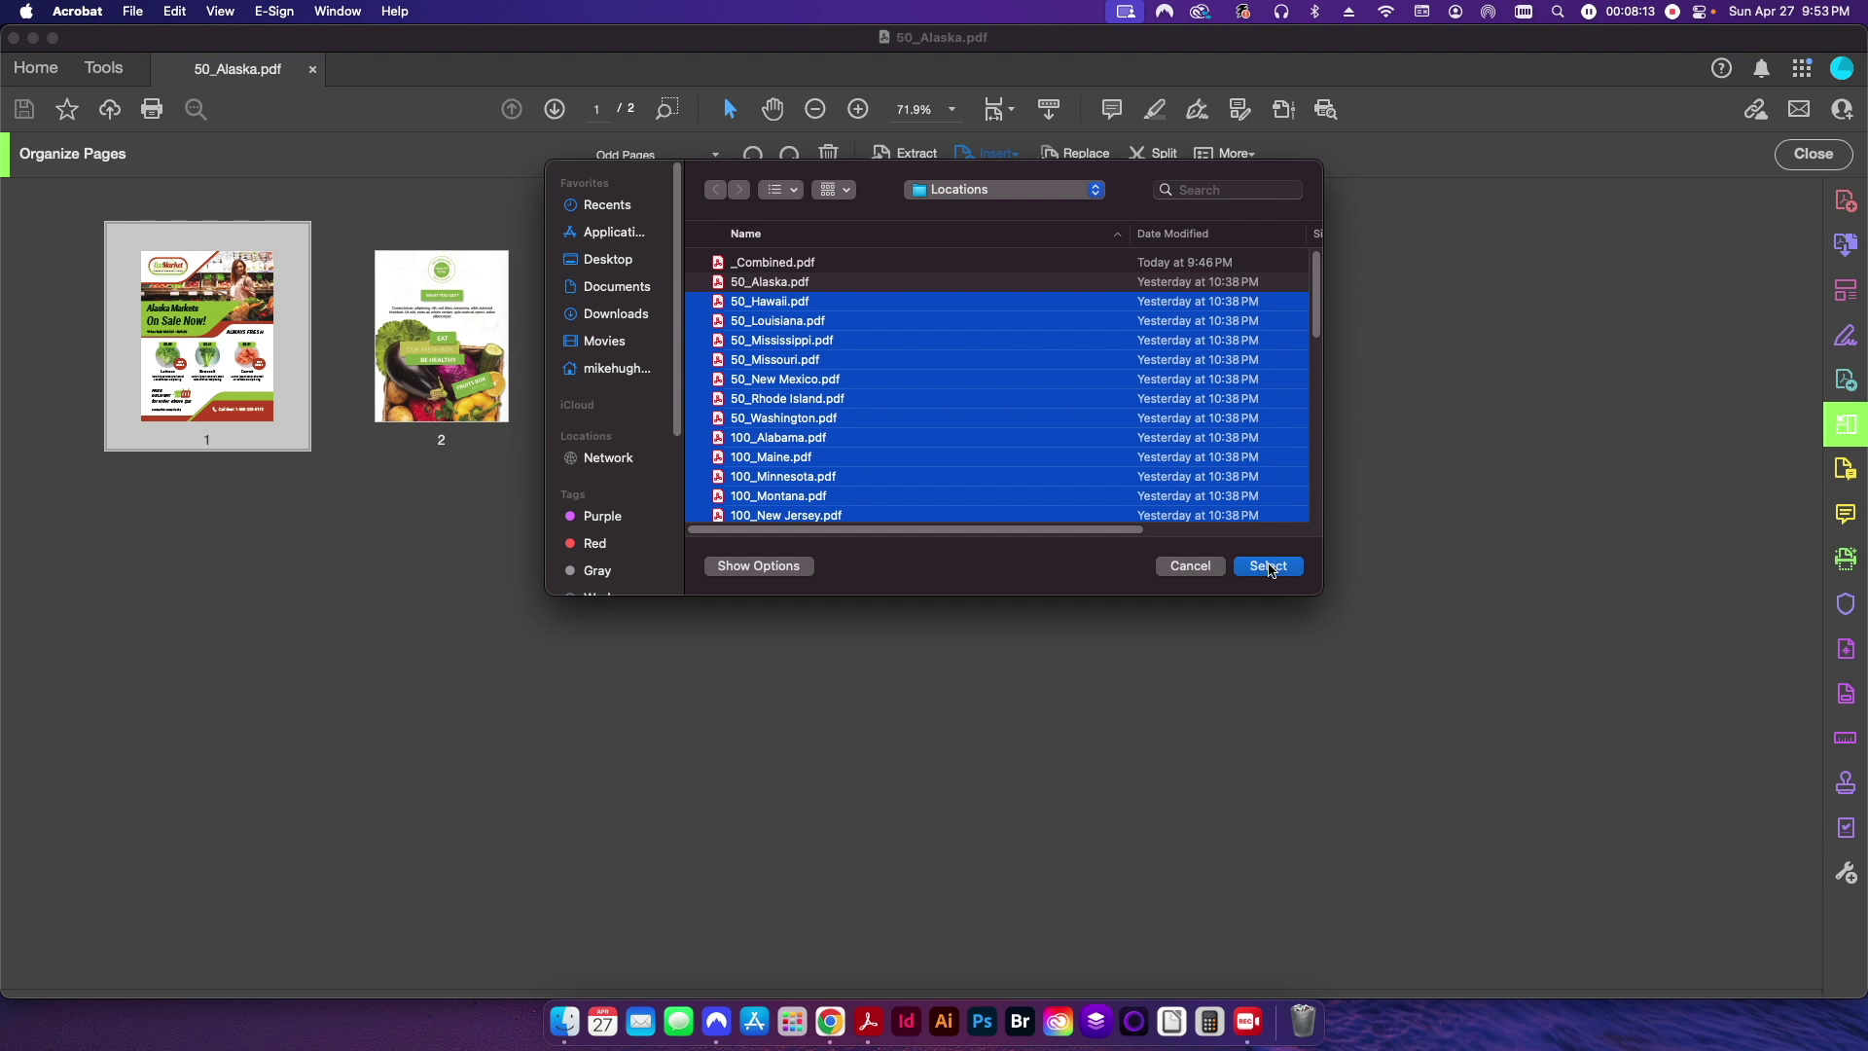
pyautogui.click(1269, 566)
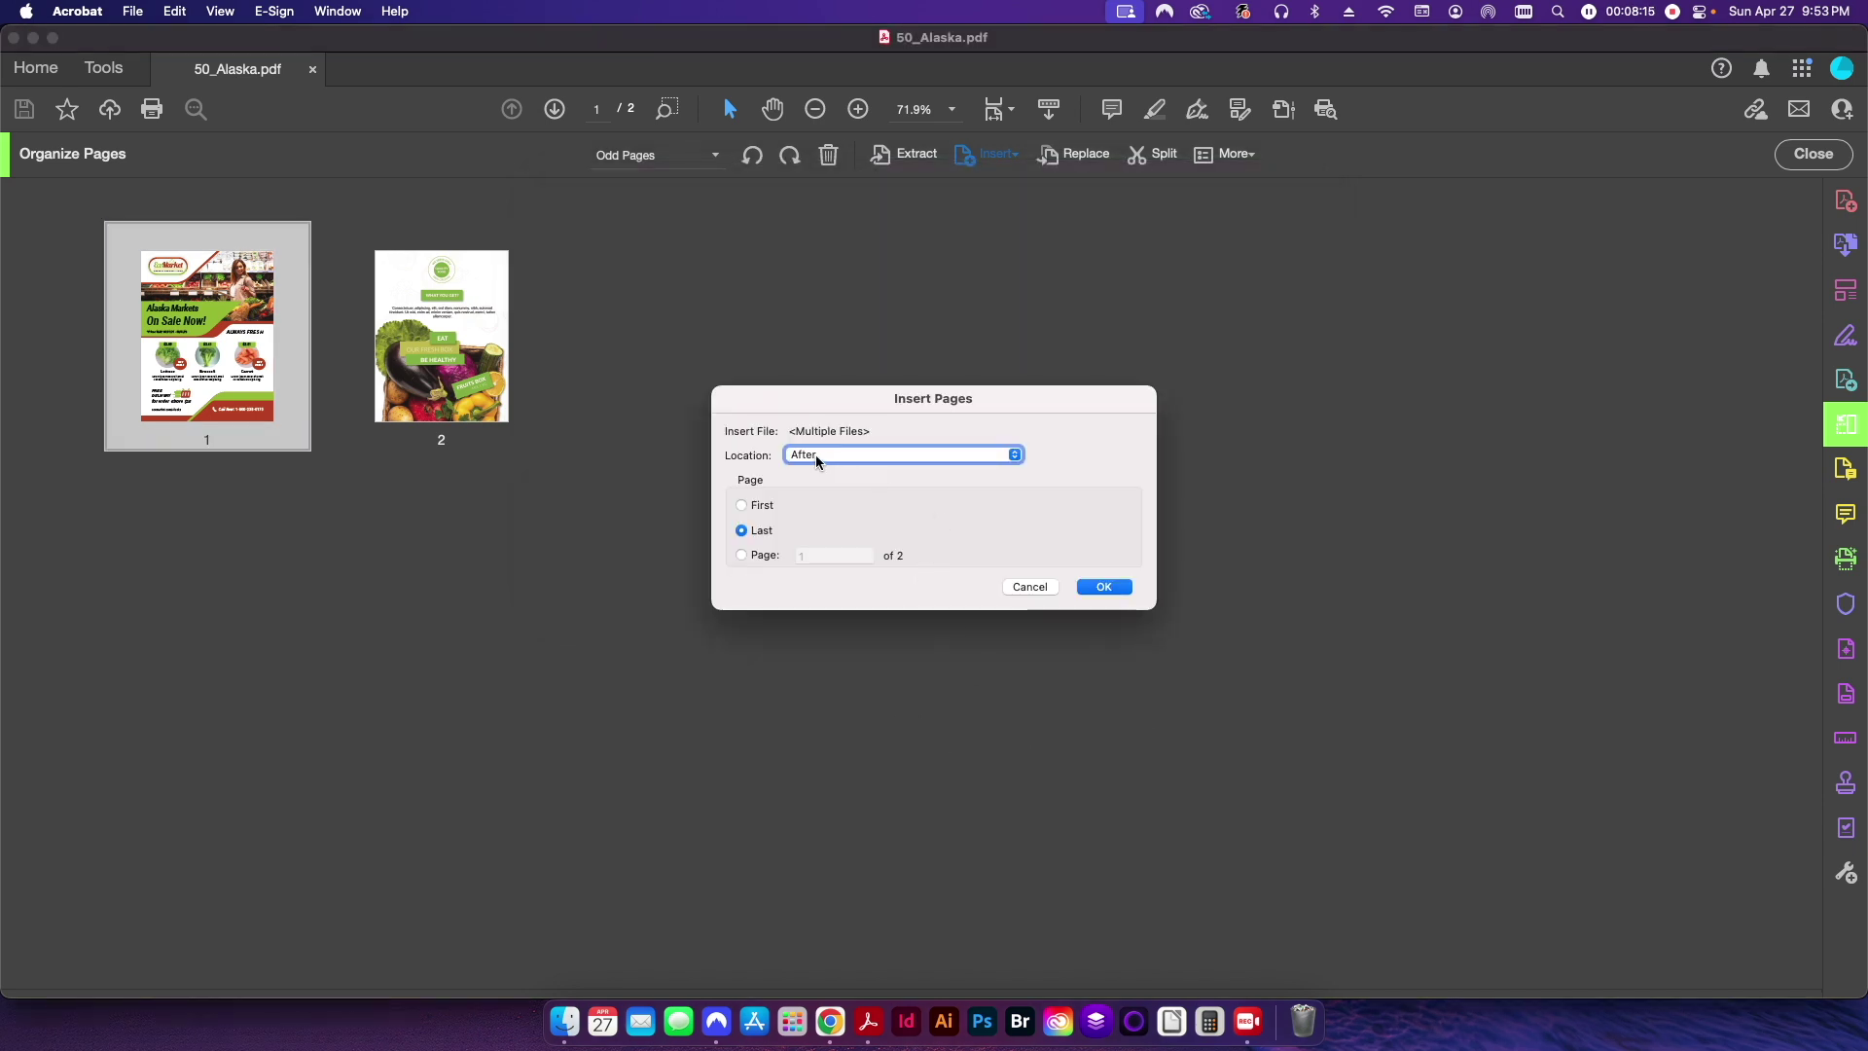
# - Insert the selected flyers after the last page of 50_Alaska.pdf
pyautogui.click(817, 461)
pyautogui.click(741, 531)
pyautogui.click(1090, 587)
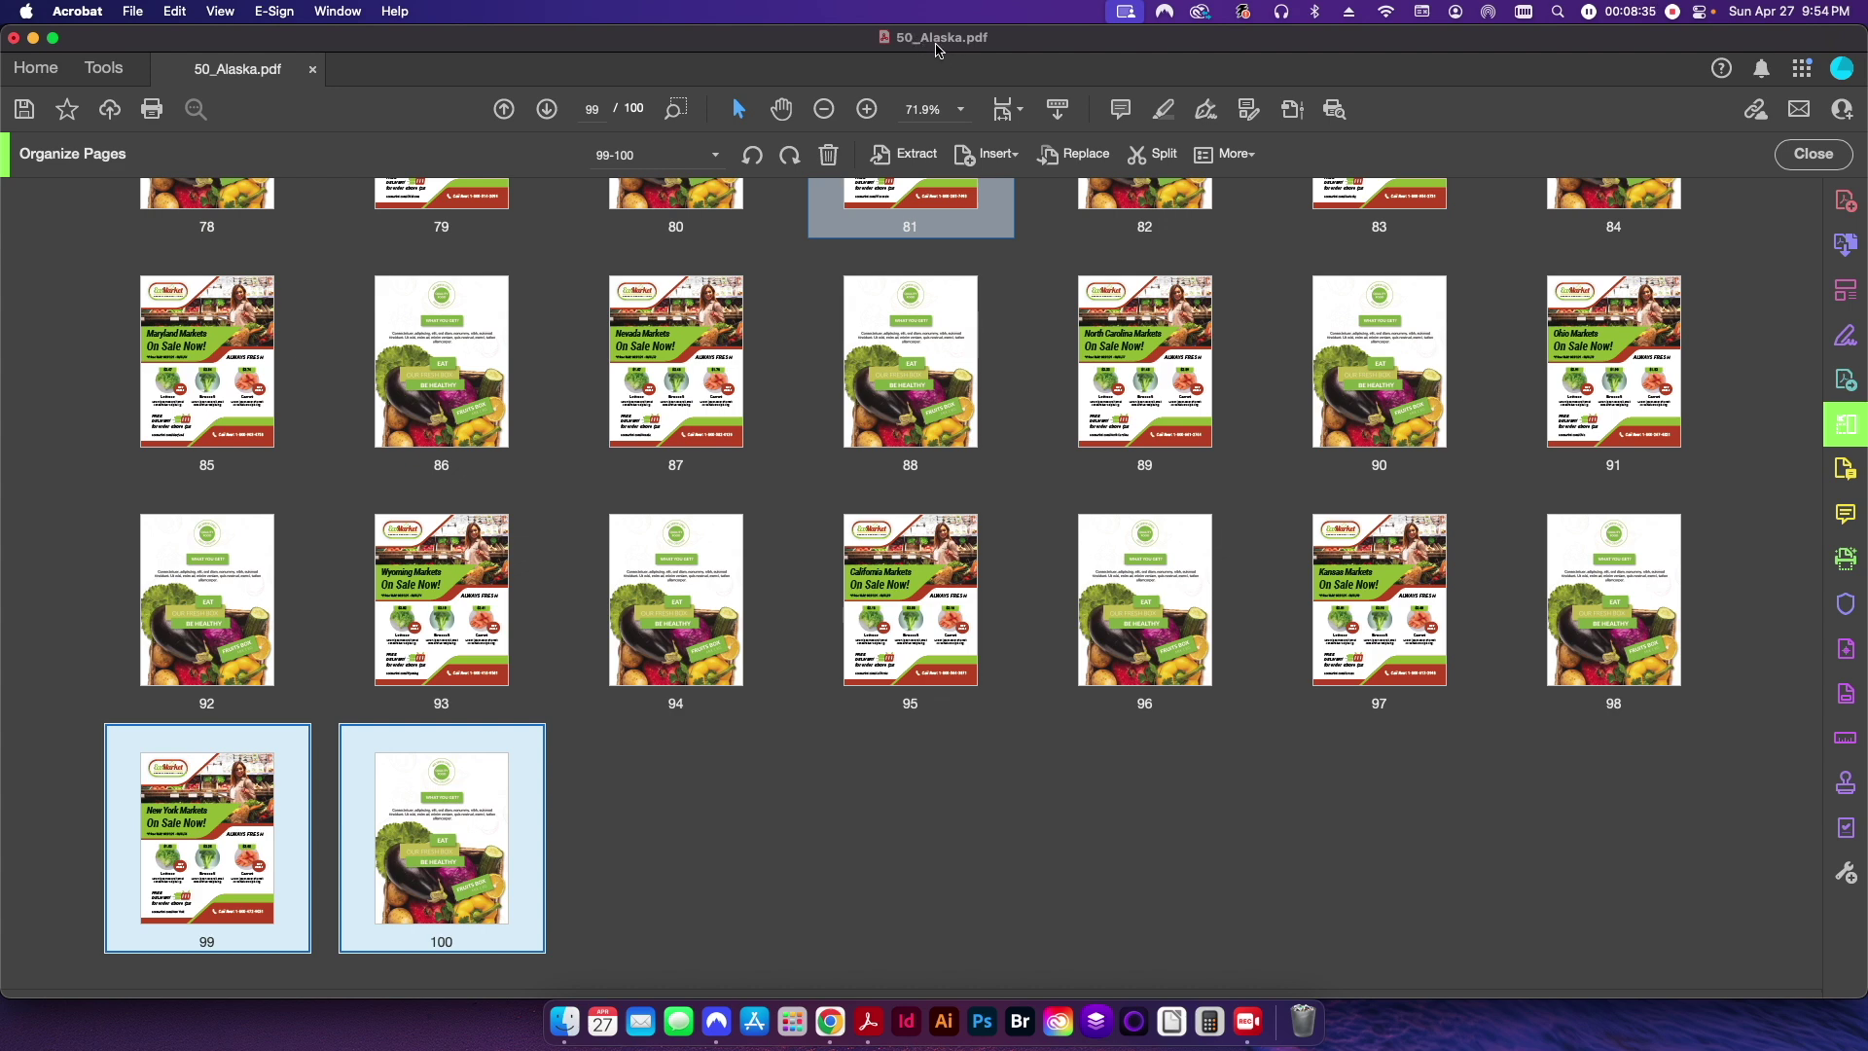
# - Save the 100-page document as _Combined Acrobat.pdf in the Locations folder
pyautogui.press('super+shift+s')
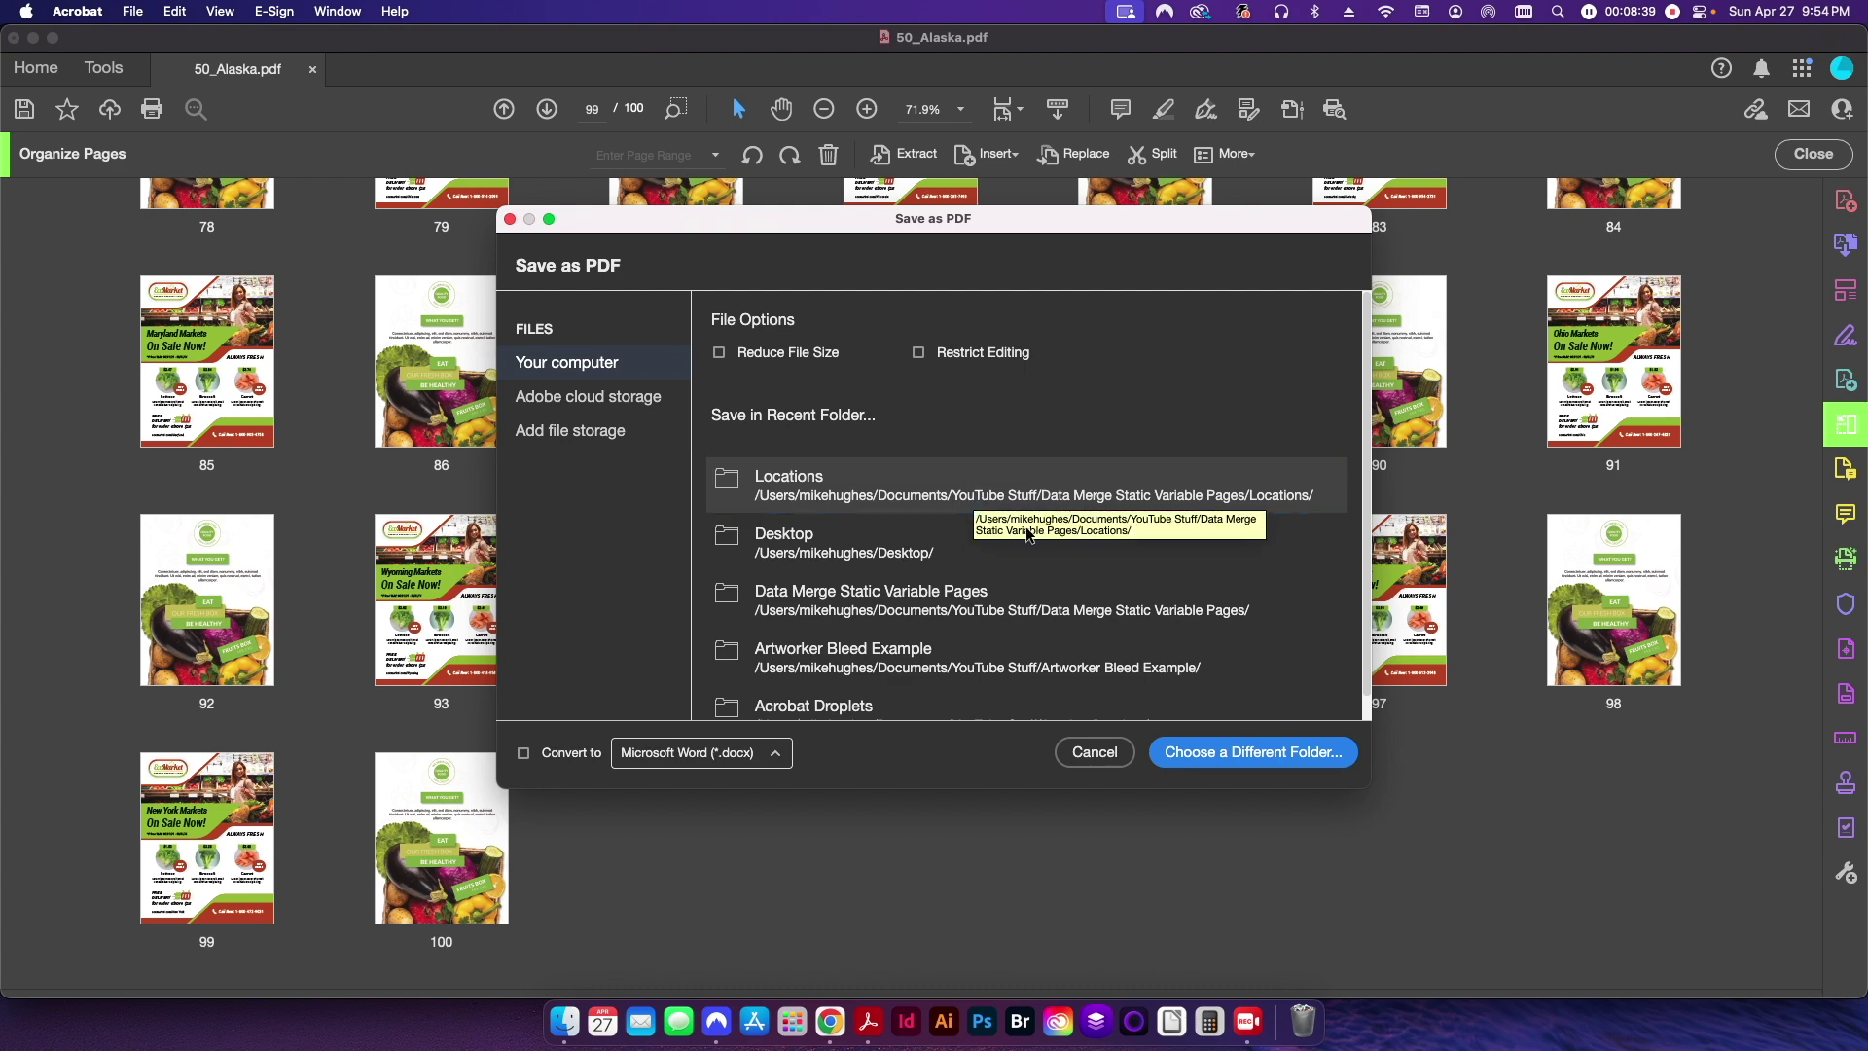
pyautogui.click(971, 492)
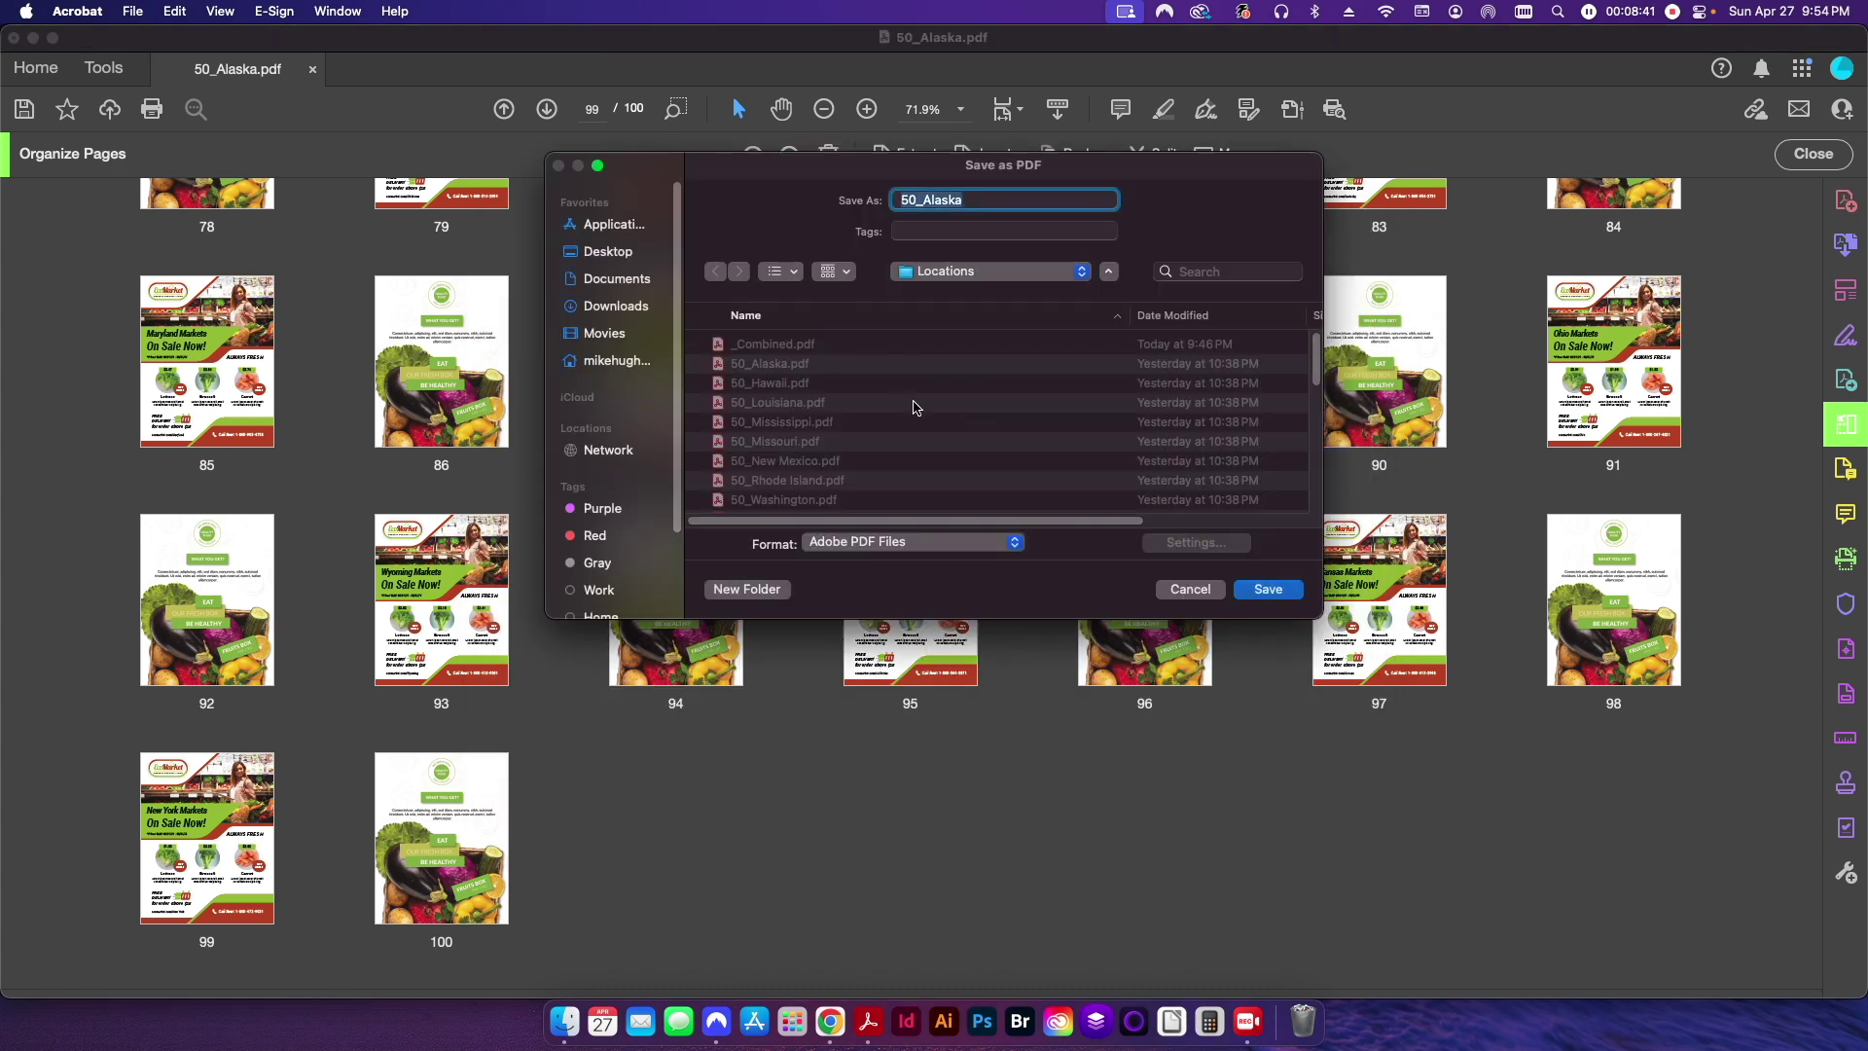
pyautogui.write('_Combined')
pyautogui.write(' Pages')
pyautogui.press('Return')
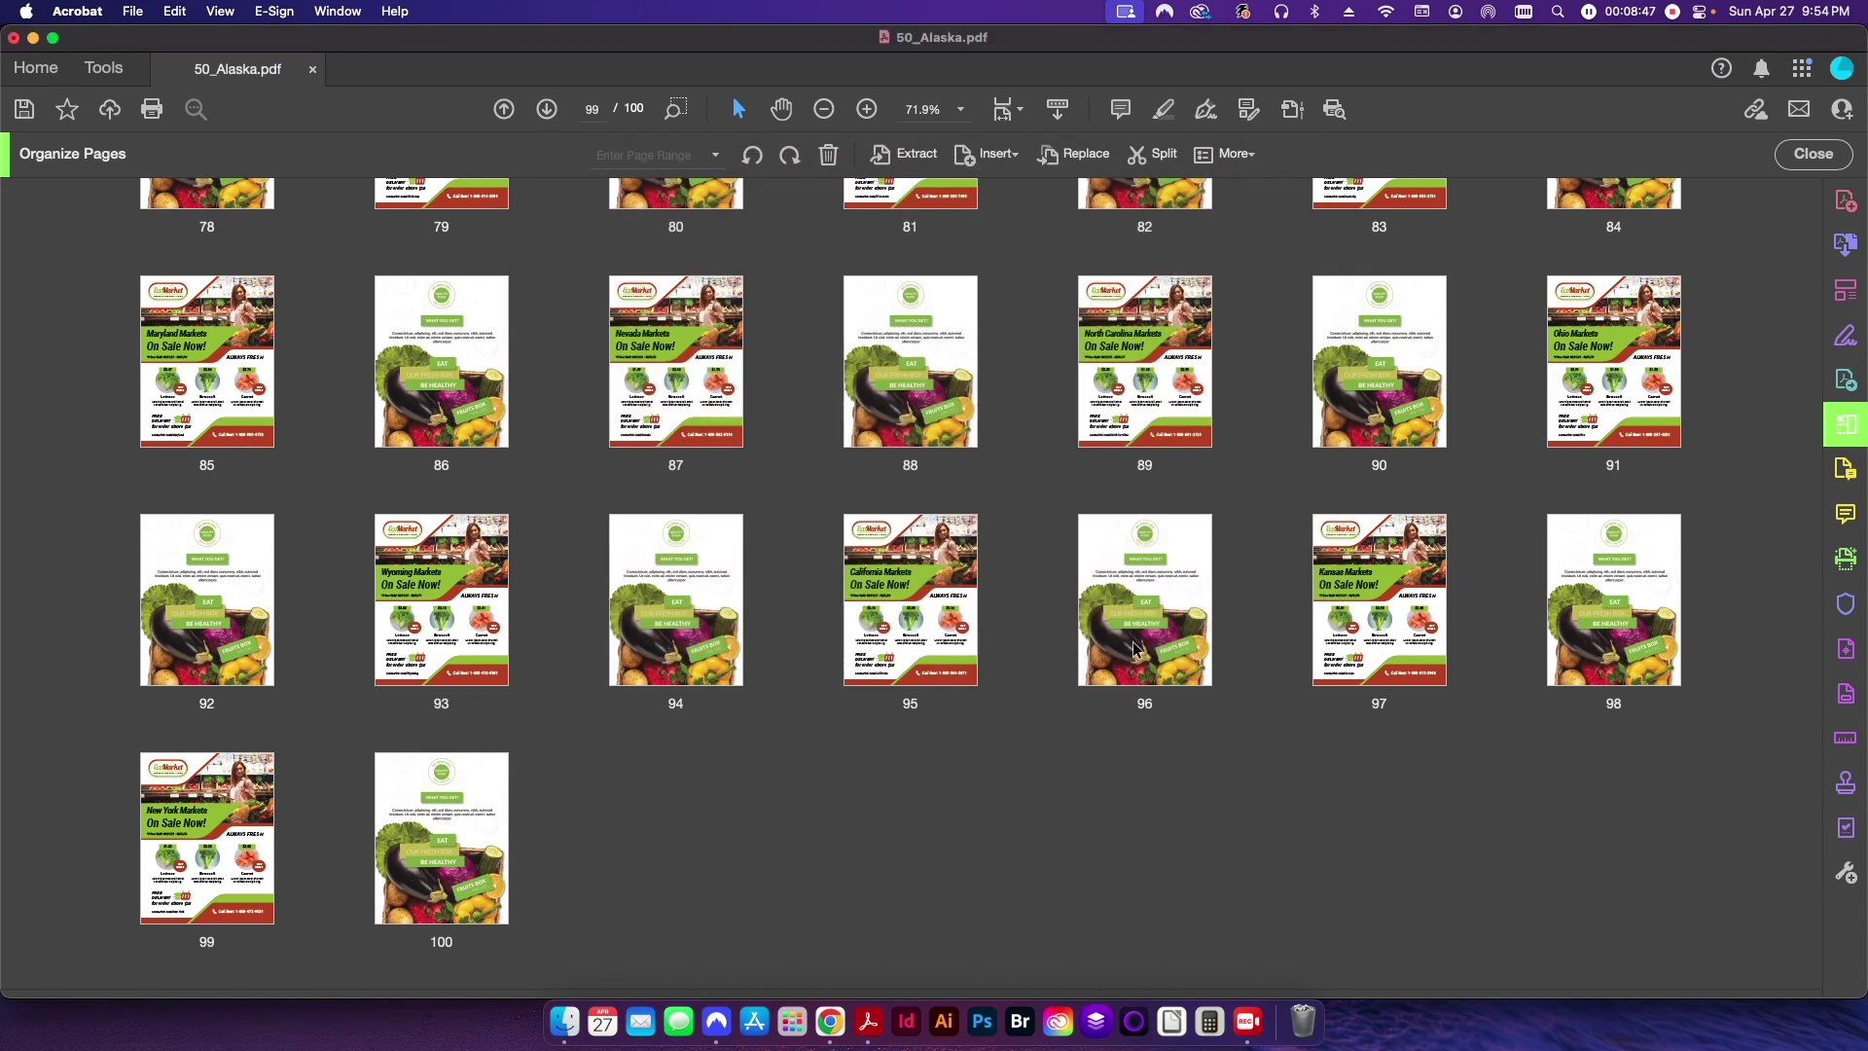
pyautogui.scroll(20, 1027, 595)
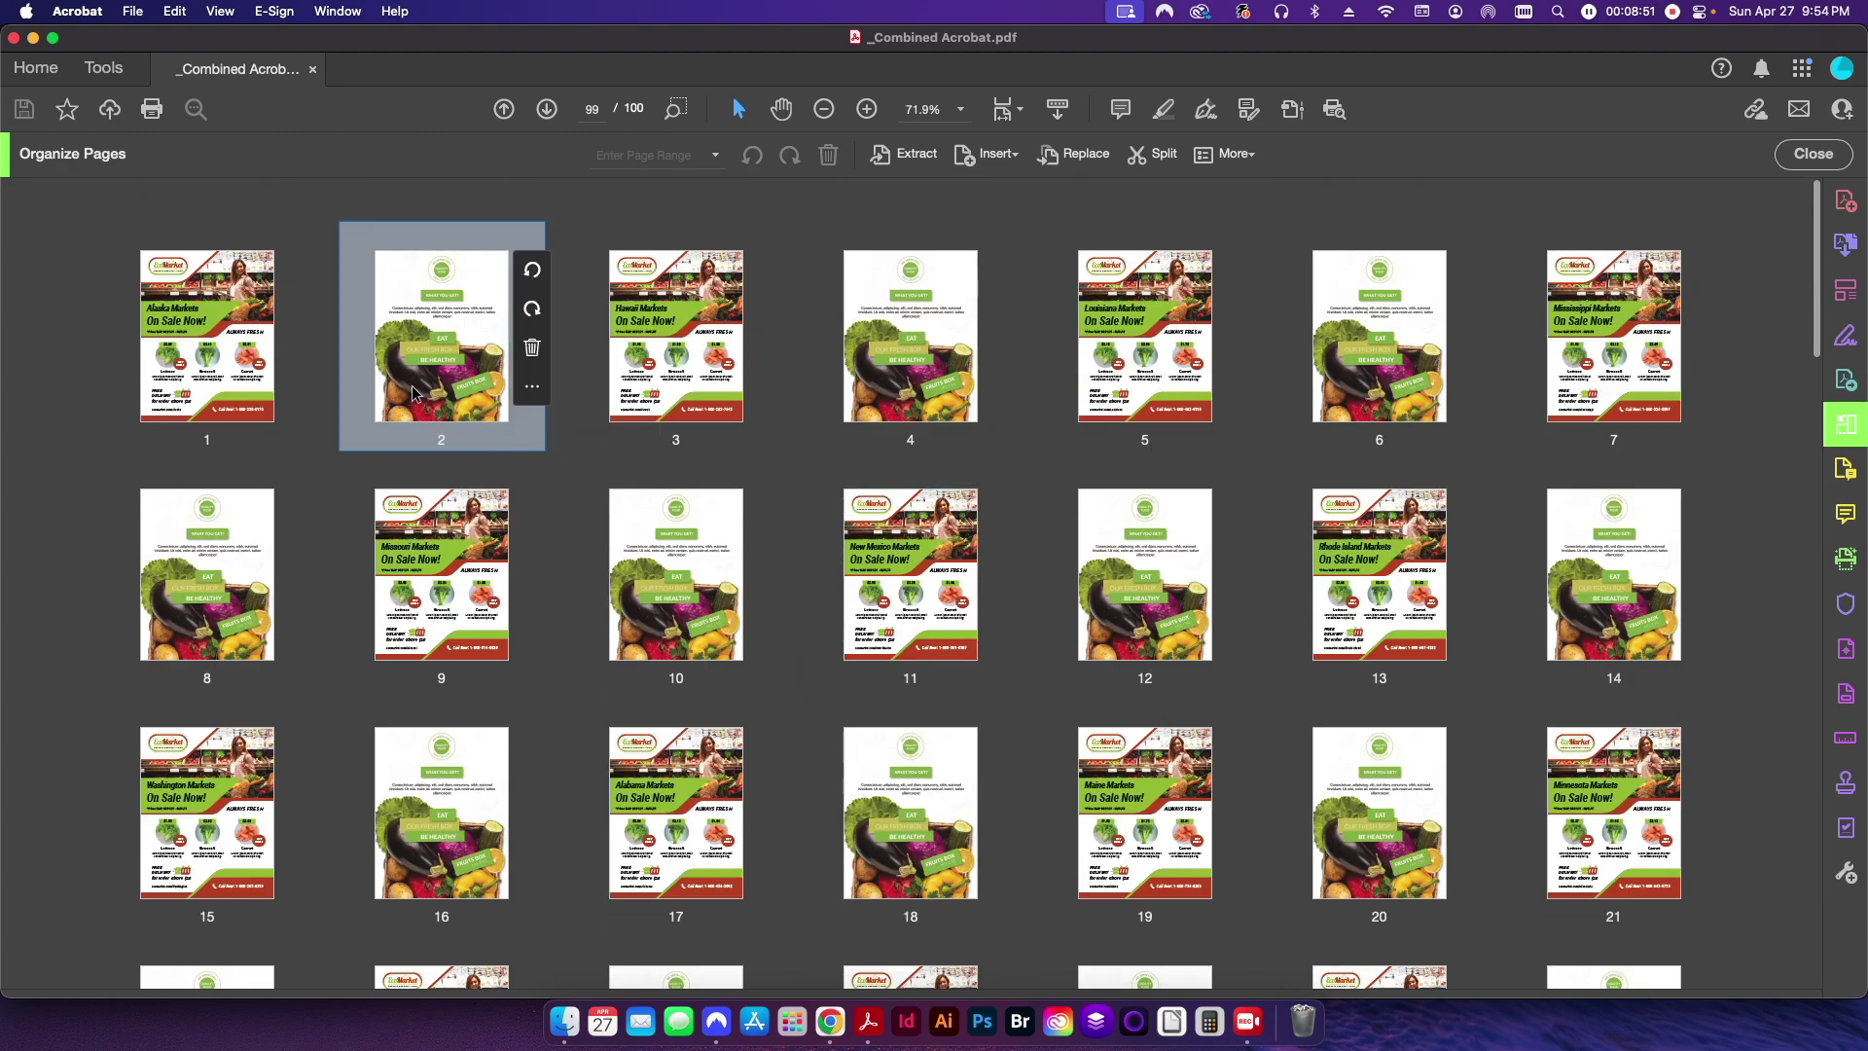
# - Move page 2 before page 1, the Alaska page after page 10, and New Mexico further on
pyautogui.moveTo(408, 399); pyautogui.dragTo(131, 350)
pyautogui.moveTo(438, 370); pyautogui.dragTo(788, 574)
pyautogui.moveTo(905, 584); pyautogui.dragTo(1232, 613)
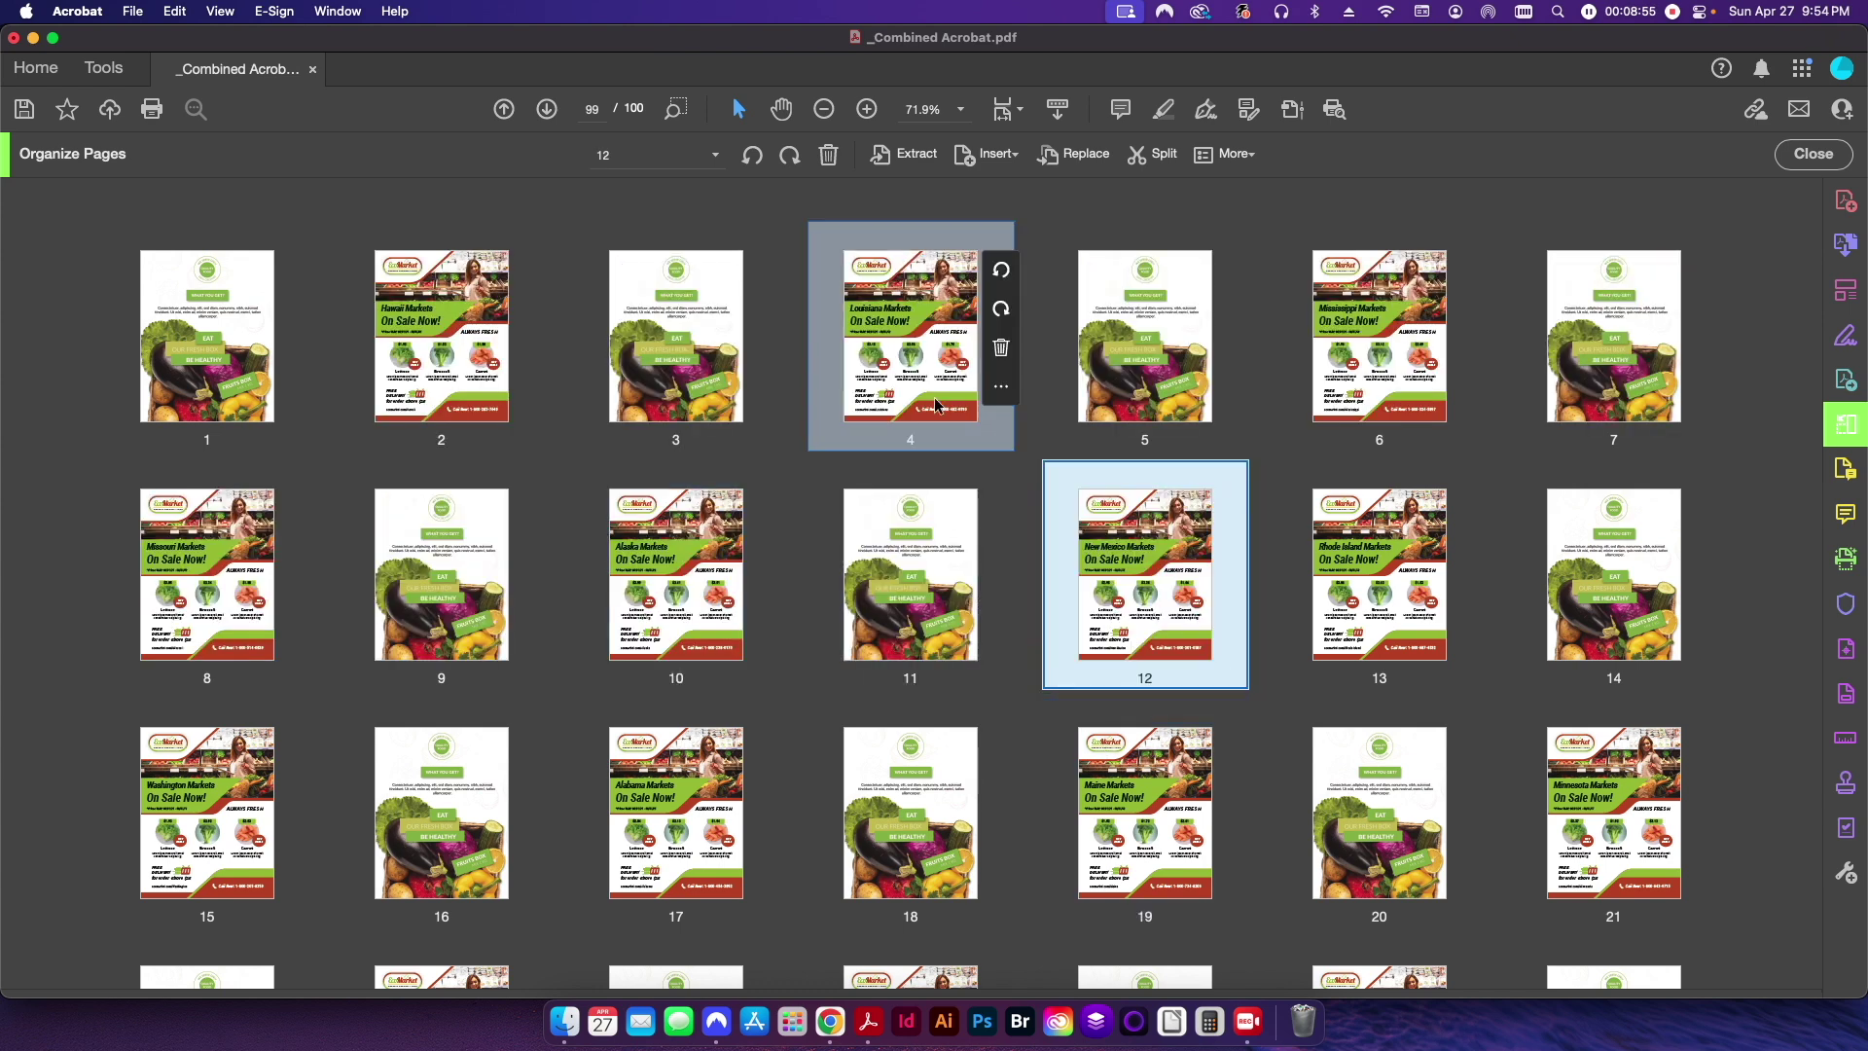
# - Delete pages 4 and 10, leaving 98 pages
pyautogui.click(994, 360)
pyautogui.click(991, 382)
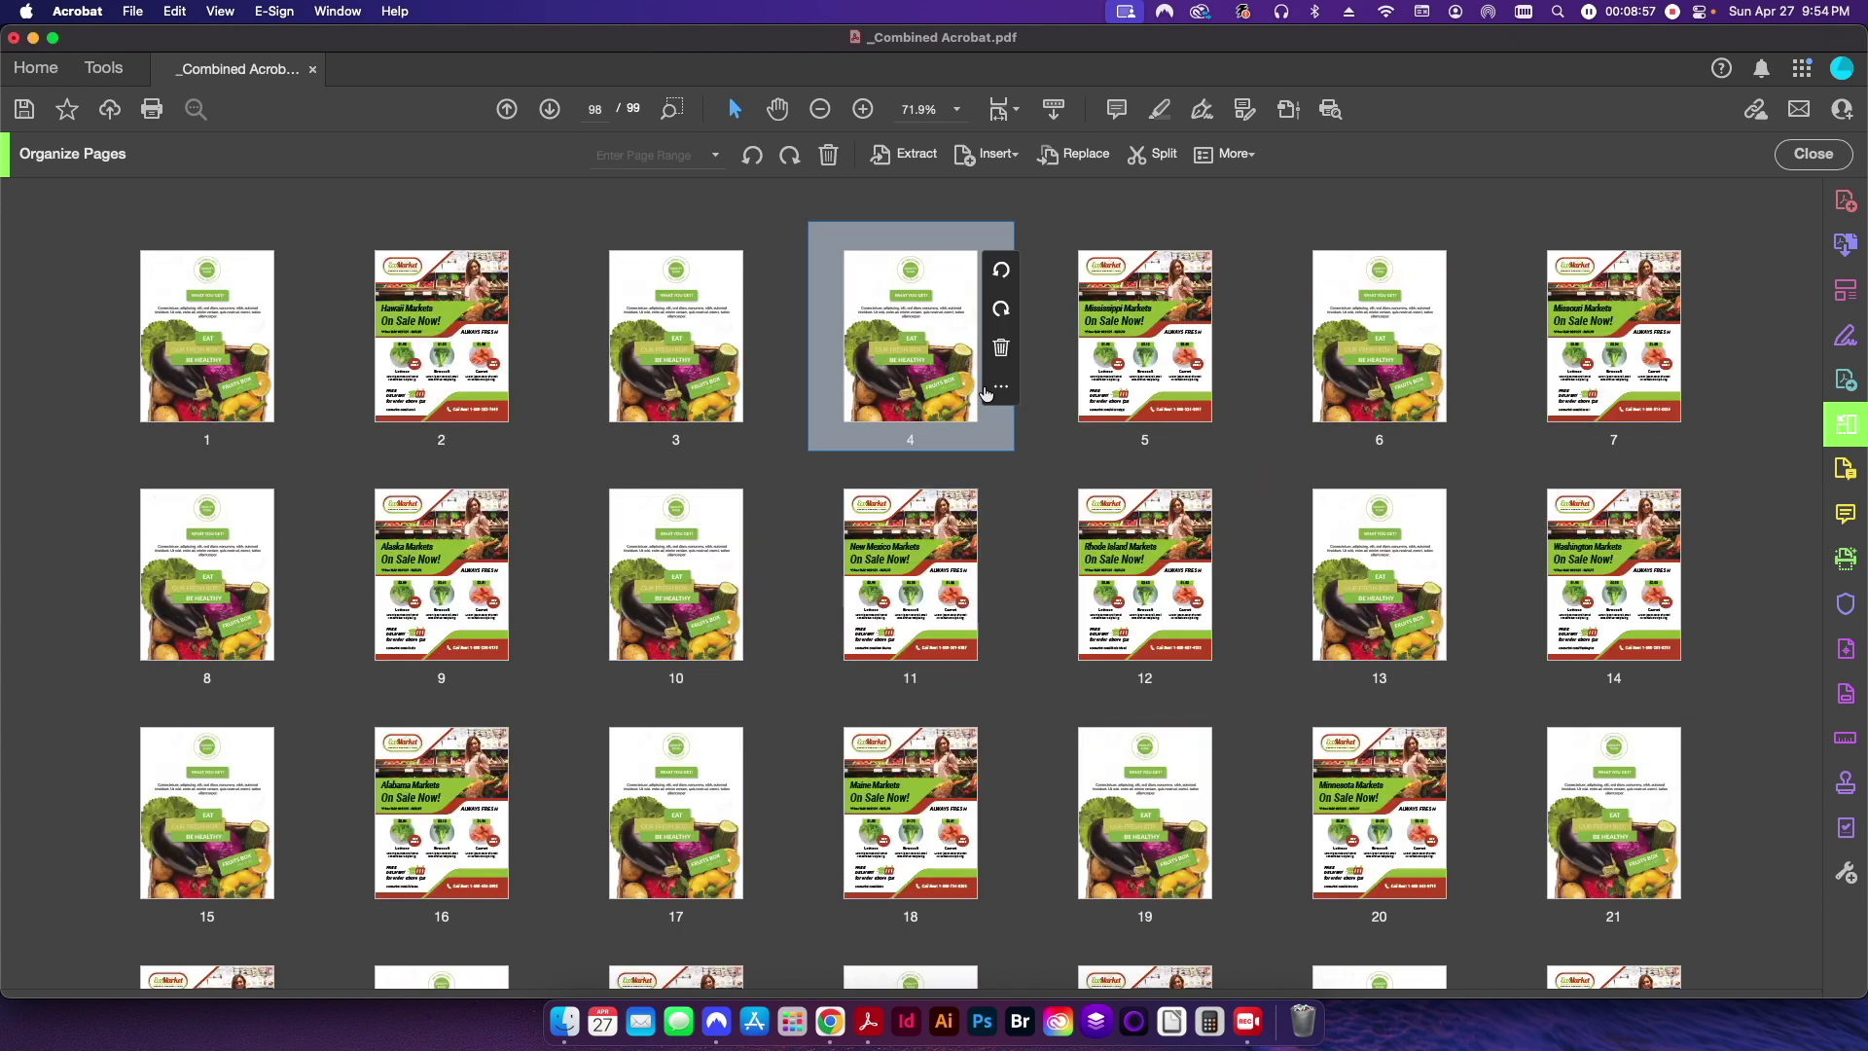
pyautogui.click(766, 586)
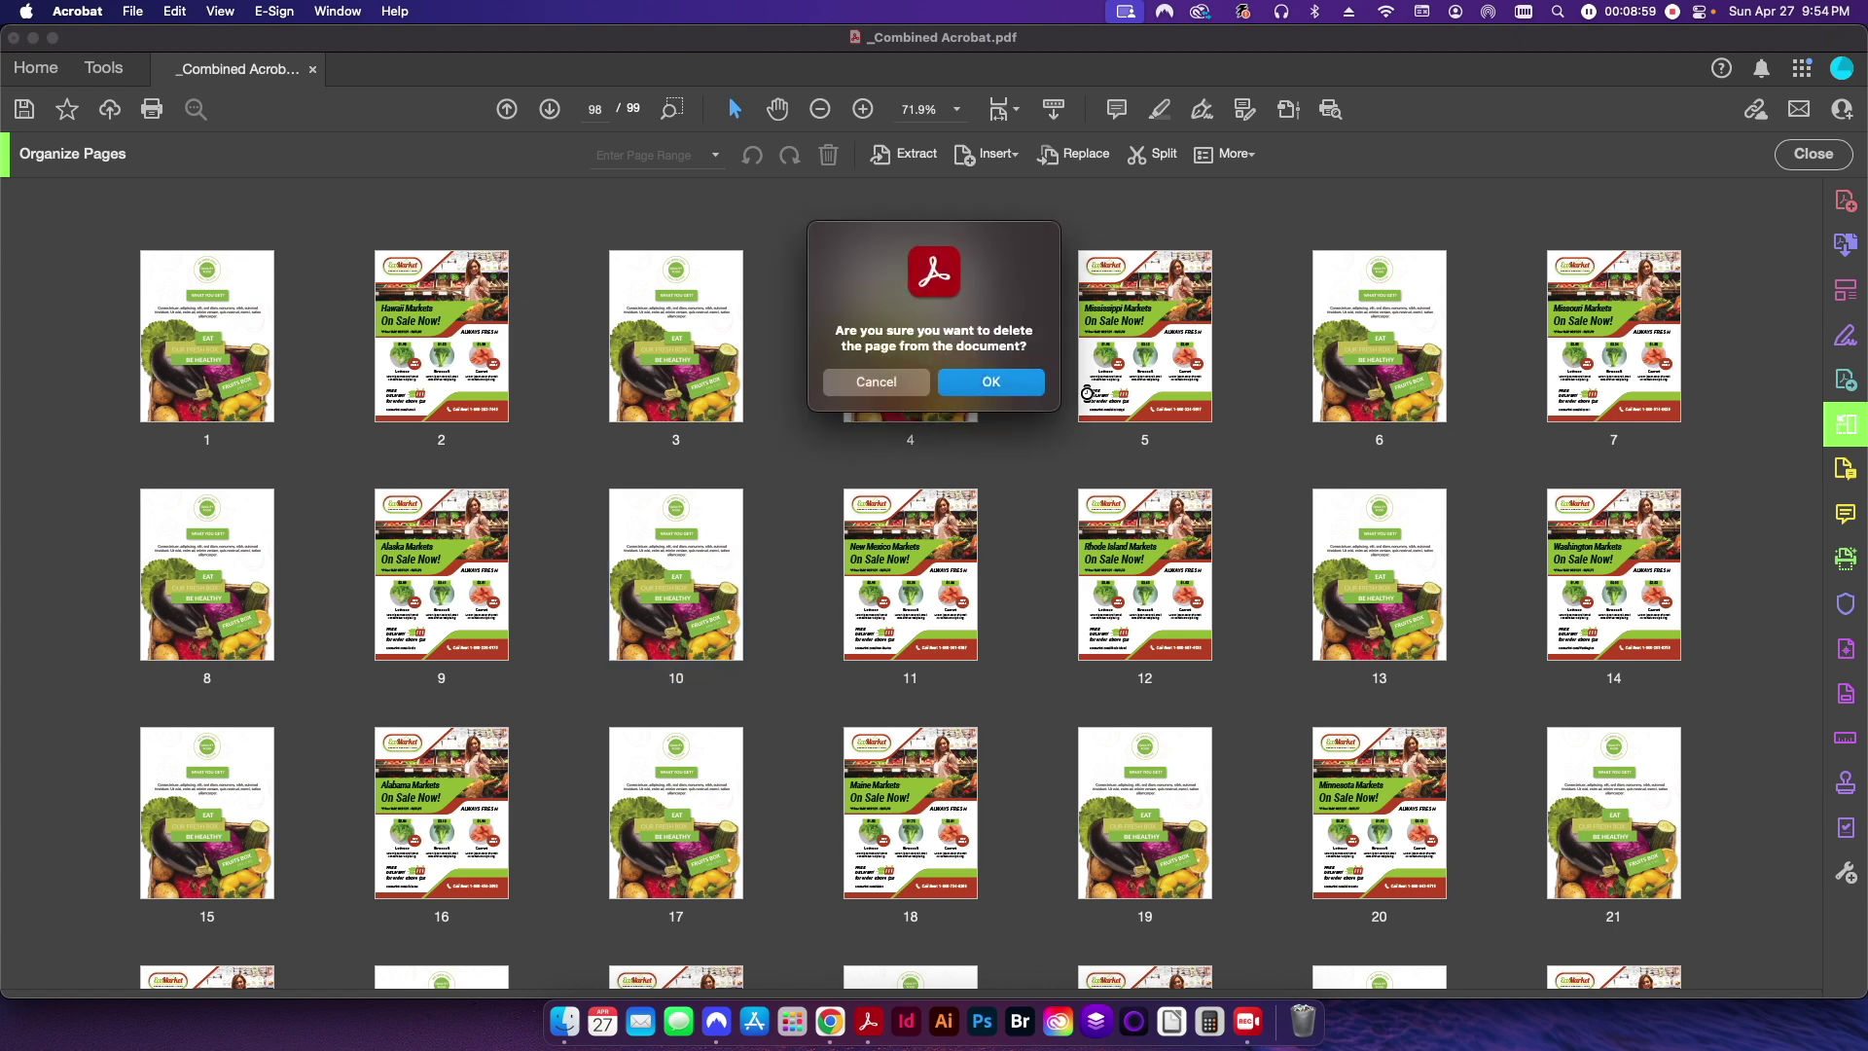
pyautogui.click(1002, 383)
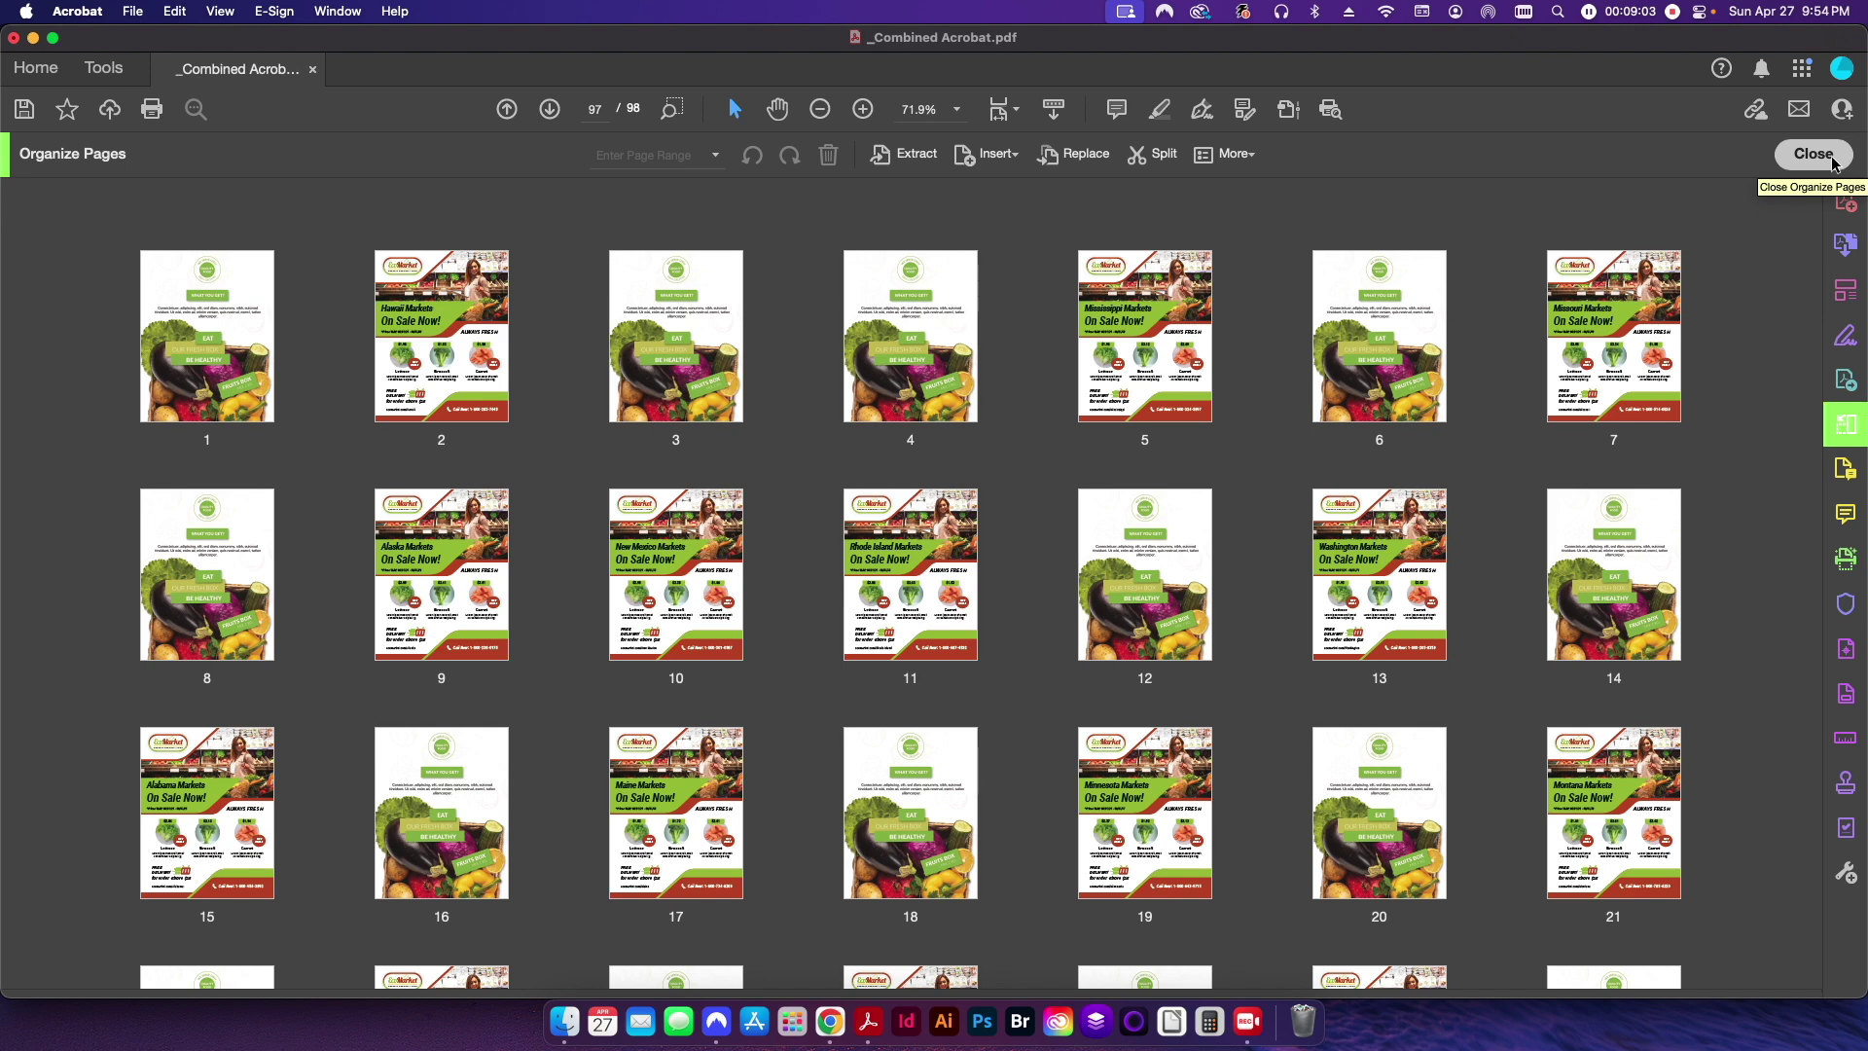
# - Close Organize Pages to return to the normal page view
pyautogui.click(1834, 161)
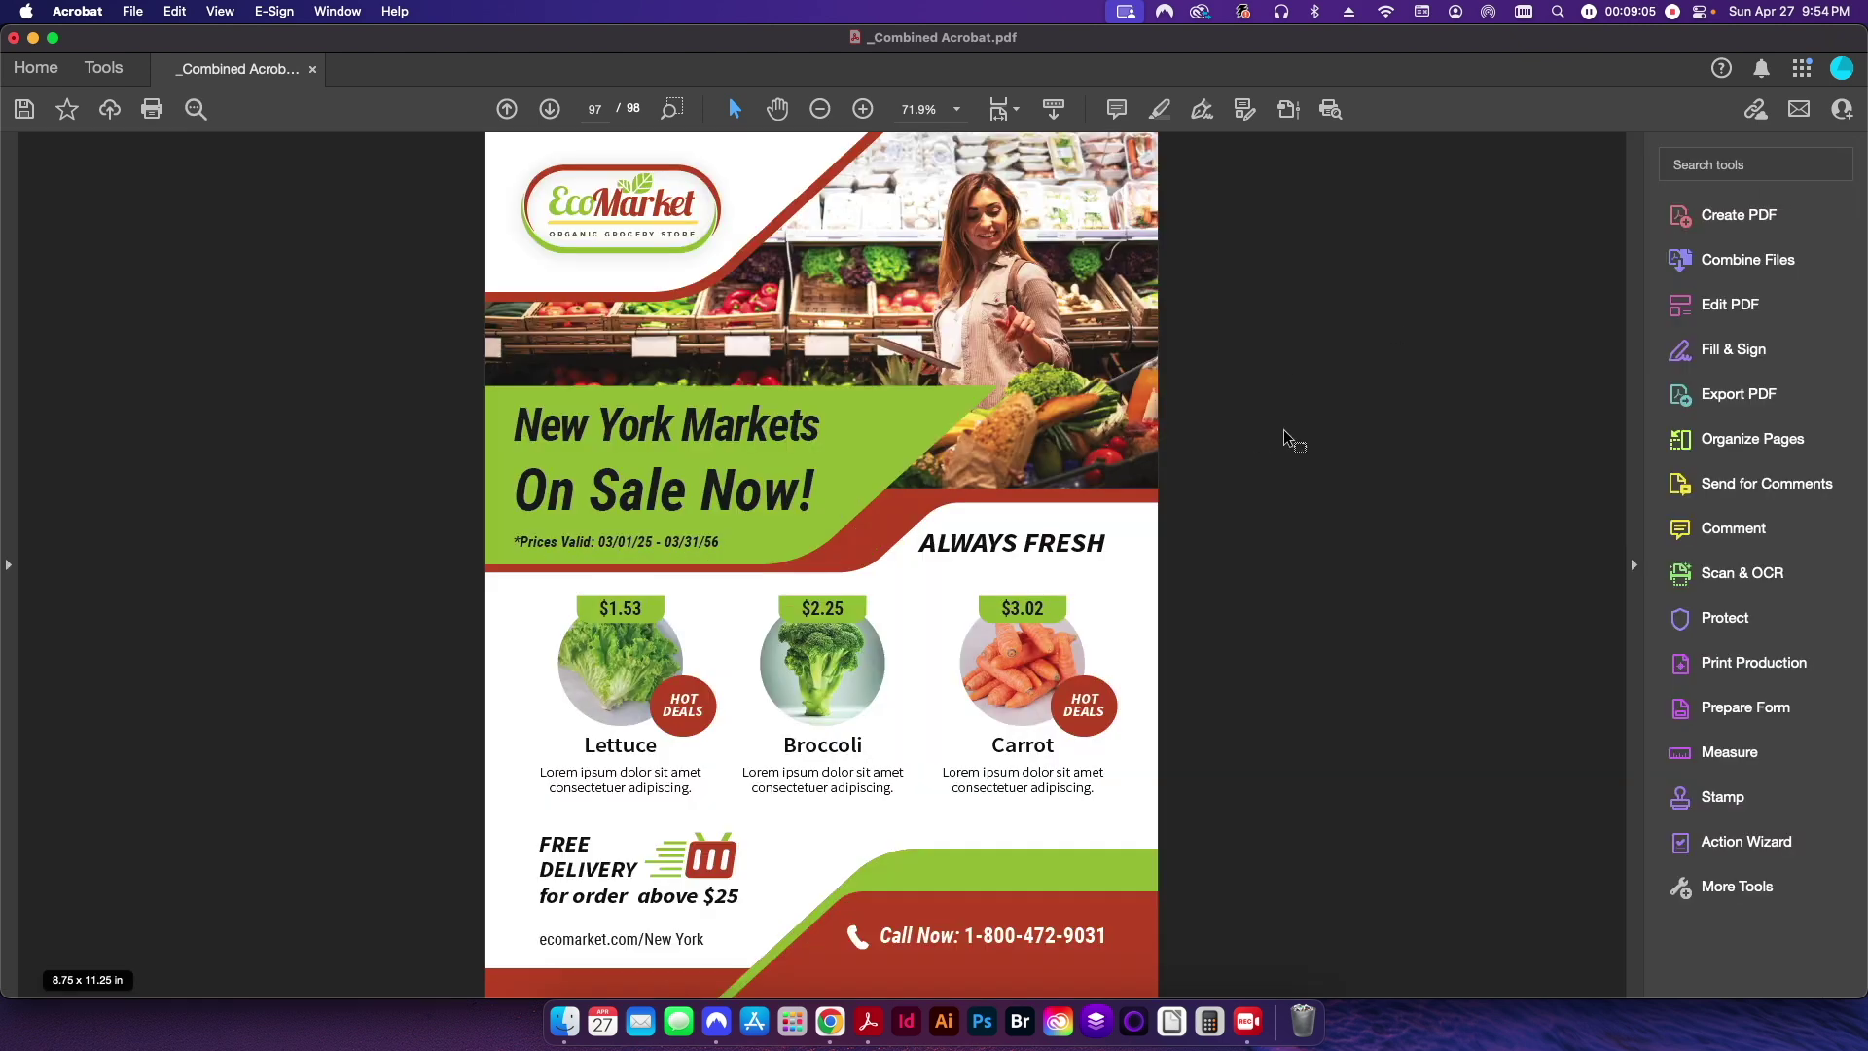
pyautogui.click(133, 12)
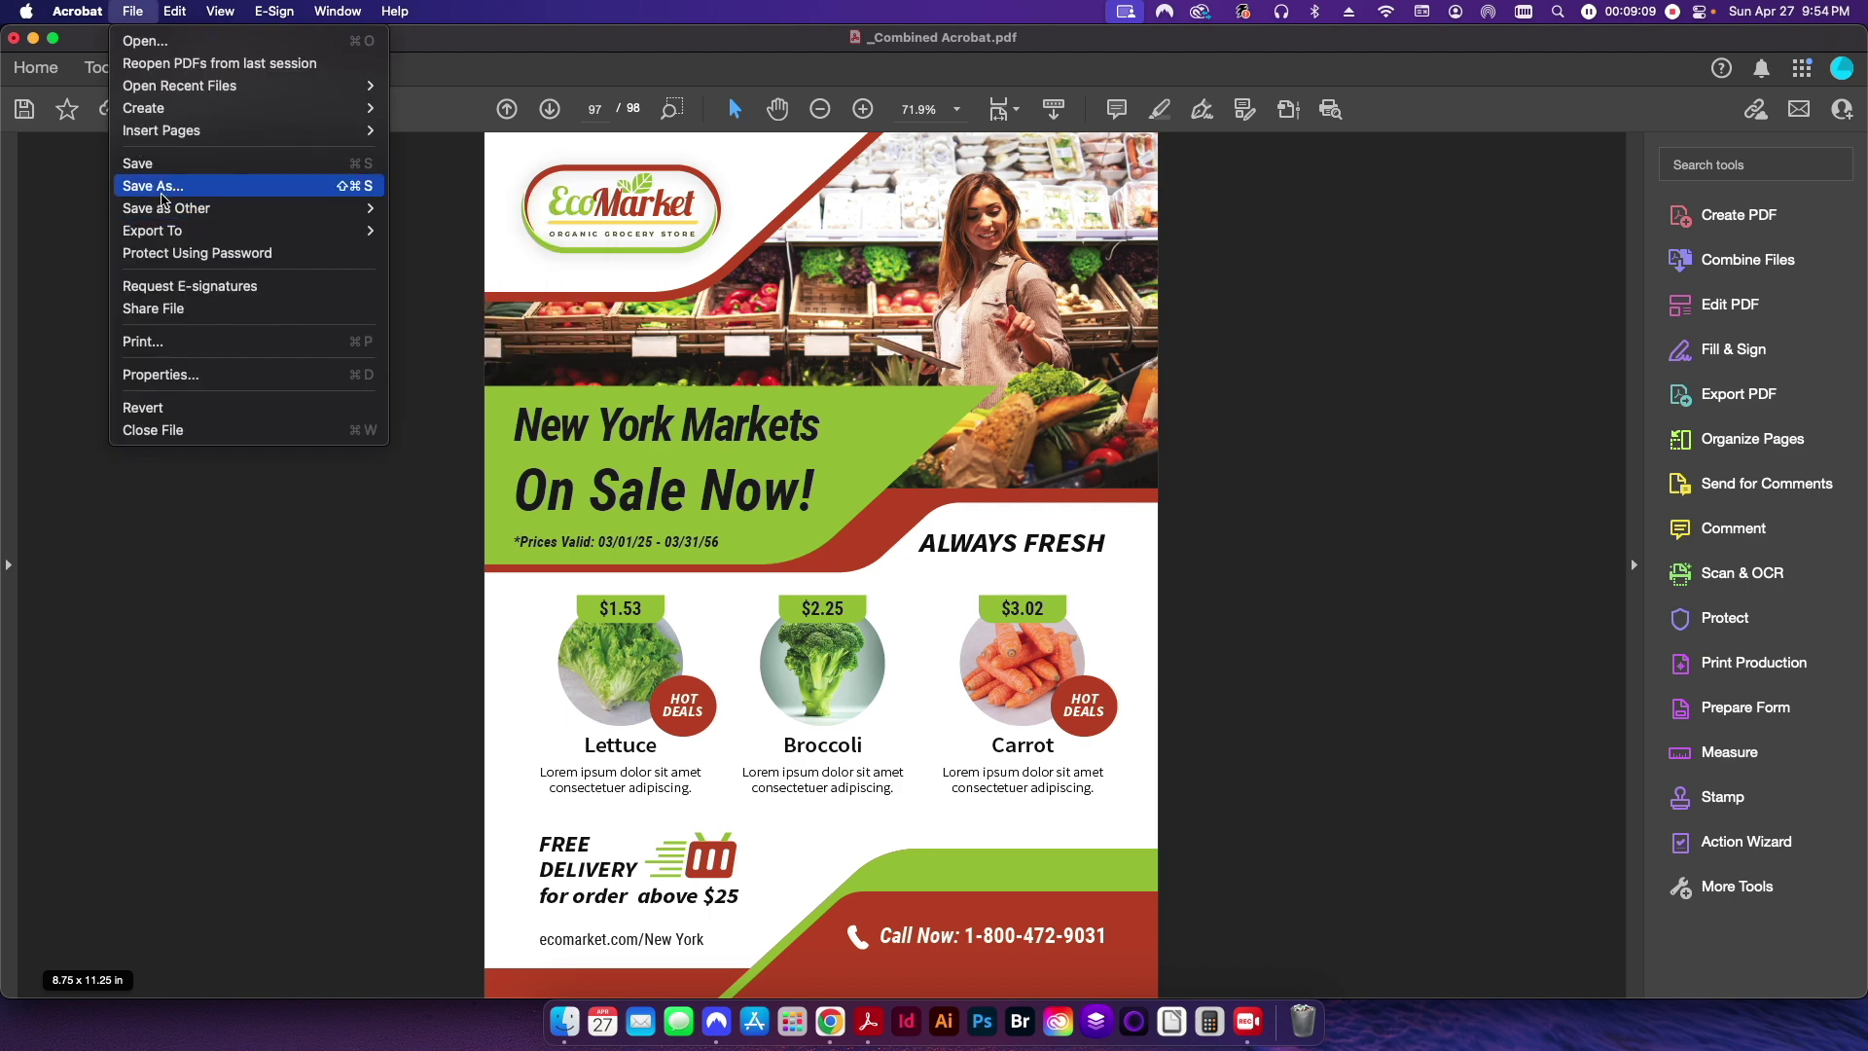
pyautogui.click(132, 12)
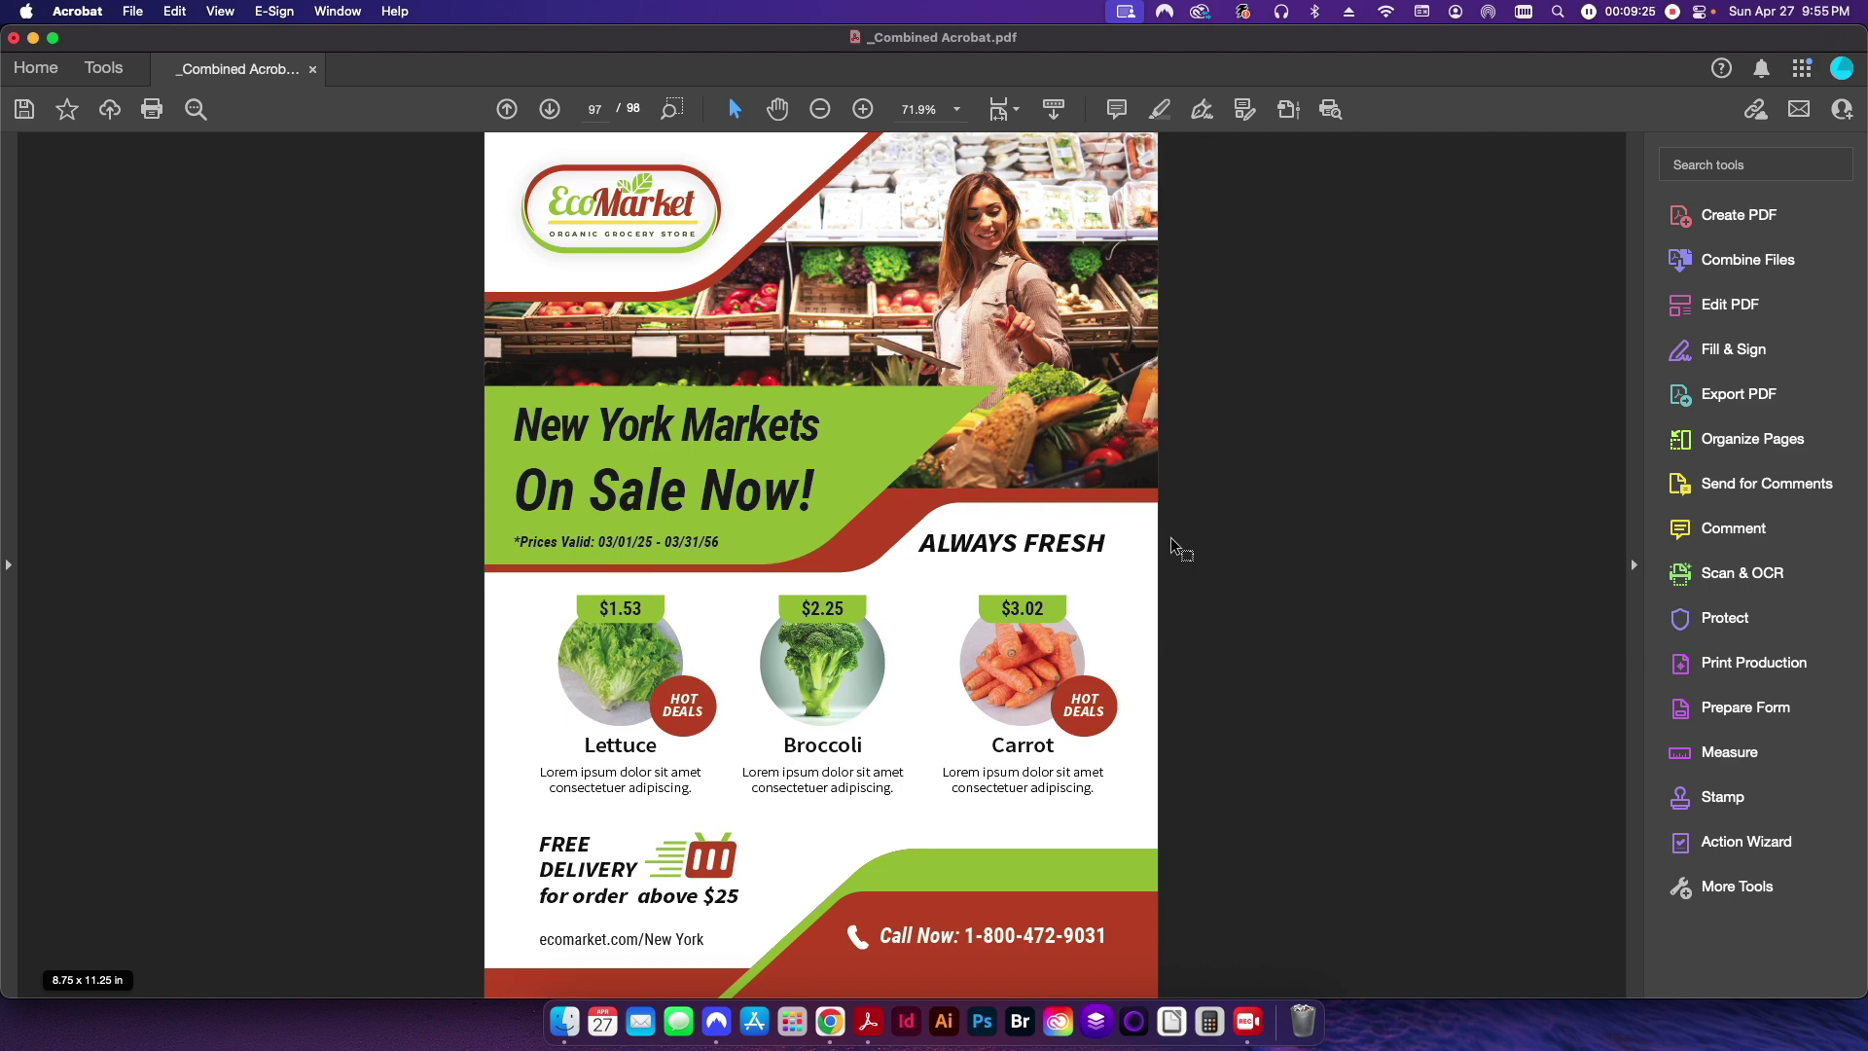
# - Hide Acrobat with Cmd+H to see _Combined Acrobat.pdf (2.6 MB) in Locations
pyautogui.press('super+h')
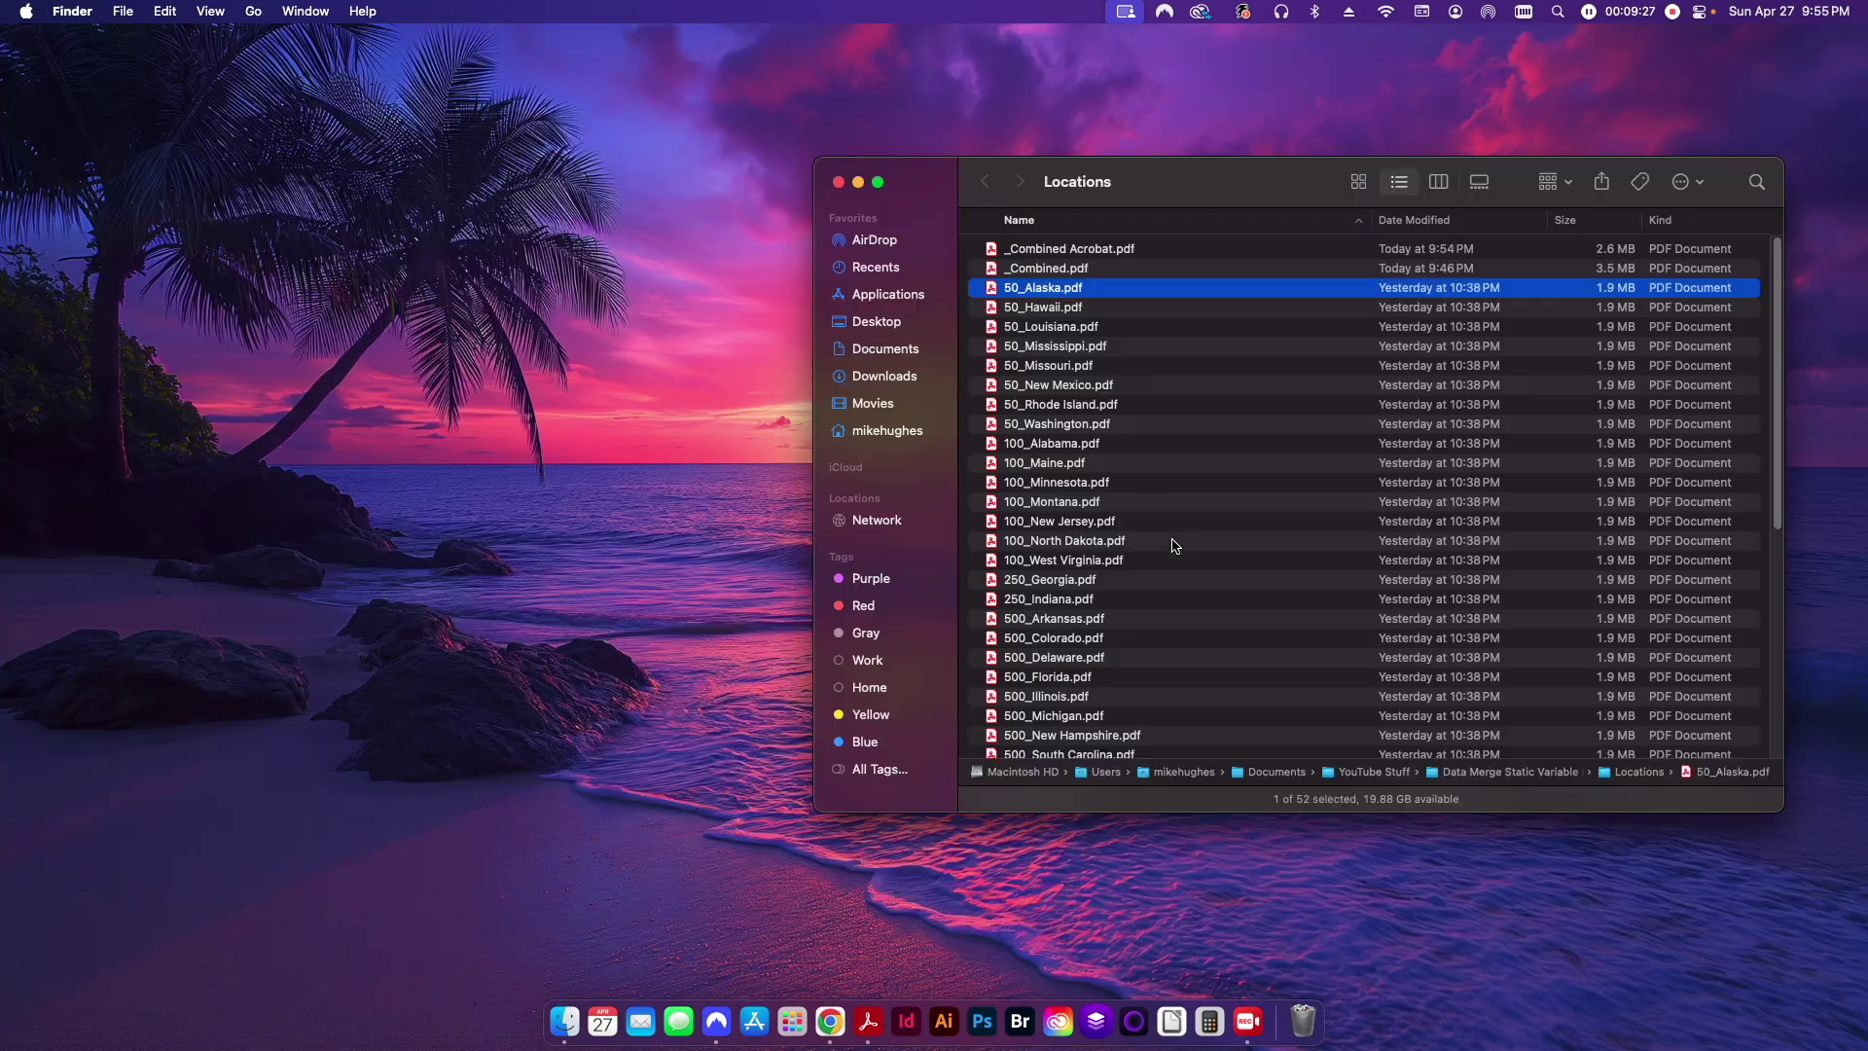